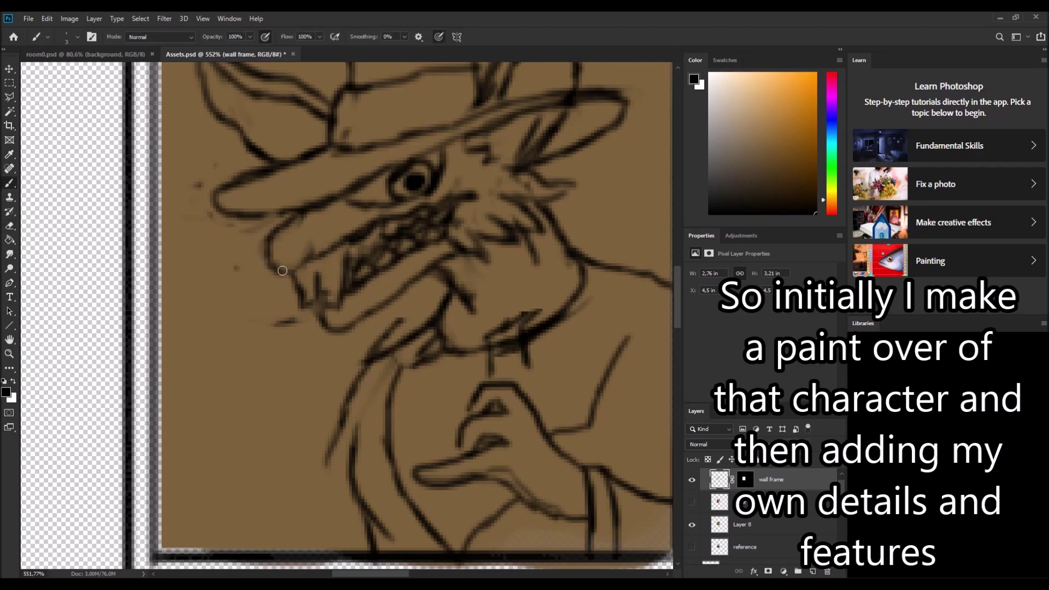
Step: Redraw the creature's lower snout as a new jaw line
{"action": "mouse_move", "coordinate": [292, 221]}
{"action": "left_mouse_down"}
{"action": "mouse_move", "coordinate": [258, 231]}
{"action": "mouse_move", "coordinate": [295, 257]}
{"action": "left_mouse_up"}
Step: Add short strokes along the creature's lower jaw and save the file
{"action": "left_click_drag", "start_coordinate": [255, 224], "coordinate": [273, 268]}
{"action": "scroll", "coordinate": [459, 208], "scroll_direction": "up", "scroll_amount": 1}
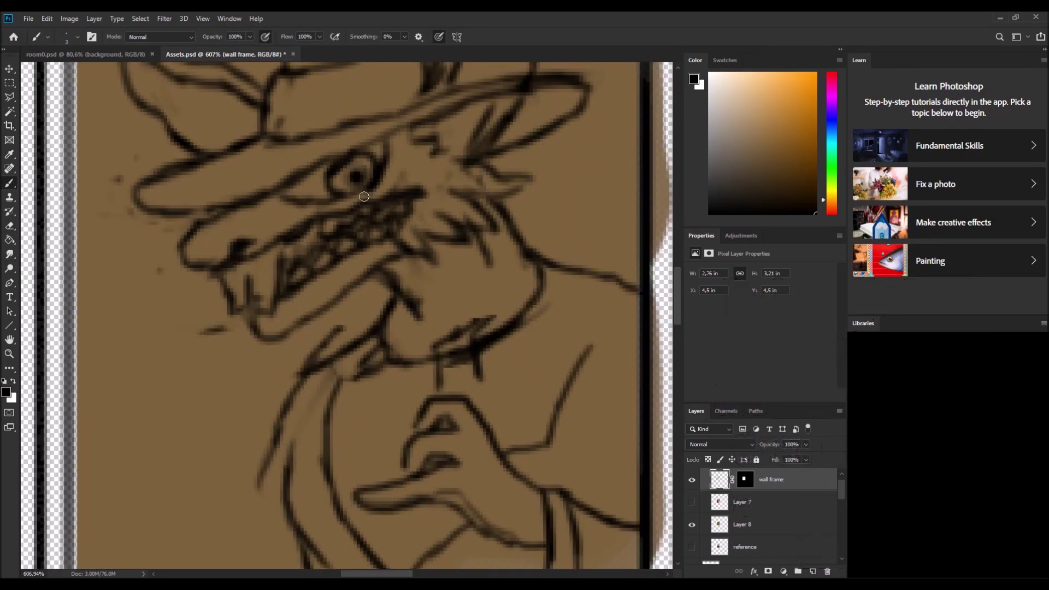
{"action": "scroll", "coordinate": [390, 214], "scroll_direction": "down", "scroll_amount": 5}
{"action": "scroll", "coordinate": [390, 214], "scroll_direction": "up", "scroll_amount": 2}
{"action": "key", "text": "ctrl+s"}
{"action": "key", "text": "b"}
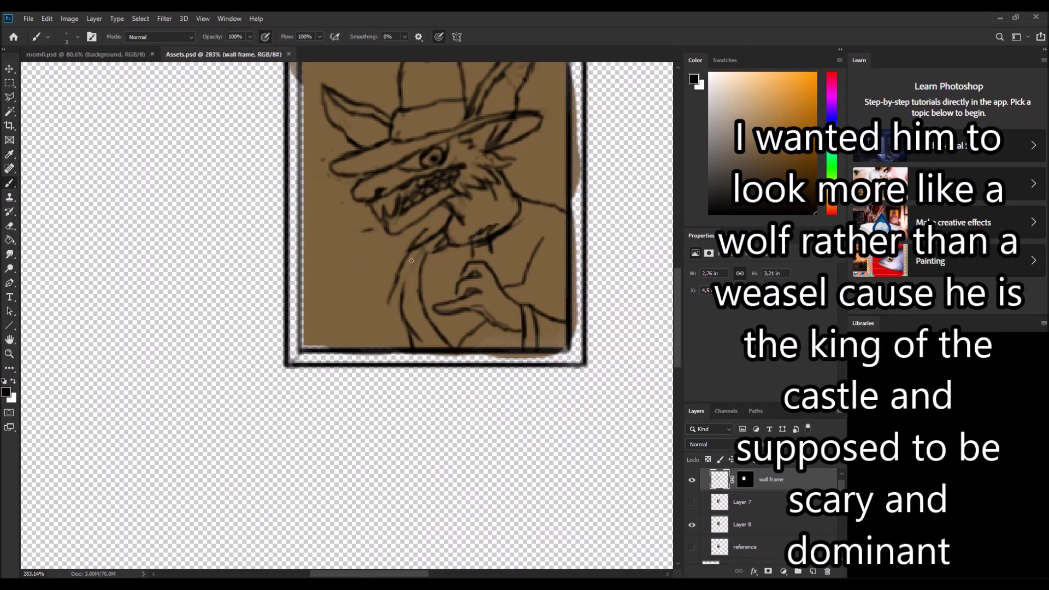
{"action": "scroll", "coordinate": [535, 142], "scroll_direction": "down", "scroll_amount": 2}
{"action": "scroll", "coordinate": [475, 207], "scroll_direction": "up", "scroll_amount": 3}
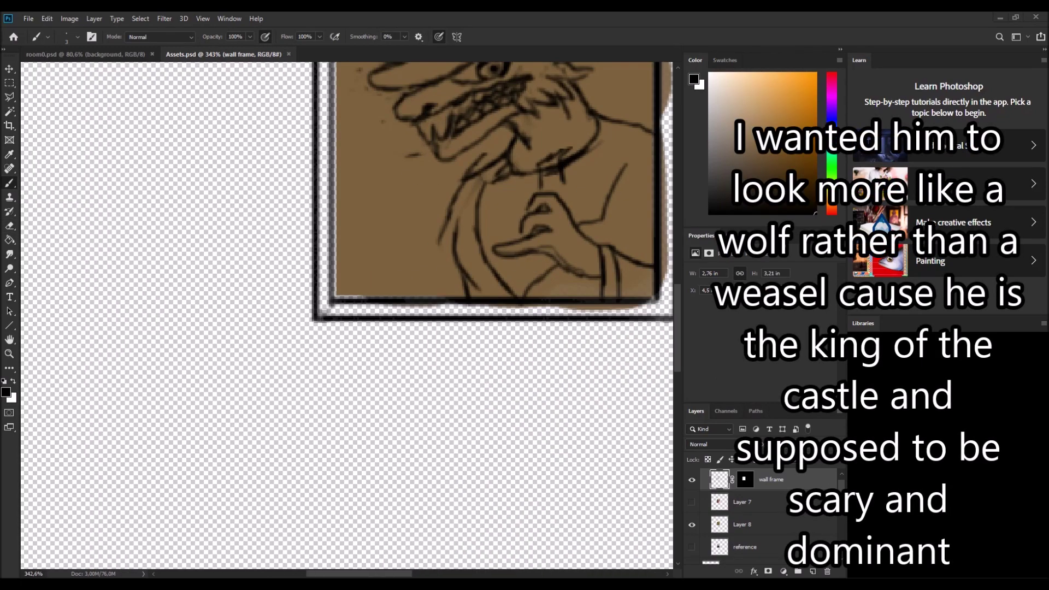
{"action": "scroll", "coordinate": [434, 266], "scroll_direction": "up", "scroll_amount": 2}
Step: Add a small dark stroke near the sleeve and erase the small neck circle
{"action": "left_click_drag", "start_coordinate": [437, 256], "coordinate": [418, 344]}
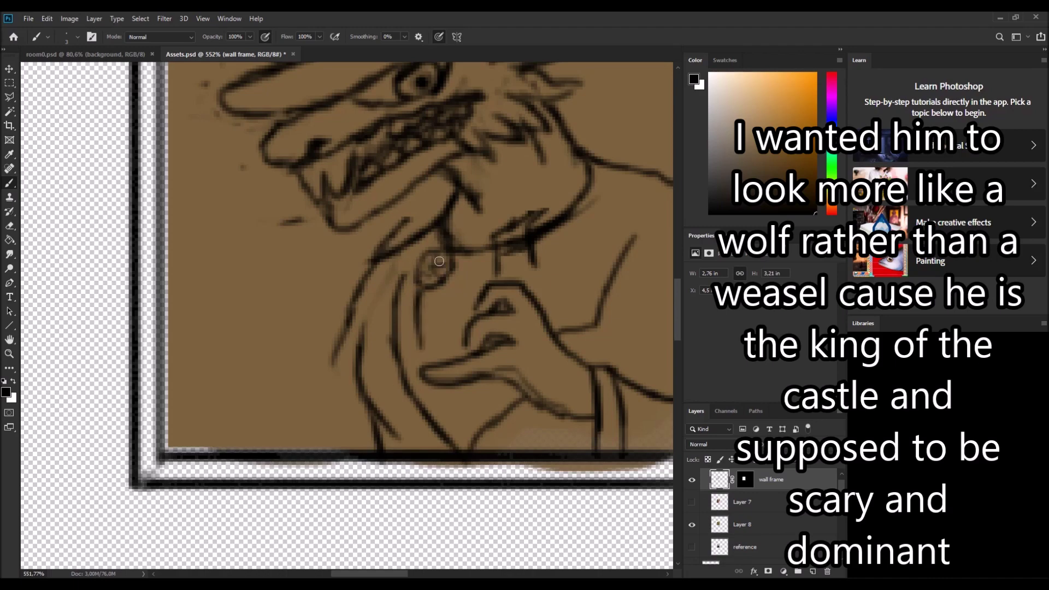
{"action": "key", "text": "e"}
{"action": "scroll", "coordinate": [528, 225], "scroll_direction": "down", "scroll_amount": 2}
{"action": "key", "text": "b"}
{"action": "scroll", "coordinate": [463, 169], "scroll_direction": "up", "scroll_amount": 2}
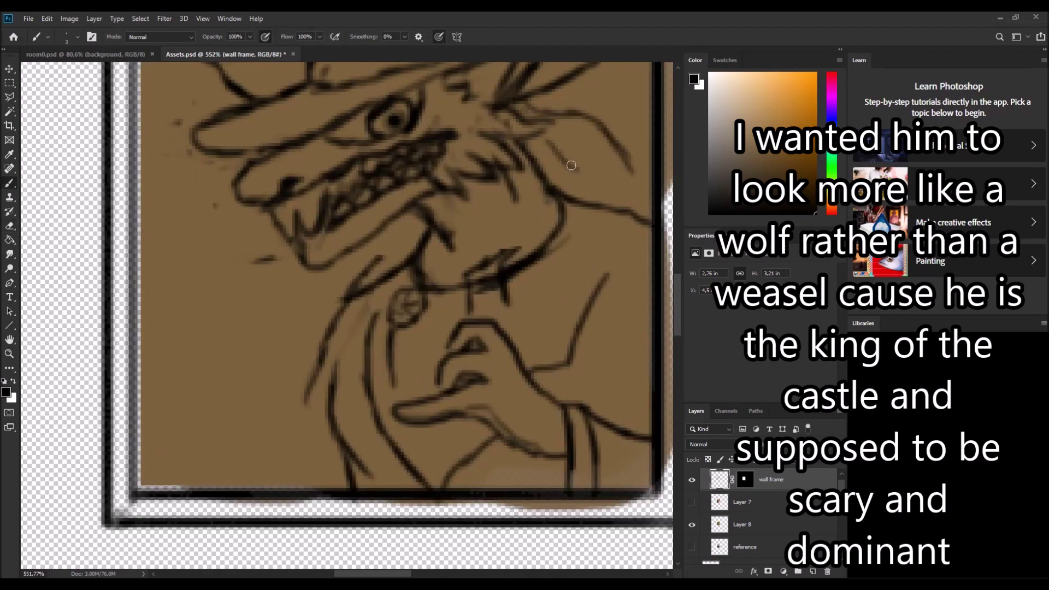
{"action": "scroll", "coordinate": [439, 122], "scroll_direction": "down", "scroll_amount": 3}
{"action": "scroll", "coordinate": [601, 328], "scroll_direction": "up", "scroll_amount": 1}
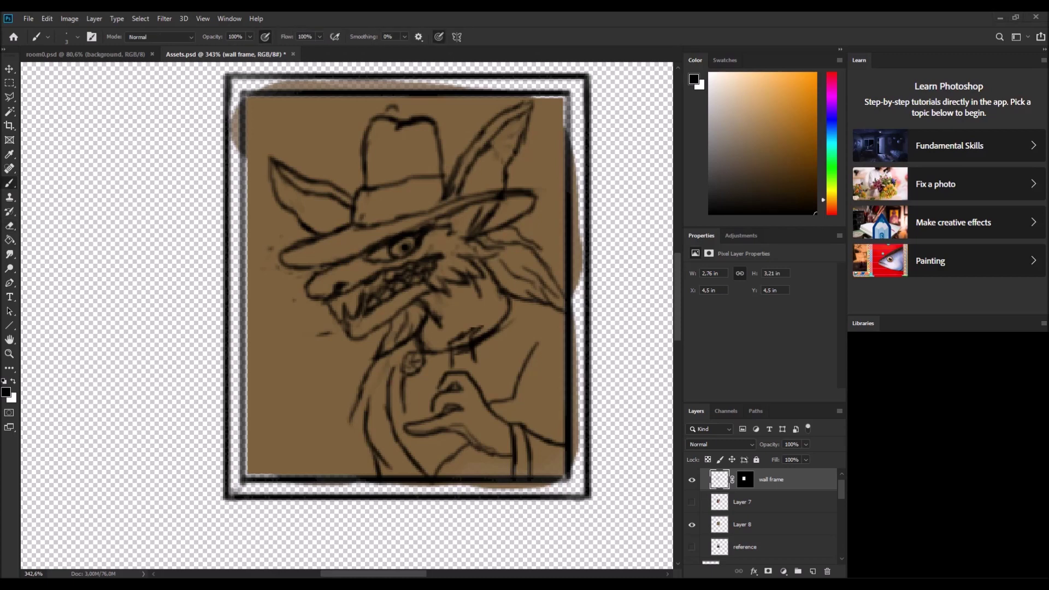
{"action": "key", "text": "ctrl+z"}
Step: Draw a larger coin with inner detail in the creature's hand
{"action": "left_click_drag", "start_coordinate": [471, 331], "coordinate": [474, 372]}
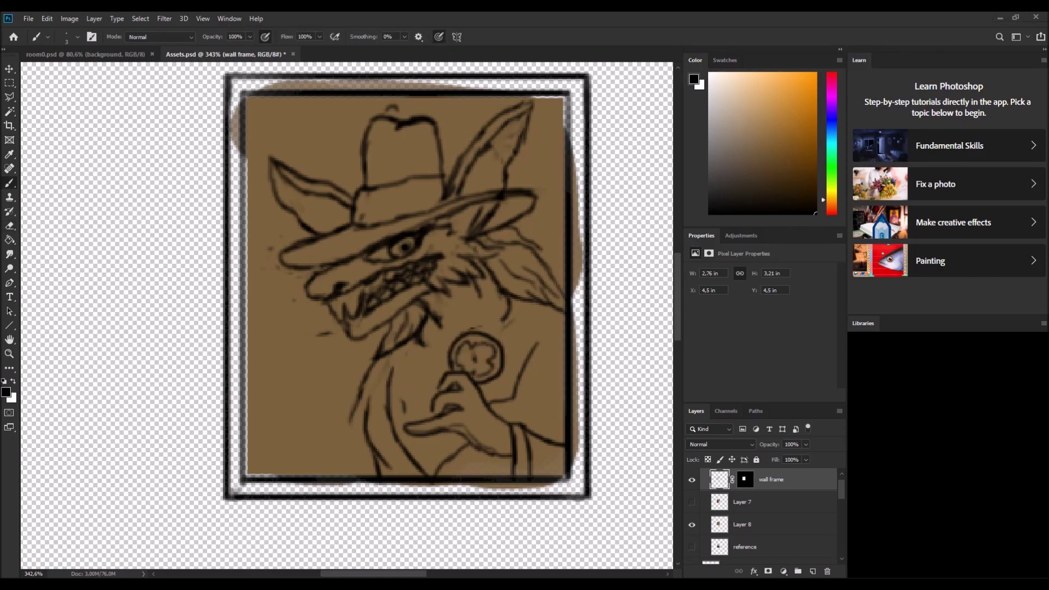
{"action": "key", "text": "e"}
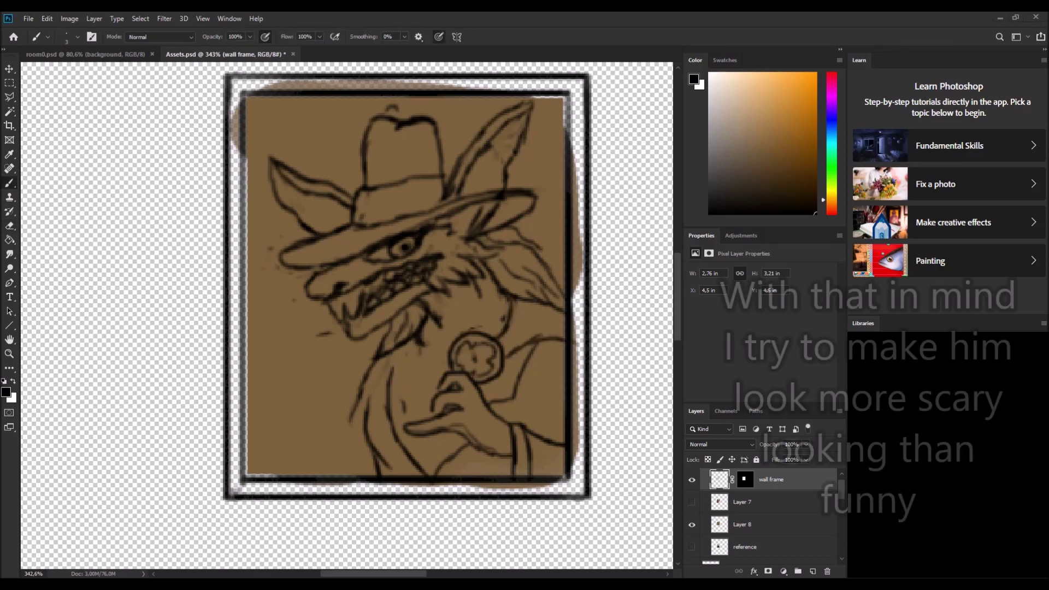
{"action": "key", "text": "b"}
{"action": "scroll", "coordinate": [339, 273], "scroll_direction": "up", "scroll_amount": 1}
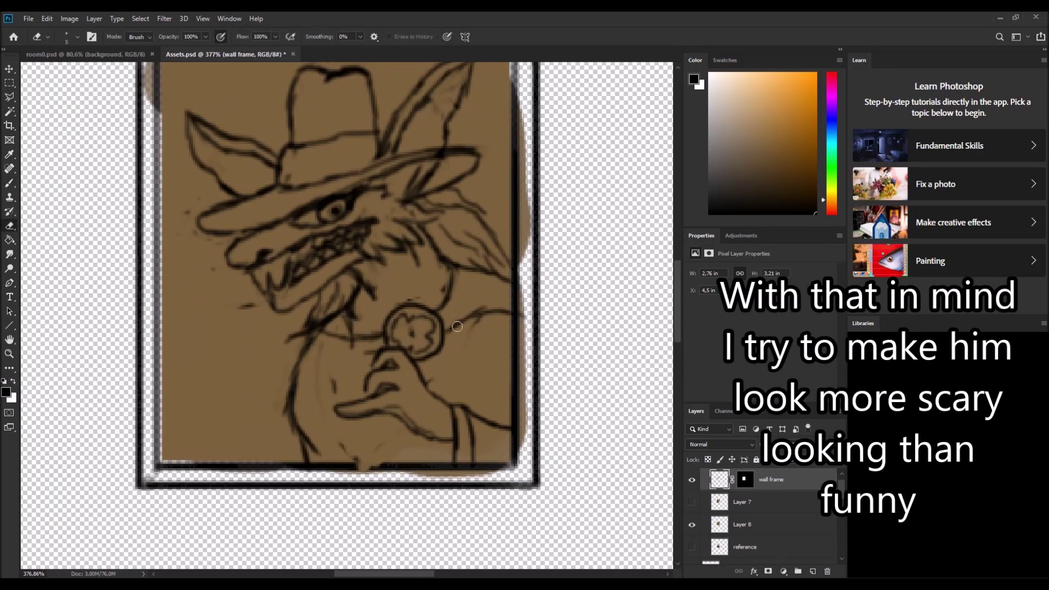
Step: Compare against the coloured Layer 7 reference and add dark strokes at the hand's bottom
{"action": "left_click", "coordinate": [691, 502]}
{"action": "left_click", "coordinate": [691, 501]}
{"action": "left_click", "coordinate": [692, 501]}
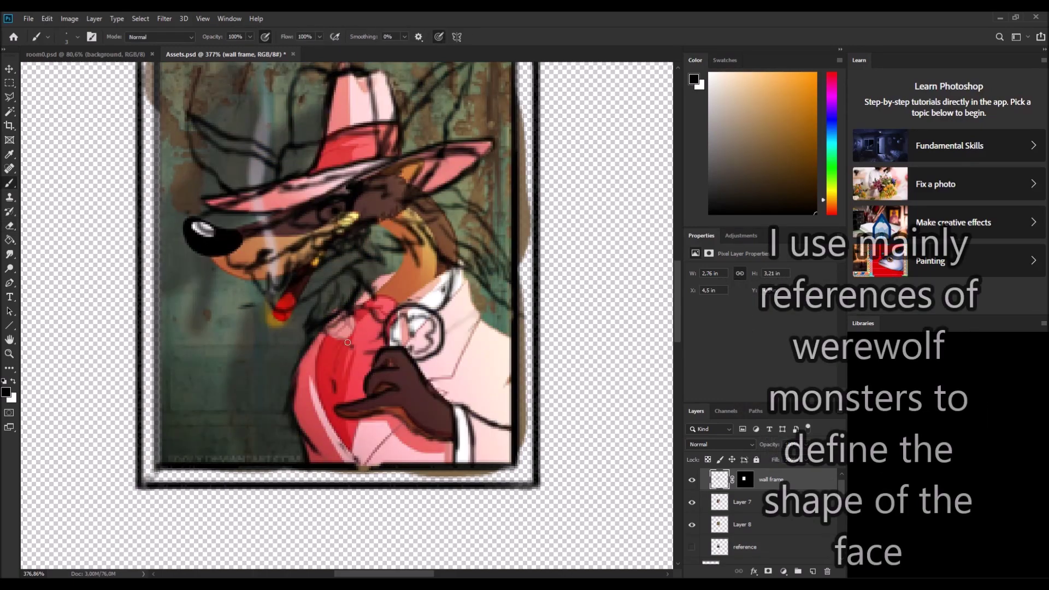
{"action": "left_click_drag", "start_coordinate": [340, 428], "coordinate": [343, 459]}
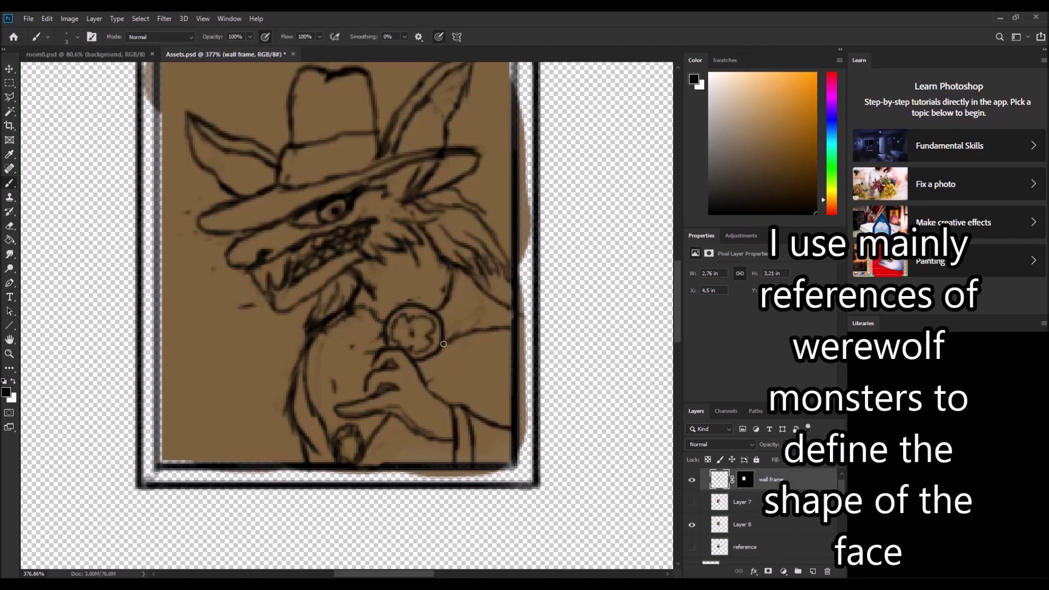
{"action": "scroll", "coordinate": [312, 303], "scroll_direction": "down", "scroll_amount": 3}
{"action": "scroll", "coordinate": [311, 303], "scroll_direction": "down", "scroll_amount": 3}
{"action": "scroll", "coordinate": [363, 366], "scroll_direction": "up", "scroll_amount": 6}
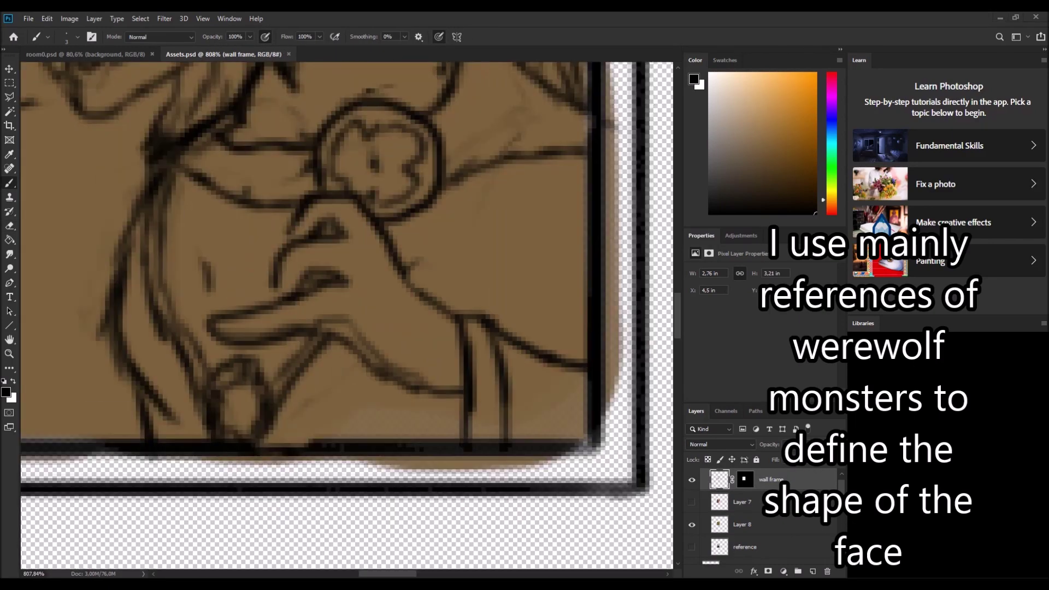
Step: Redraw the hand strokes darker and erase stray lines to the right of the hand
{"action": "left_click_drag", "start_coordinate": [279, 273], "coordinate": [328, 208]}
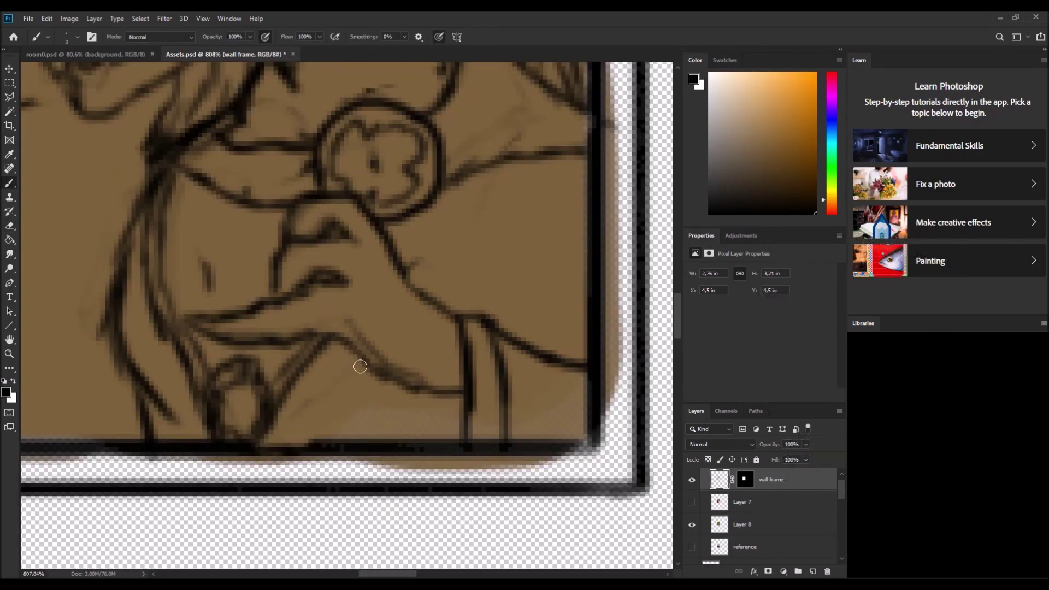
{"action": "key", "text": "e"}
{"action": "left_click_drag", "start_coordinate": [465, 317], "coordinate": [492, 442]}
{"action": "left_click_drag", "start_coordinate": [350, 350], "coordinate": [454, 405]}
{"action": "key", "text": "b"}
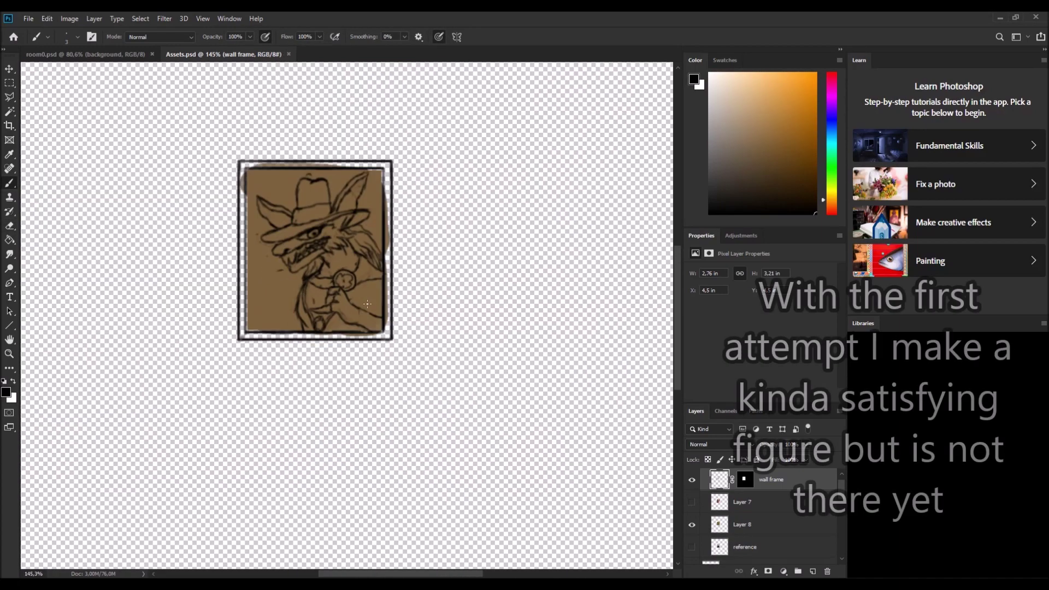
{"action": "scroll", "coordinate": [367, 304], "scroll_direction": "up", "scroll_amount": 3}
{"action": "scroll", "coordinate": [361, 328], "scroll_direction": "up", "scroll_amount": 2}
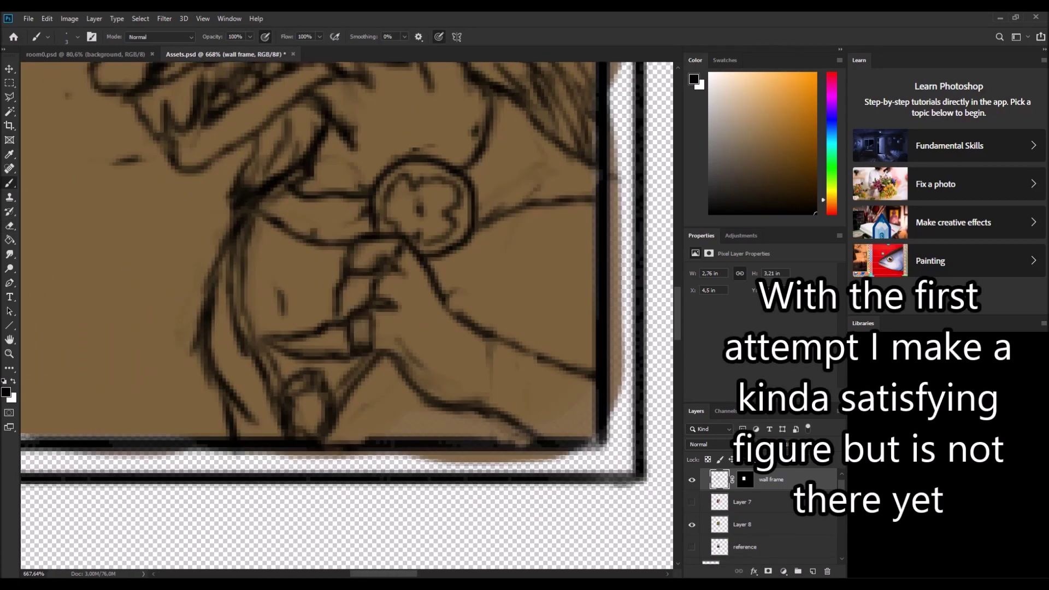
Step: Darken the hand strokes, redraw the arm line beside the hand and save
{"action": "left_click_drag", "start_coordinate": [364, 273], "coordinate": [391, 298]}
{"action": "left_click_drag", "start_coordinate": [382, 241], "coordinate": [410, 268]}
{"action": "left_click_drag", "start_coordinate": [481, 328], "coordinate": [563, 353]}
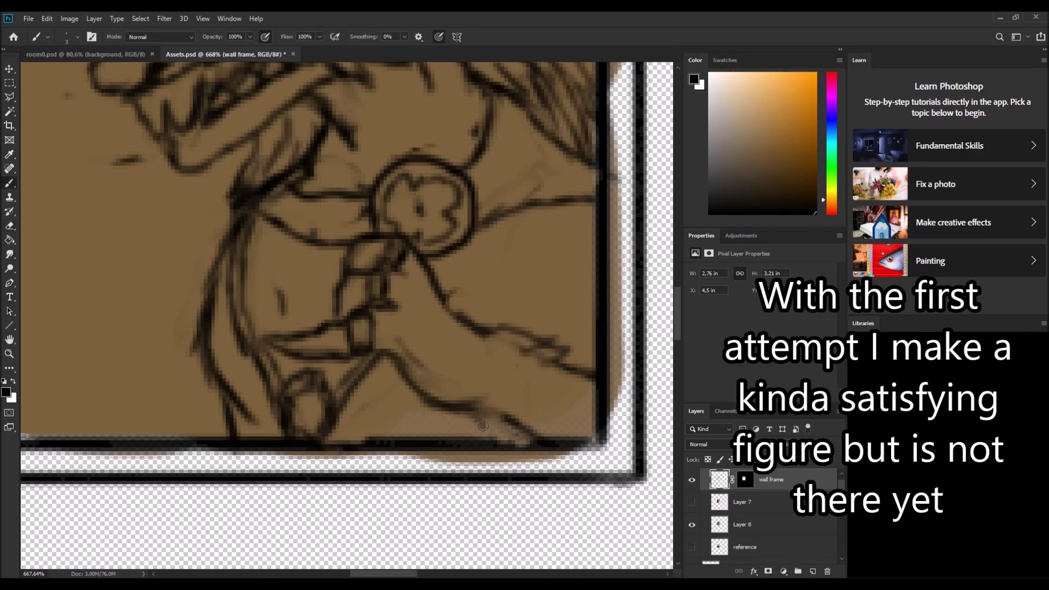
{"action": "key", "text": "ctrl+s"}
{"action": "scroll", "coordinate": [352, 281], "scroll_direction": "down", "scroll_amount": 4}
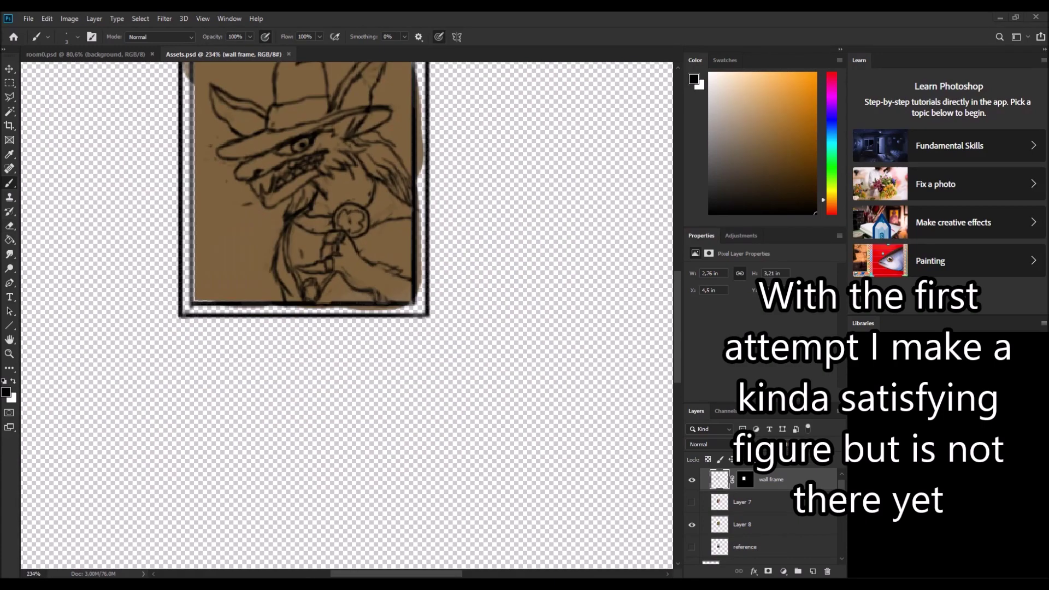
{"action": "scroll", "coordinate": [352, 281], "scroll_direction": "up", "scroll_amount": 1}
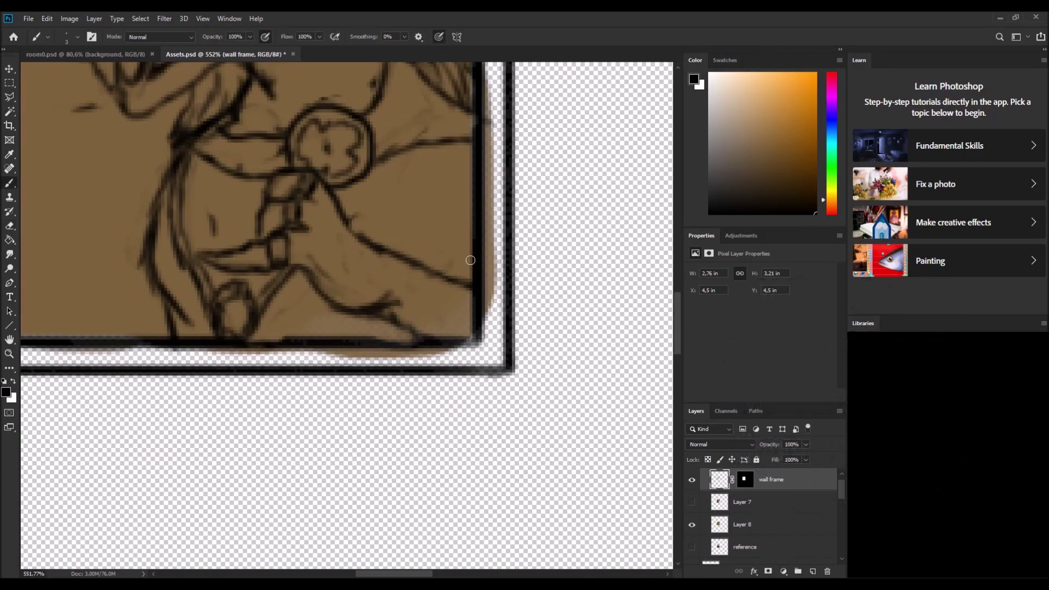
Step: Save the touched-up sketch and duplicate the wall frame layer with Ctrl+J
{"action": "scroll", "coordinate": [363, 370], "scroll_direction": "down", "scroll_amount": 2}
{"action": "scroll", "coordinate": [363, 370], "scroll_direction": "down", "scroll_amount": 1}
{"action": "scroll", "coordinate": [352, 171], "scroll_direction": "up", "scroll_amount": 3}
{"action": "scroll", "coordinate": [484, 208], "scroll_direction": "down", "scroll_amount": 4}
{"action": "key", "text": "e"}
{"action": "scroll", "coordinate": [483, 208], "scroll_direction": "up", "scroll_amount": 4}
{"action": "scroll", "coordinate": [377, 183], "scroll_direction": "down", "scroll_amount": 3}
{"action": "scroll", "coordinate": [424, 231], "scroll_direction": "up", "scroll_amount": 2}
{"action": "key", "text": "b"}
{"action": "key", "text": "ctrl+s"}
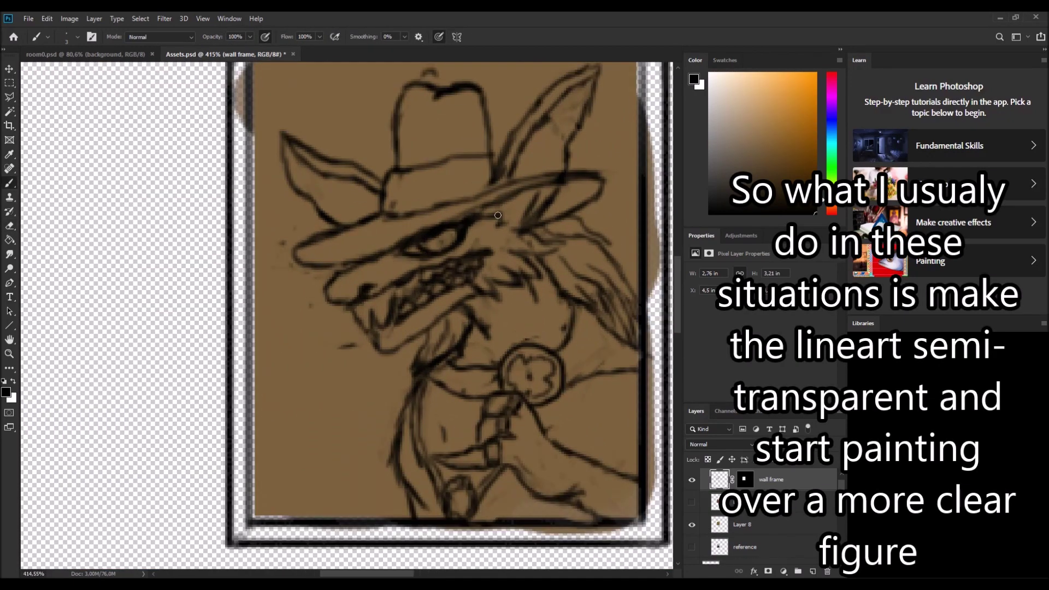
{"action": "scroll", "coordinate": [469, 232], "scroll_direction": "down", "scroll_amount": 1}
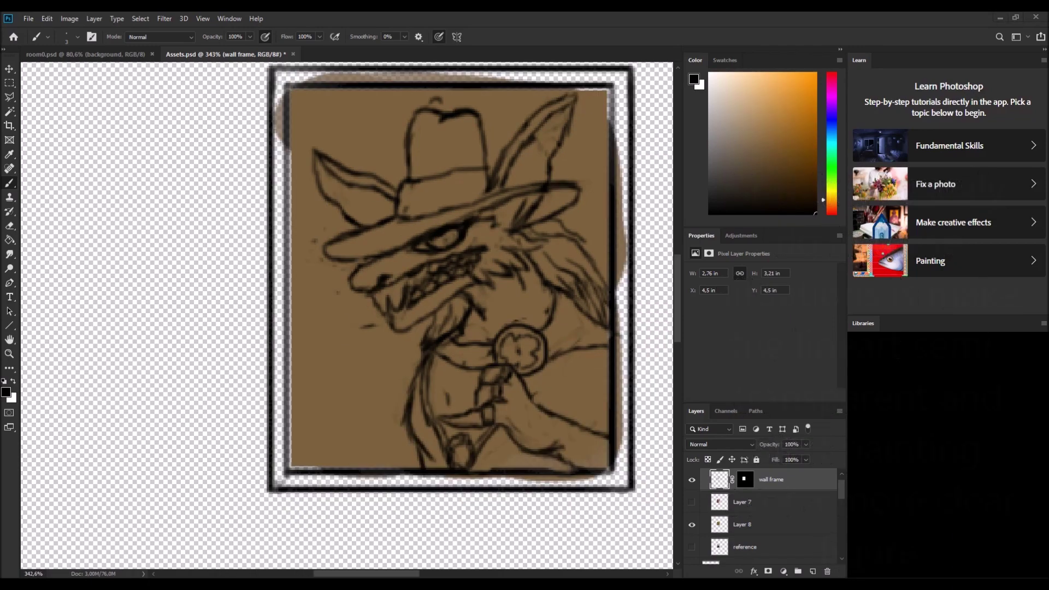
{"action": "scroll", "coordinate": [555, 263], "scroll_direction": "up", "scroll_amount": 1}
{"action": "scroll", "coordinate": [555, 263], "scroll_direction": "down", "scroll_amount": 2}
{"action": "key", "text": "ctrl+j"}
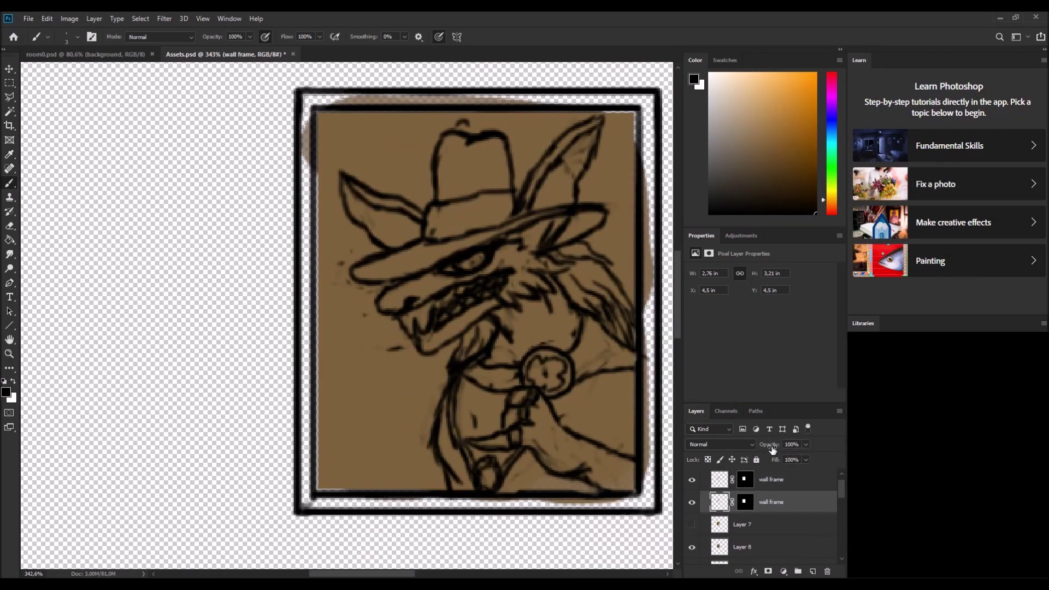
Step: Ink a dark jaw line with sharp zigzag teeth and a narrow almond-shaped eye
{"action": "scroll", "coordinate": [555, 263], "scroll_direction": "down", "scroll_amount": 1}
{"action": "key", "text": "e"}
{"action": "key", "text": "b"}
{"action": "scroll", "coordinate": [475, 302], "scroll_direction": "up", "scroll_amount": 3}
{"action": "left_click_drag", "start_coordinate": [418, 377], "coordinate": [604, 309]}
{"action": "mouse_move", "coordinate": [475, 385]}
{"action": "left_mouse_down"}
{"action": "mouse_move", "coordinate": [445, 407]}
{"action": "mouse_move", "coordinate": [451, 426]}
{"action": "mouse_move", "coordinate": [532, 333]}
{"action": "mouse_move", "coordinate": [653, 307]}
{"action": "left_mouse_up"}
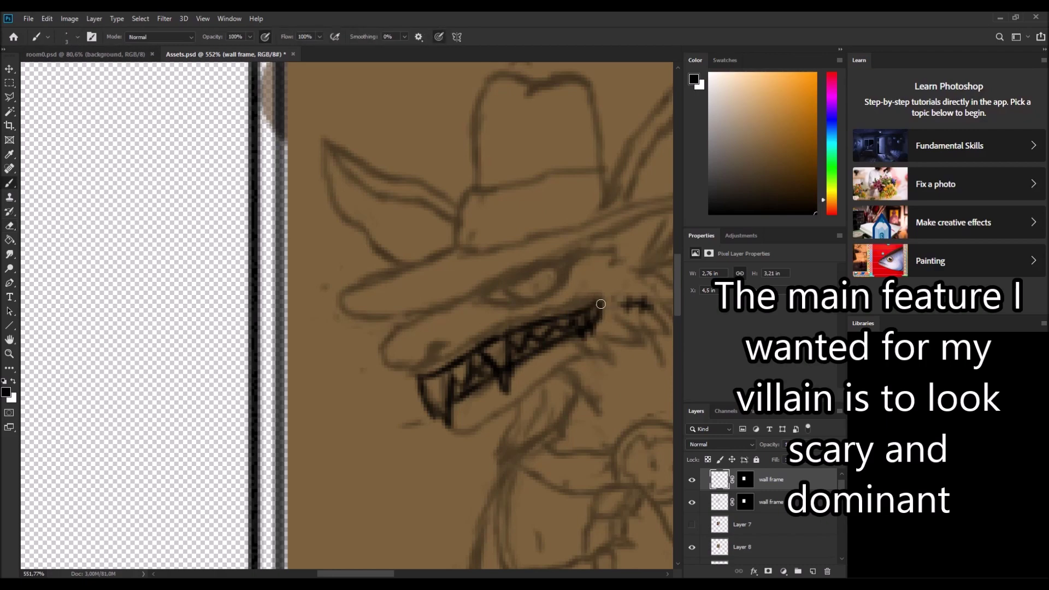
{"action": "mouse_move", "coordinate": [488, 298]}
{"action": "left_mouse_down"}
{"action": "mouse_move", "coordinate": [596, 252]}
{"action": "mouse_move", "coordinate": [586, 251]}
{"action": "left_mouse_up"}
Step: Ink the hat outline, its thick dark brim and the outlines of both ears
{"action": "scroll", "coordinate": [472, 314], "scroll_direction": "down", "scroll_amount": 3}
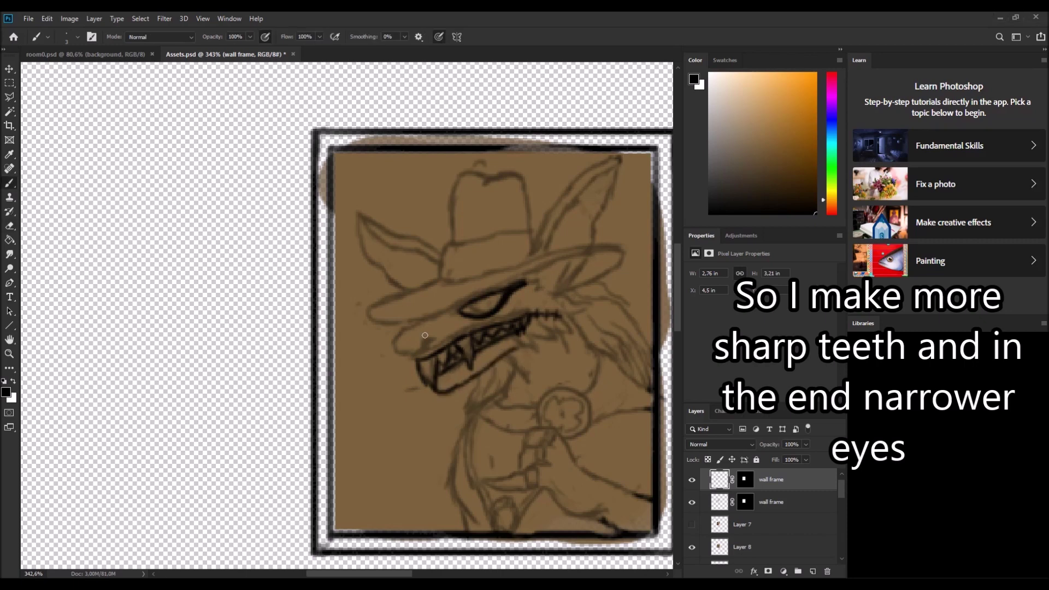
{"action": "scroll", "coordinate": [431, 340], "scroll_direction": "down", "scroll_amount": 1}
{"action": "mouse_move", "coordinate": [456, 241]}
{"action": "left_mouse_down"}
{"action": "mouse_move", "coordinate": [495, 180]}
{"action": "mouse_move", "coordinate": [533, 232]}
{"action": "left_mouse_up"}
{"action": "mouse_move", "coordinate": [392, 299]}
{"action": "left_mouse_down"}
{"action": "mouse_move", "coordinate": [450, 301]}
{"action": "mouse_move", "coordinate": [615, 252]}
{"action": "left_mouse_up"}
{"action": "left_click_drag", "start_coordinate": [614, 253], "coordinate": [568, 247]}
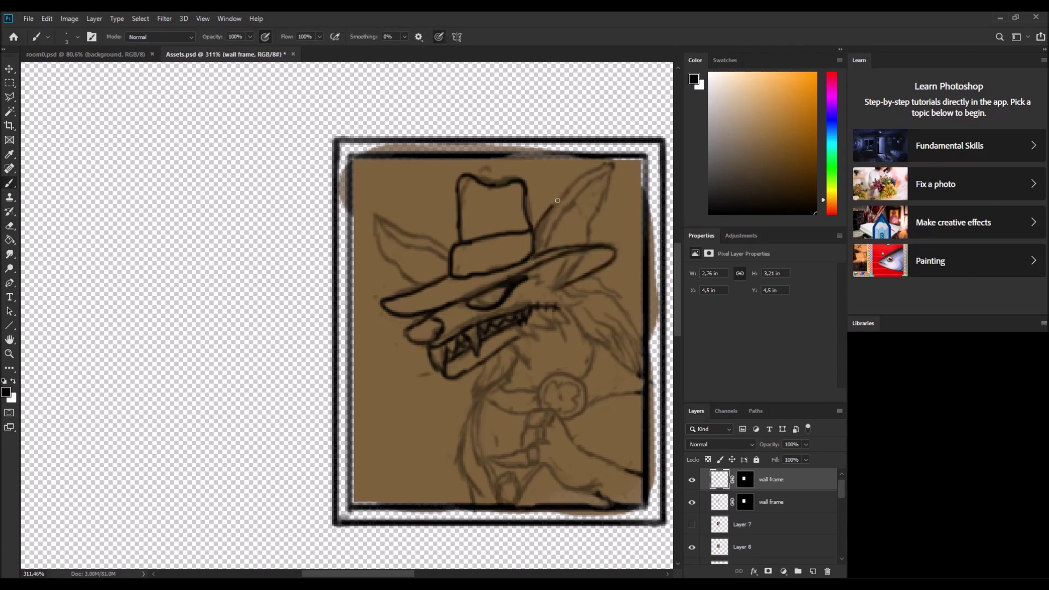
{"action": "mouse_move", "coordinate": [611, 194]}
{"action": "left_mouse_down"}
{"action": "mouse_move", "coordinate": [599, 212]}
{"action": "mouse_move", "coordinate": [620, 158]}
{"action": "left_mouse_up"}
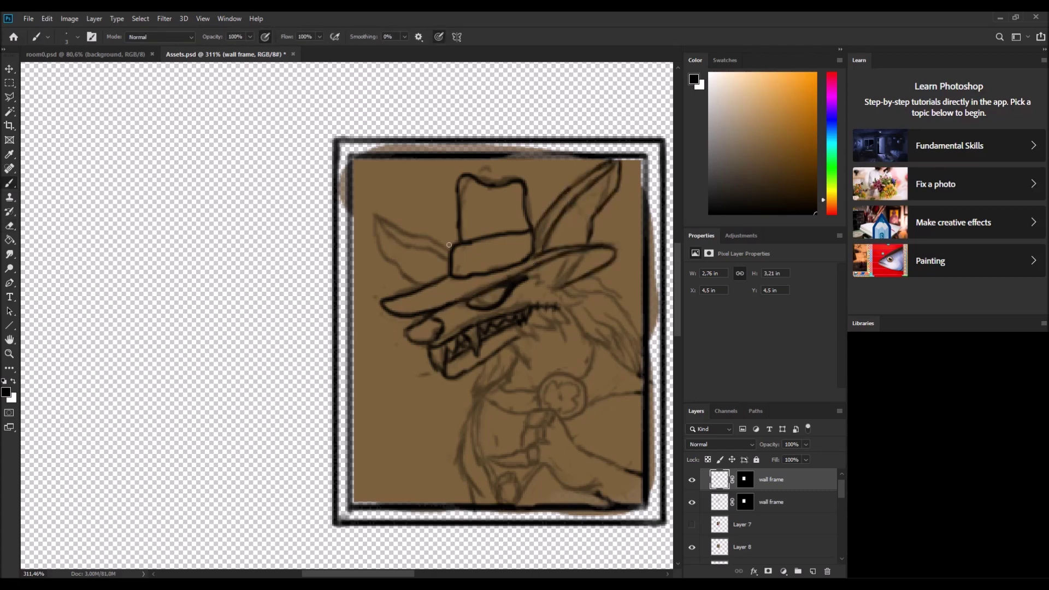
{"action": "left_click_drag", "start_coordinate": [448, 245], "coordinate": [399, 270]}
{"action": "scroll", "coordinate": [463, 230], "scroll_direction": "up", "scroll_amount": 2}
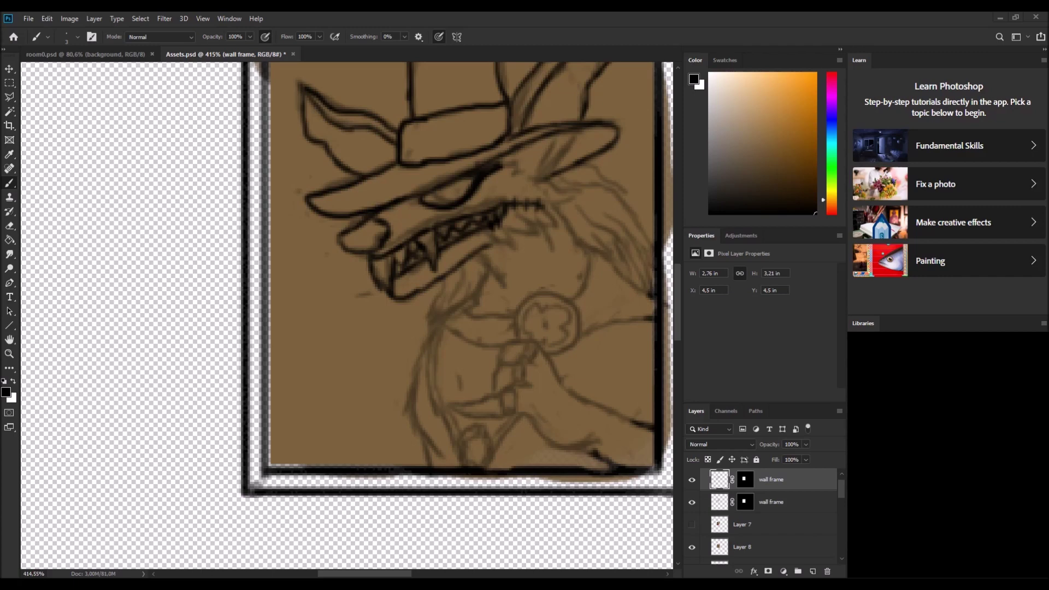
Step: Ink longer fangs on both jaws, a darkened eye with pupil and a pointed snout corner
{"action": "scroll", "coordinate": [398, 291], "scroll_direction": "up", "scroll_amount": 2}
{"action": "left_click_drag", "start_coordinate": [385, 285], "coordinate": [389, 347]}
{"action": "left_click_drag", "start_coordinate": [429, 284], "coordinate": [393, 380]}
{"action": "left_click_drag", "start_coordinate": [497, 174], "coordinate": [504, 213]}
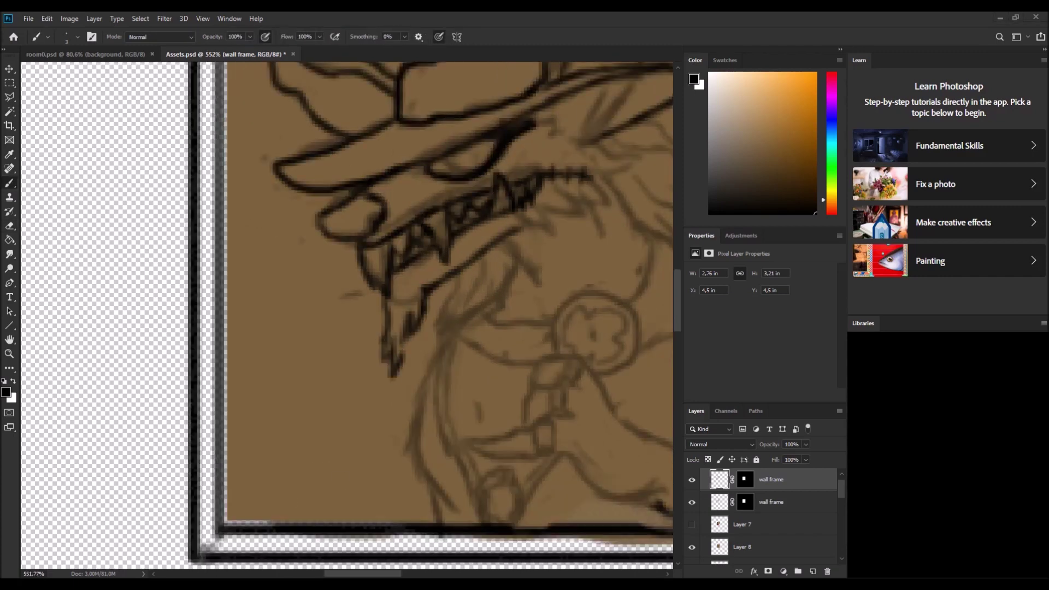
{"action": "left_click_drag", "start_coordinate": [488, 140], "coordinate": [475, 164]}
{"action": "left_click_drag", "start_coordinate": [330, 209], "coordinate": [342, 240]}
{"action": "left_click_drag", "start_coordinate": [533, 173], "coordinate": [540, 186]}
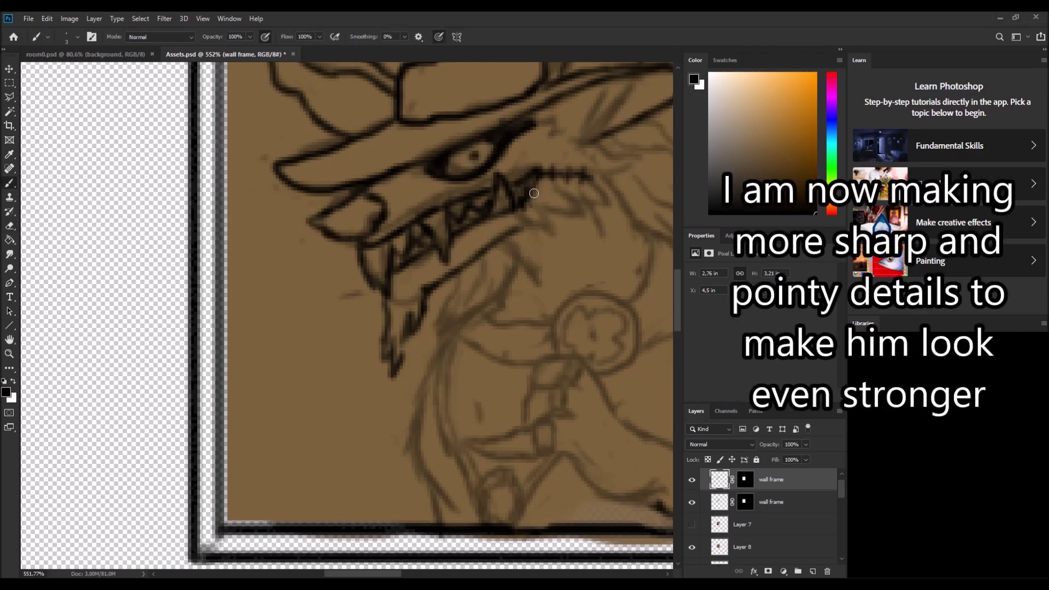
{"action": "scroll", "coordinate": [590, 141], "scroll_direction": "down", "scroll_amount": 3}
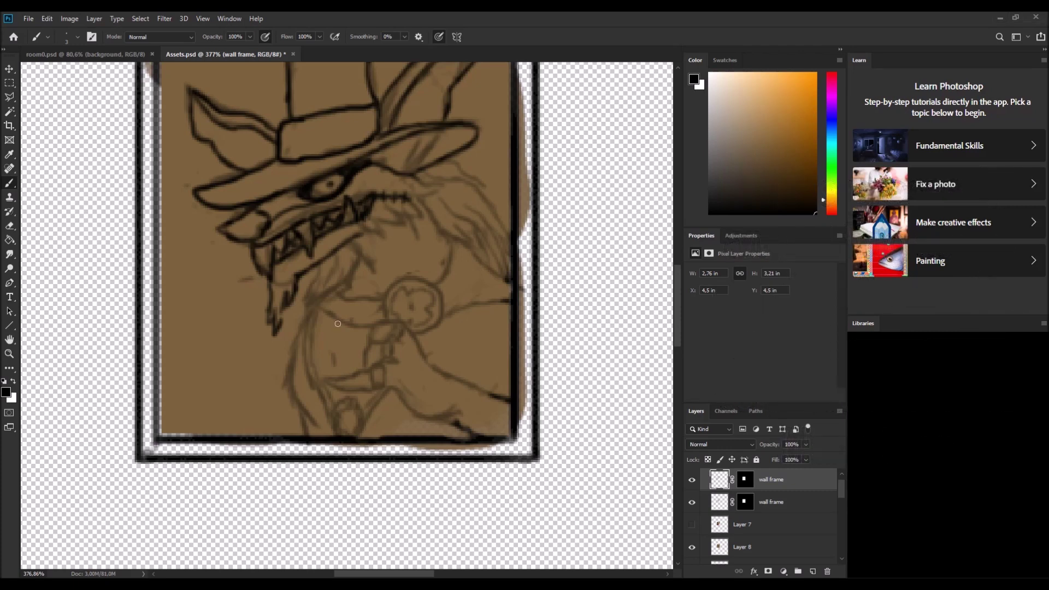
Step: Ink the jaw fur, hair, arm, collar and torso contours
{"action": "mouse_move", "coordinate": [416, 198]}
{"action": "left_mouse_down"}
{"action": "mouse_move", "coordinate": [361, 236]}
{"action": "mouse_move", "coordinate": [288, 371]}
{"action": "mouse_move", "coordinate": [306, 434]}
{"action": "left_mouse_up"}
{"action": "left_click_drag", "start_coordinate": [427, 207], "coordinate": [512, 286]}
{"action": "left_click_drag", "start_coordinate": [508, 298], "coordinate": [448, 317]}
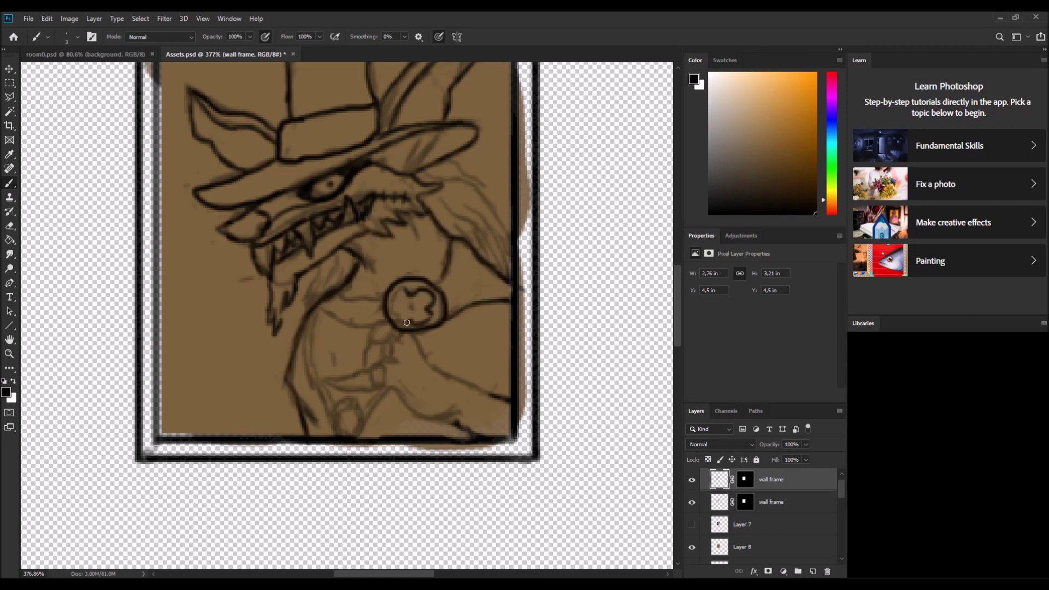
{"action": "mouse_move", "coordinate": [328, 293]}
{"action": "left_mouse_down"}
{"action": "mouse_move", "coordinate": [309, 310]}
{"action": "mouse_move", "coordinate": [384, 290]}
{"action": "left_mouse_up"}
{"action": "mouse_move", "coordinate": [310, 312]}
{"action": "left_mouse_down"}
{"action": "mouse_move", "coordinate": [352, 324]}
{"action": "mouse_move", "coordinate": [305, 402]}
{"action": "left_mouse_up"}
{"action": "left_click_drag", "start_coordinate": [316, 342], "coordinate": [333, 409]}
{"action": "left_click_drag", "start_coordinate": [407, 332], "coordinate": [361, 425]}
{"action": "left_click_drag", "start_coordinate": [316, 381], "coordinate": [339, 404]}
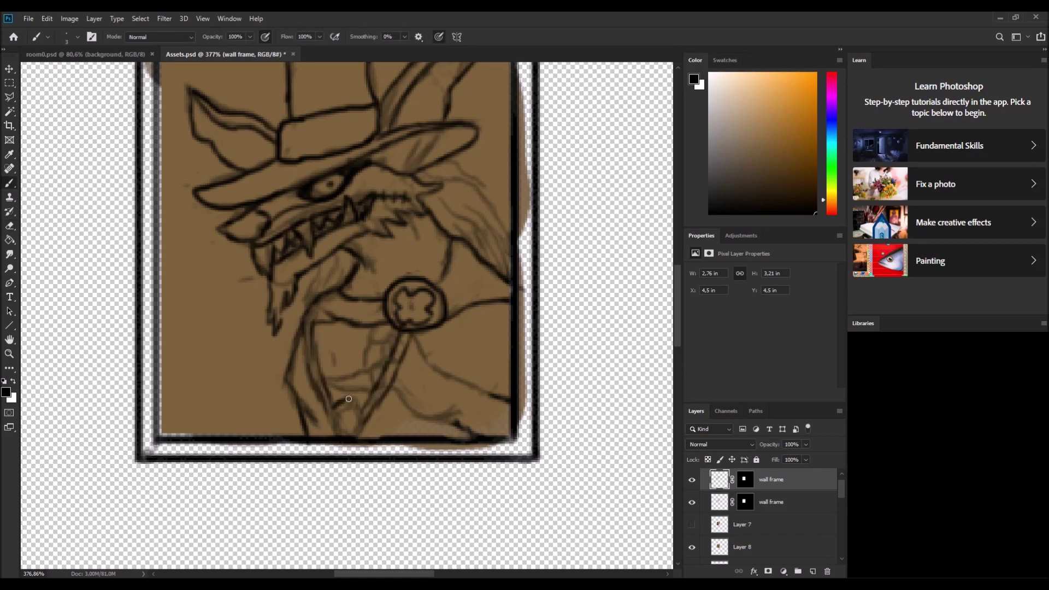
Step: Ink hair strands at the upper right, toggling the sketch layer to check the inks
{"action": "key", "text": "e"}
{"action": "left_click", "coordinate": [693, 503]}
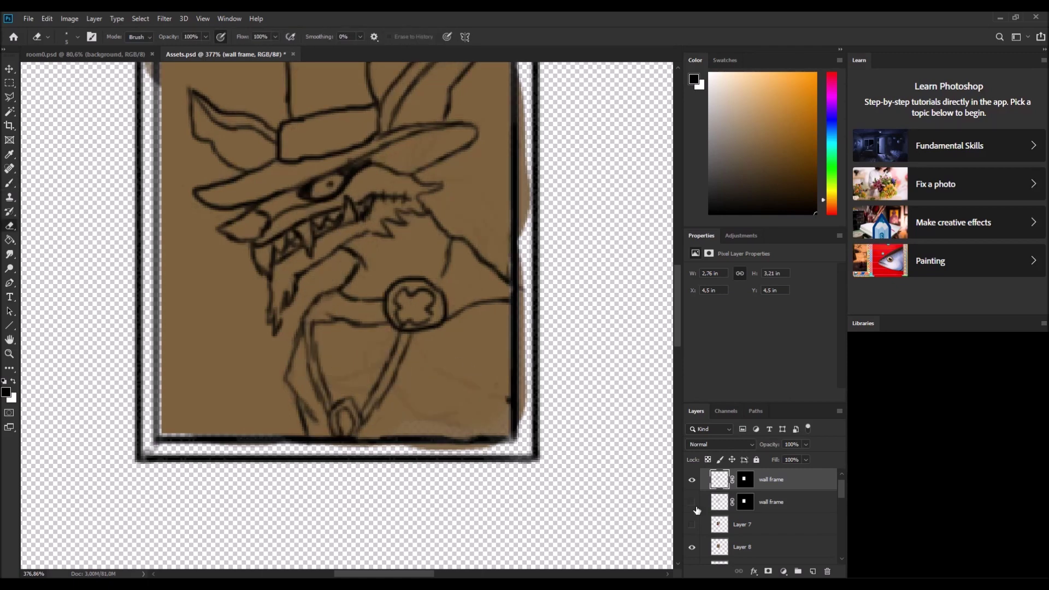
{"action": "left_click", "coordinate": [692, 502]}
{"action": "left_click", "coordinate": [693, 502]}
{"action": "key", "text": "b"}
{"action": "left_click_drag", "start_coordinate": [483, 159], "coordinate": [443, 186]}
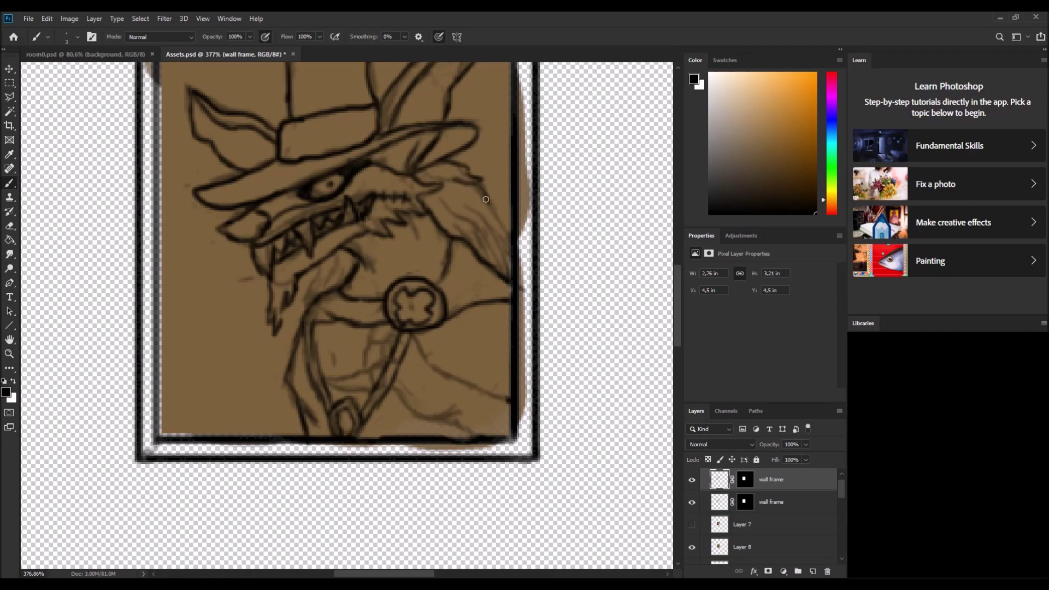
{"action": "left_click_drag", "start_coordinate": [508, 183], "coordinate": [501, 264]}
{"action": "left_click", "coordinate": [692, 502]}
{"action": "left_click", "coordinate": [693, 502]}
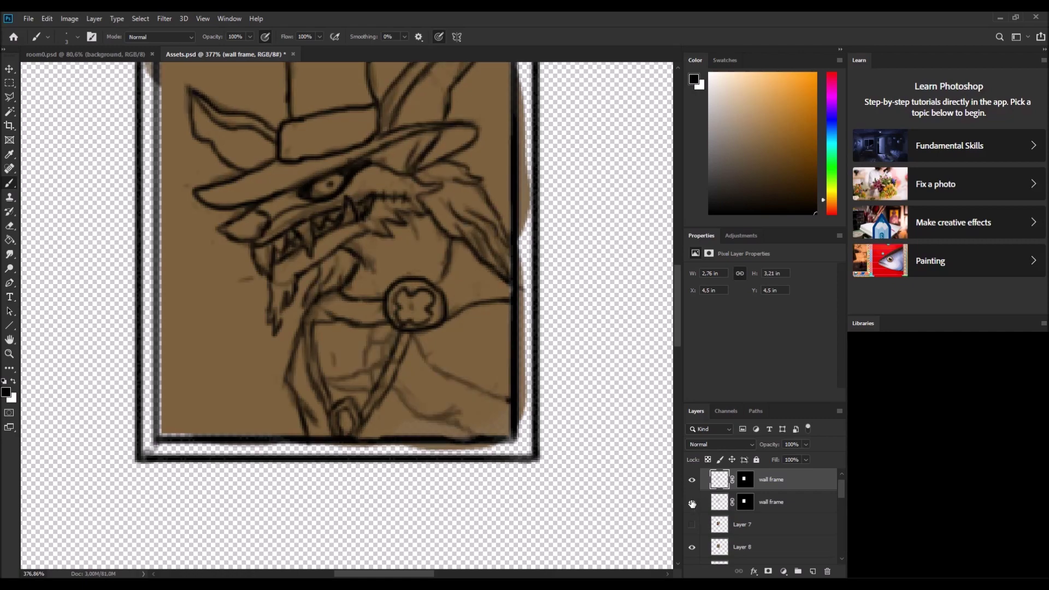
{"action": "scroll", "coordinate": [492, 278], "scroll_direction": "down", "scroll_amount": 5}
{"action": "scroll", "coordinate": [491, 279], "scroll_direction": "up", "scroll_amount": 3}
{"action": "scroll", "coordinate": [492, 278], "scroll_direction": "up", "scroll_amount": 3}
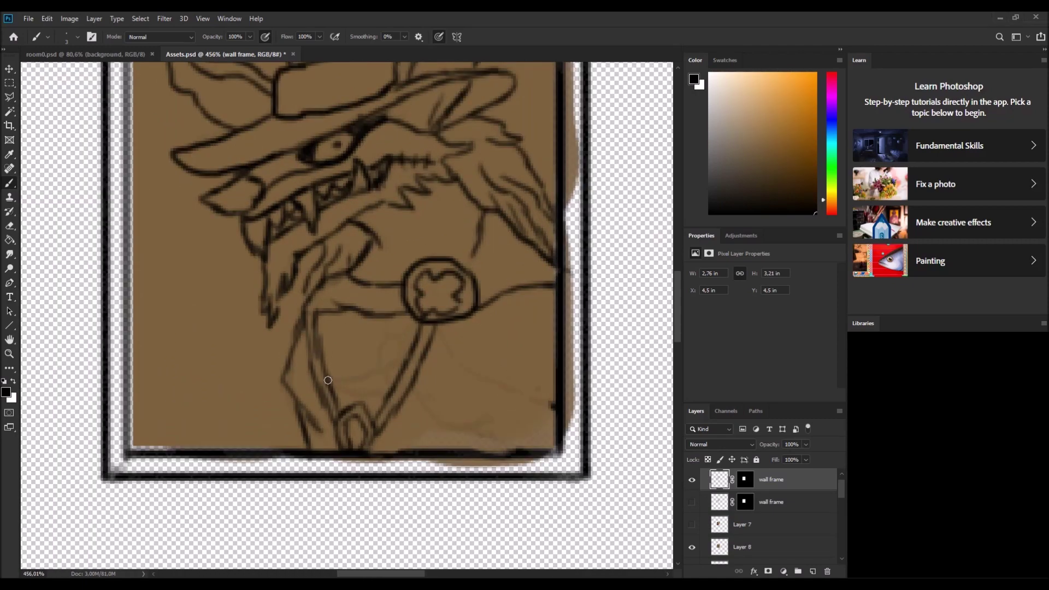
Step: Ink the staff below the medallion, the hand gripping it, the fingers and arm lines
{"action": "left_click_drag", "start_coordinate": [415, 328], "coordinate": [383, 383]}
{"action": "mouse_move", "coordinate": [465, 427]}
{"action": "left_mouse_down"}
{"action": "mouse_move", "coordinate": [399, 388]}
{"action": "mouse_move", "coordinate": [381, 411]}
{"action": "left_mouse_up"}
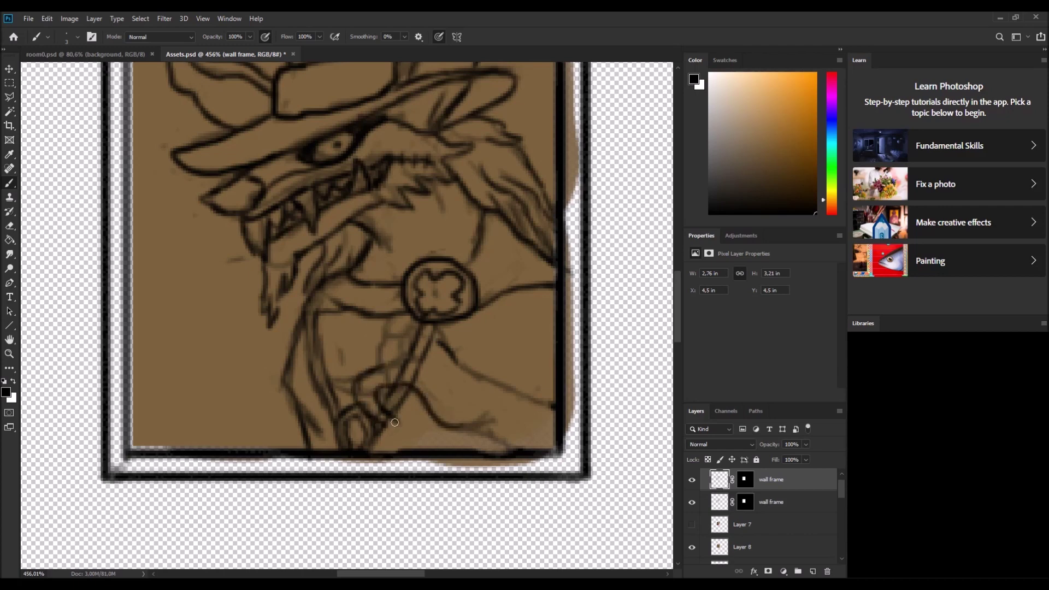
{"action": "left_click_drag", "start_coordinate": [377, 372], "coordinate": [437, 335]}
{"action": "left_click_drag", "start_coordinate": [415, 361], "coordinate": [448, 372]}
{"action": "left_click_drag", "start_coordinate": [377, 407], "coordinate": [404, 388]}
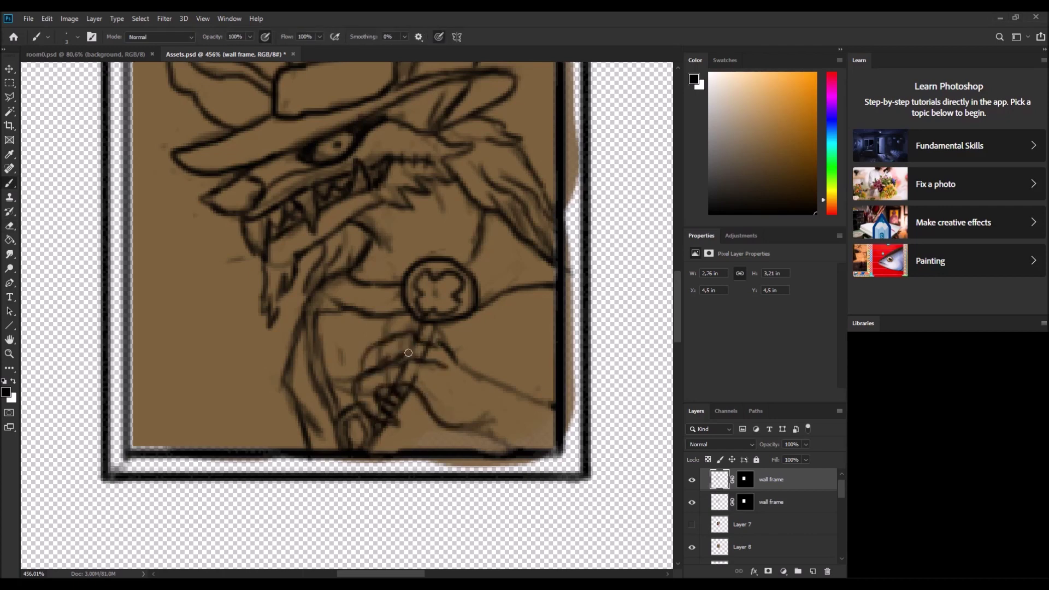
{"action": "left_click_drag", "start_coordinate": [459, 359], "coordinate": [514, 386]}
{"action": "left_click_drag", "start_coordinate": [456, 361], "coordinate": [551, 407]}
{"action": "left_click_drag", "start_coordinate": [475, 432], "coordinate": [517, 453]}
{"action": "left_click_drag", "start_coordinate": [425, 385], "coordinate": [421, 360]}
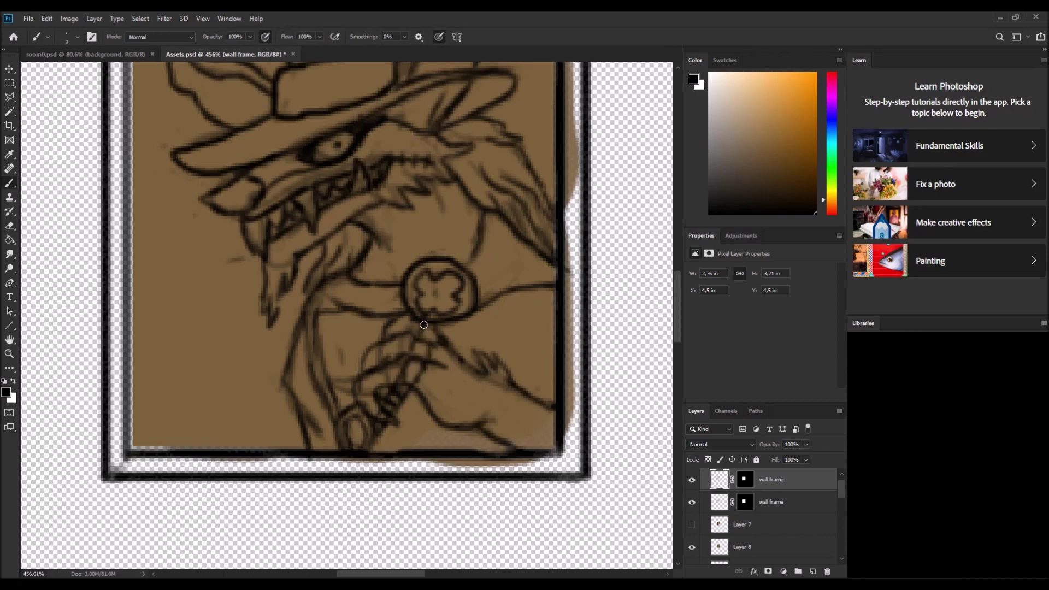
Step: Hide the sketch layer and narrow the creature's eye with darker strokes
{"action": "left_click", "coordinate": [692, 502]}
{"action": "scroll", "coordinate": [382, 65], "scroll_direction": "up", "scroll_amount": 3}
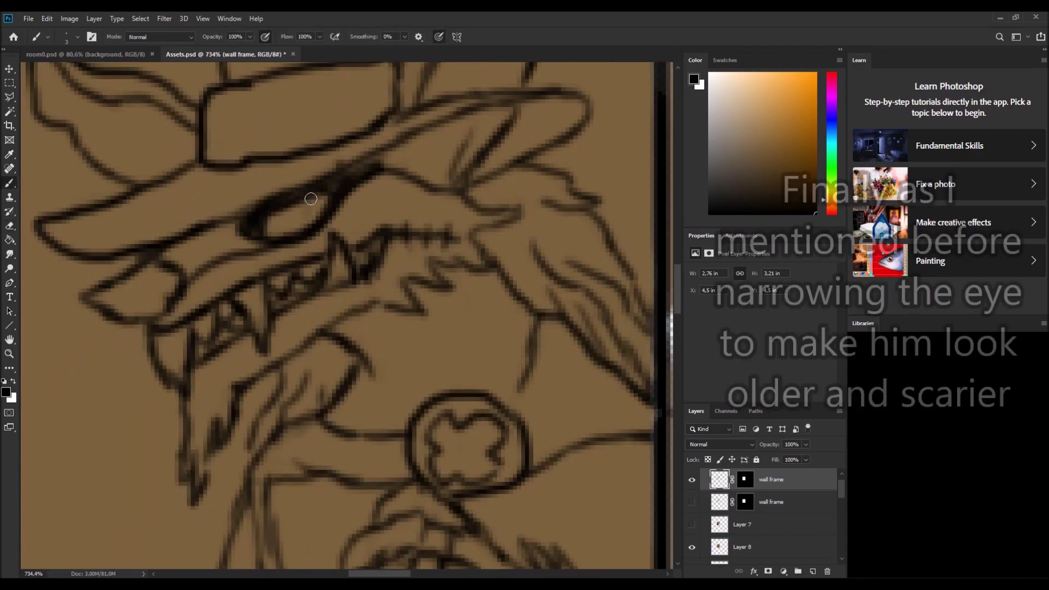
{"action": "scroll", "coordinate": [355, 219], "scroll_direction": "left", "scroll_amount": 3}
{"action": "scroll", "coordinate": [400, 235], "scroll_direction": "down", "scroll_amount": 1}
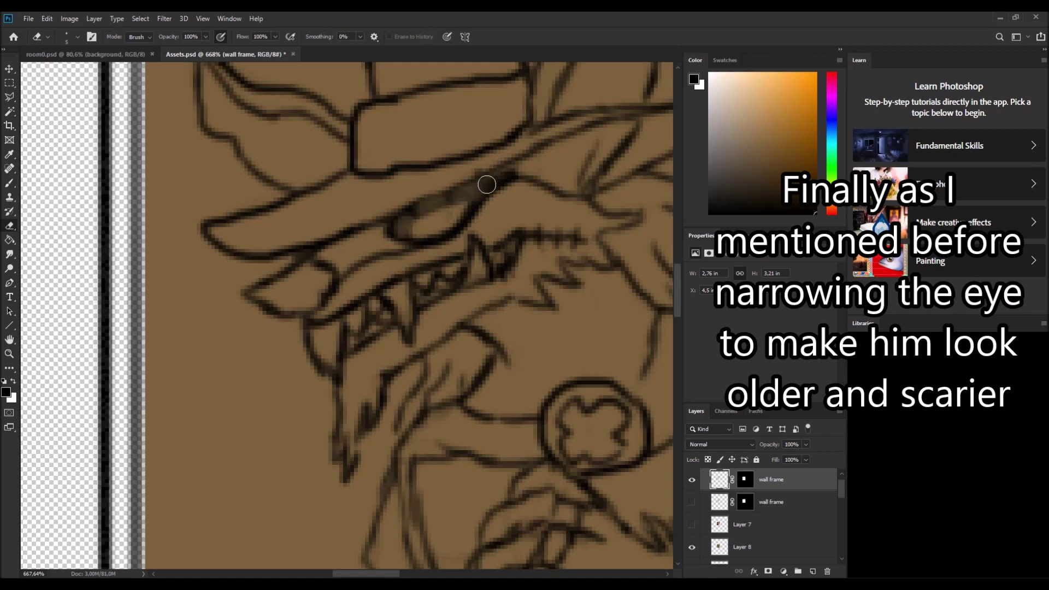
{"action": "left_click_drag", "start_coordinate": [468, 202], "coordinate": [403, 227]}
{"action": "scroll", "coordinate": [539, 203], "scroll_direction": "down", "scroll_amount": 10}
{"action": "scroll", "coordinate": [540, 203], "scroll_direction": "up", "scroll_amount": 10}
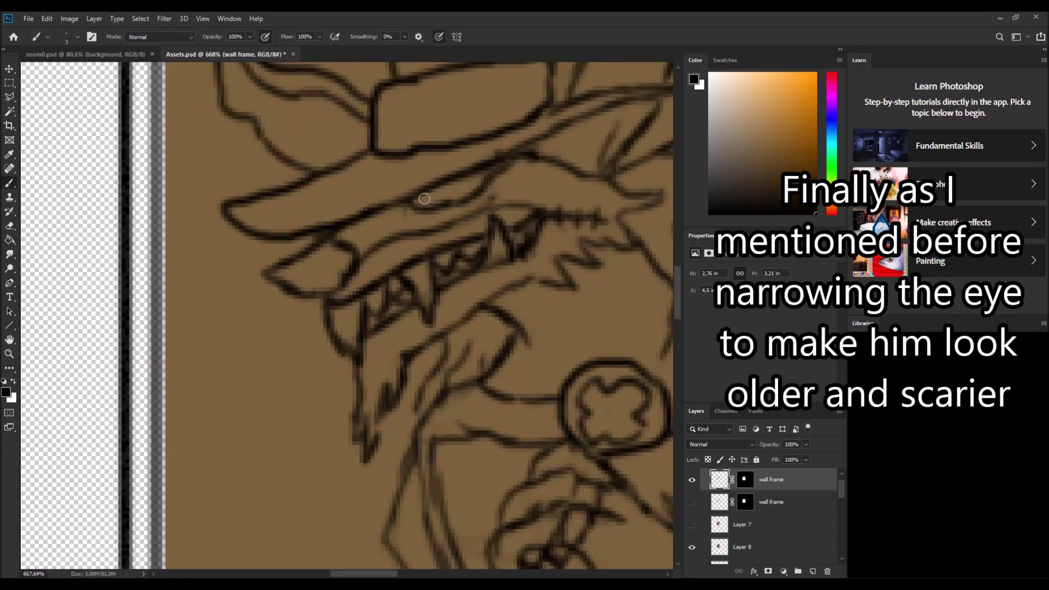
{"action": "scroll", "coordinate": [596, 274], "scroll_direction": "down", "scroll_amount": 8}
{"action": "scroll", "coordinate": [596, 274], "scroll_direction": "down", "scroll_amount": 3}
{"action": "scroll", "coordinate": [492, 328], "scroll_direction": "right", "scroll_amount": 3}
{"action": "scroll", "coordinate": [387, 346], "scroll_direction": "up", "scroll_amount": 4}
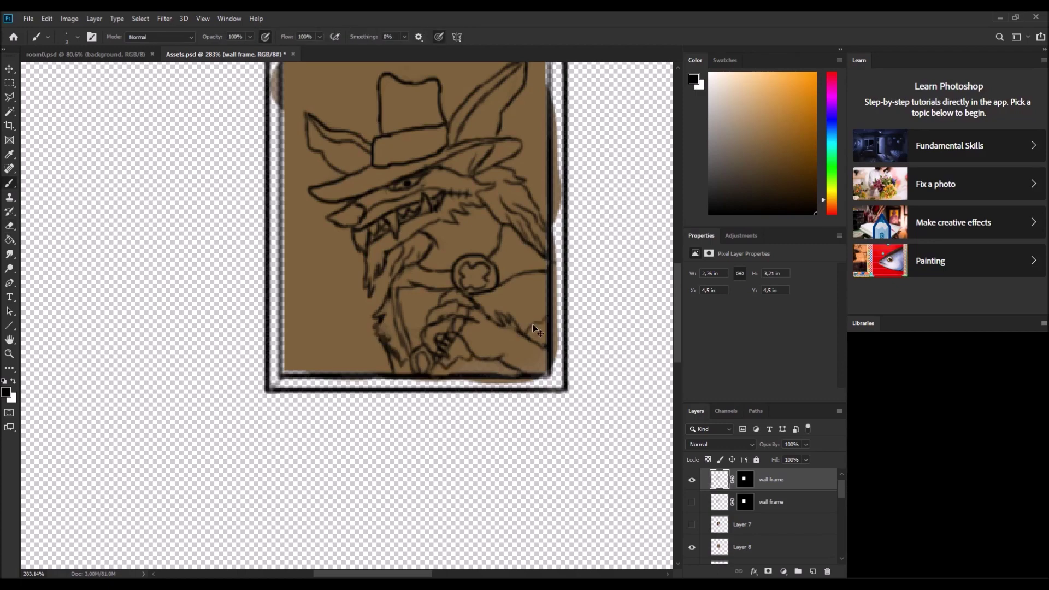
{"action": "scroll", "coordinate": [492, 252], "scroll_direction": "up", "scroll_amount": 2}
{"action": "scroll", "coordinate": [441, 204], "scroll_direction": "left", "scroll_amount": 1}
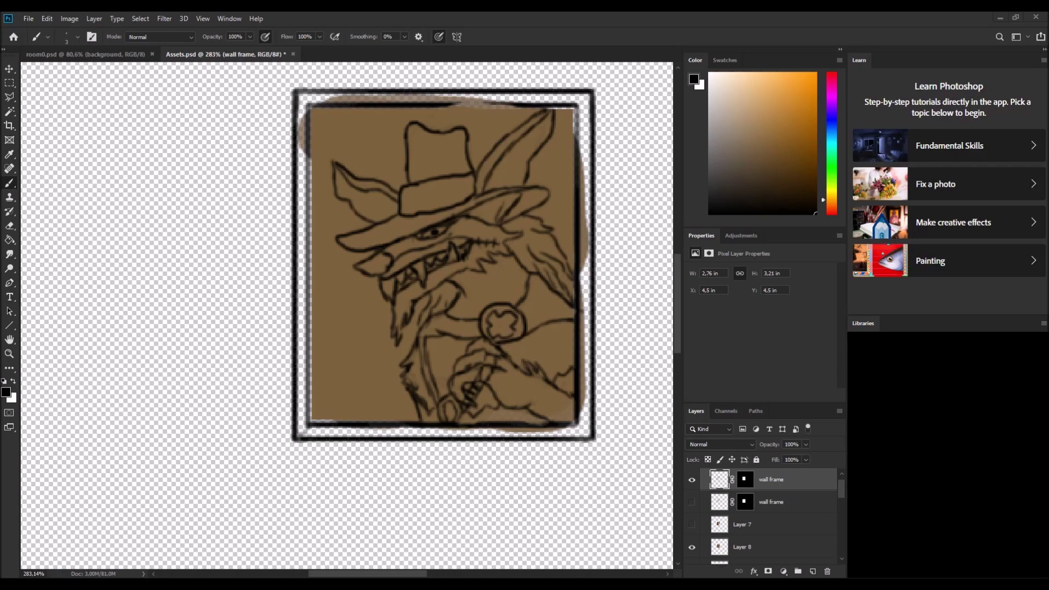
{"action": "scroll", "coordinate": [438, 233], "scroll_direction": "down", "scroll_amount": 3}
{"action": "scroll", "coordinate": [469, 329], "scroll_direction": "up", "scroll_amount": 4}
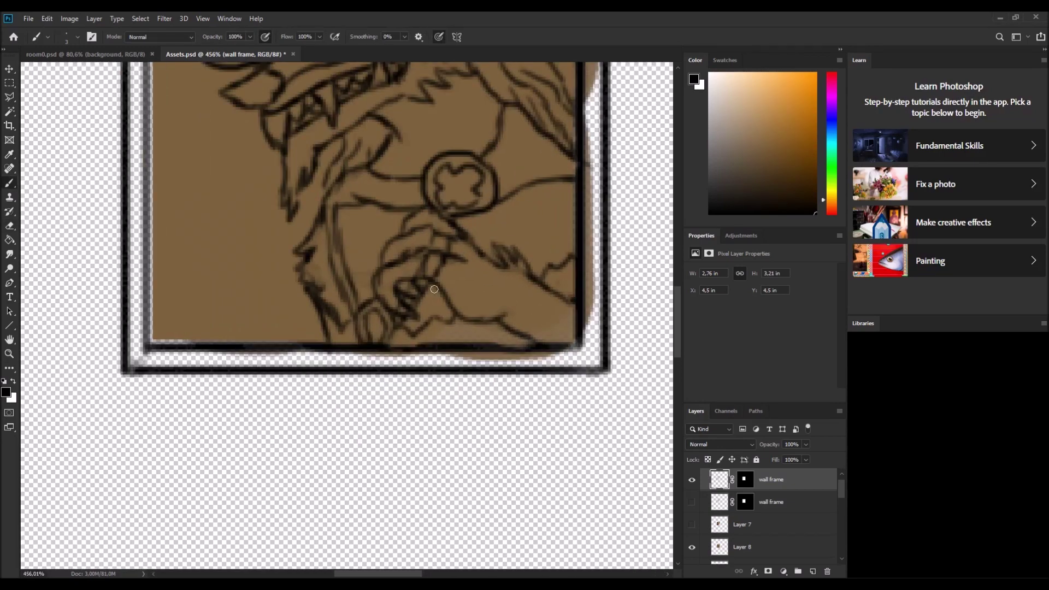
{"action": "scroll", "coordinate": [469, 246], "scroll_direction": "down", "scroll_amount": 1}
{"action": "scroll", "coordinate": [470, 163], "scroll_direction": "up", "scroll_amount": 1}
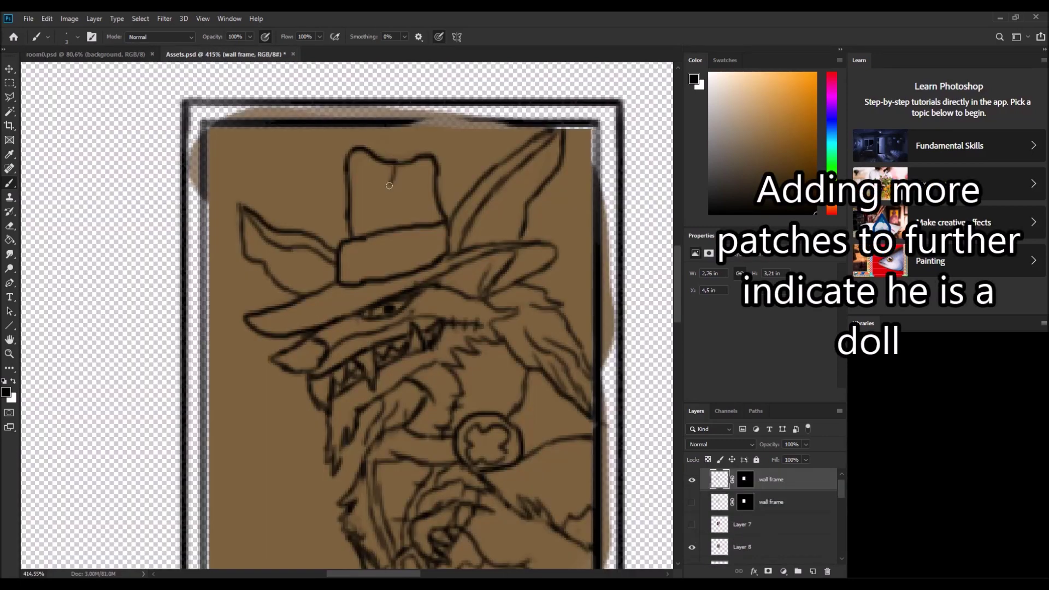
Step: Add a seam on the hat crown, redraw the brim line and shade around the eye
{"action": "mouse_move", "coordinate": [393, 163]}
{"action": "left_mouse_down"}
{"action": "mouse_move", "coordinate": [388, 225]}
{"action": "mouse_move", "coordinate": [405, 194]}
{"action": "left_mouse_up"}
{"action": "left_click_drag", "start_coordinate": [358, 298], "coordinate": [282, 317]}
{"action": "left_click_drag", "start_coordinate": [376, 317], "coordinate": [402, 313]}
{"action": "scroll", "coordinate": [448, 254], "scroll_direction": "up", "scroll_amount": 2}
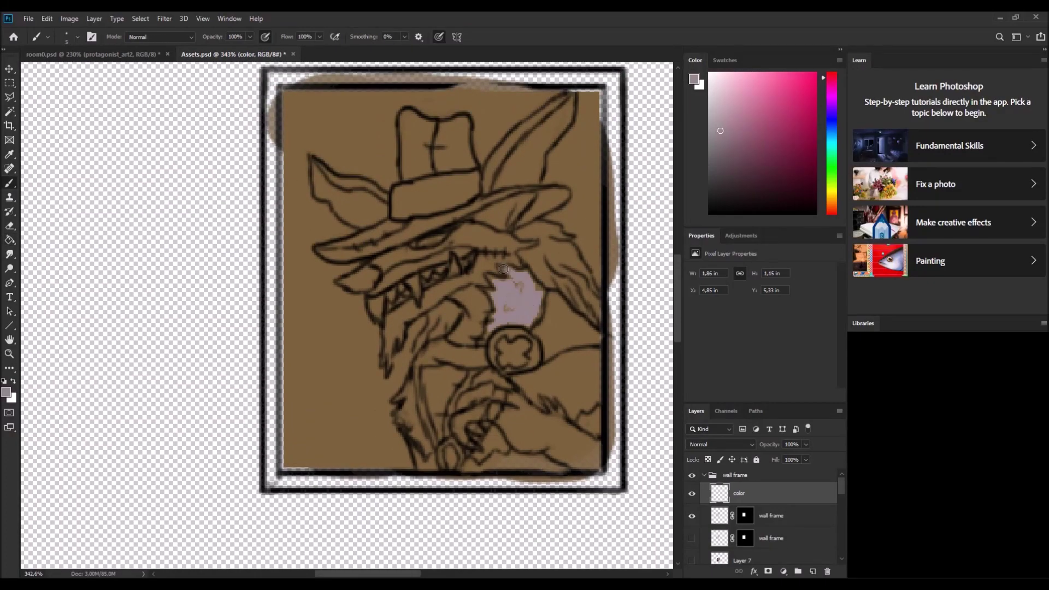
Step: Paint the snout, chest, hand and lower fur pale mauve, shading the bottom edge grey-purple
{"action": "key", "text": "b"}
{"action": "mouse_move", "coordinate": [433, 256]}
{"action": "left_mouse_down"}
{"action": "mouse_move", "coordinate": [505, 261]}
{"action": "mouse_move", "coordinate": [421, 255]}
{"action": "mouse_move", "coordinate": [524, 241]}
{"action": "mouse_move", "coordinate": [393, 350]}
{"action": "mouse_move", "coordinate": [541, 280]}
{"action": "mouse_move", "coordinate": [568, 246]}
{"action": "mouse_move", "coordinate": [525, 229]}
{"action": "left_mouse_up"}
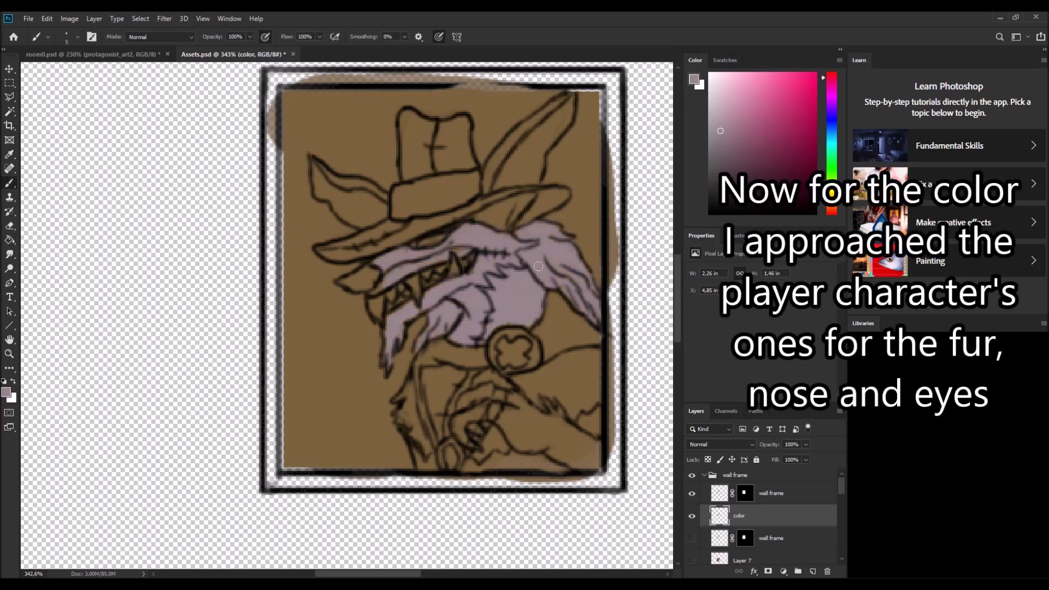
{"action": "mouse_move", "coordinate": [437, 371]}
{"action": "left_mouse_down"}
{"action": "mouse_move", "coordinate": [453, 410]}
{"action": "mouse_move", "coordinate": [408, 406]}
{"action": "mouse_move", "coordinate": [530, 388]}
{"action": "mouse_move", "coordinate": [591, 421]}
{"action": "left_mouse_up"}
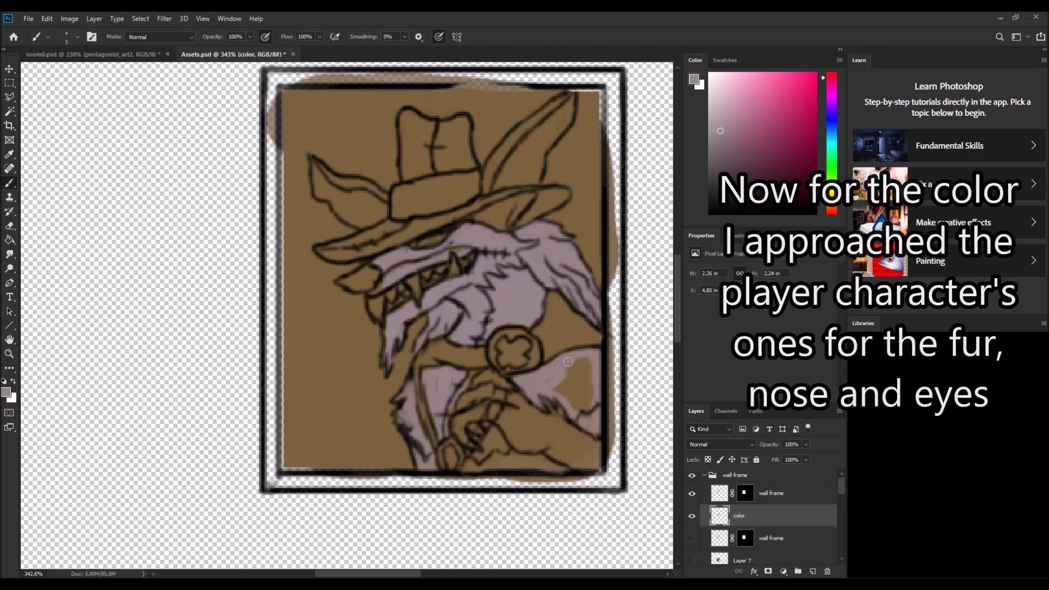
{"action": "left_click_drag", "start_coordinate": [480, 415], "coordinate": [464, 440]}
{"action": "mouse_move", "coordinate": [464, 393]}
{"action": "left_mouse_down"}
{"action": "mouse_move", "coordinate": [519, 383]}
{"action": "mouse_move", "coordinate": [579, 465]}
{"action": "left_mouse_up"}
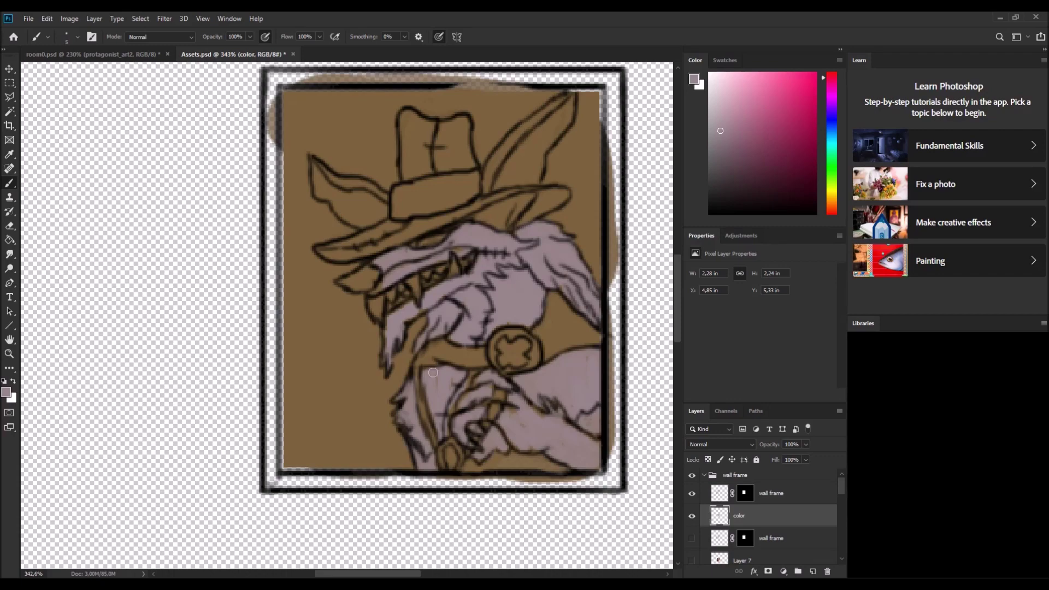
{"action": "left_click", "coordinate": [719, 166]}
{"action": "left_click_drag", "start_coordinate": [421, 462], "coordinate": [558, 470]}
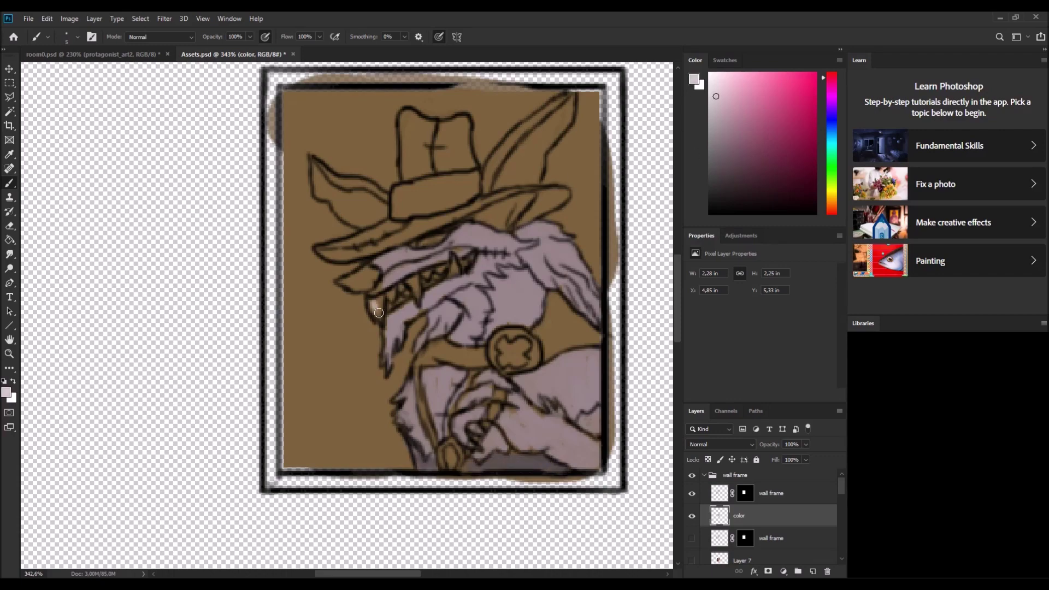
Step: Paint the teeth light cream and the nose dark, sampling the player character's nose colour
{"action": "left_click_drag", "start_coordinate": [378, 299], "coordinate": [376, 317]}
{"action": "left_click", "coordinate": [828, 197]}
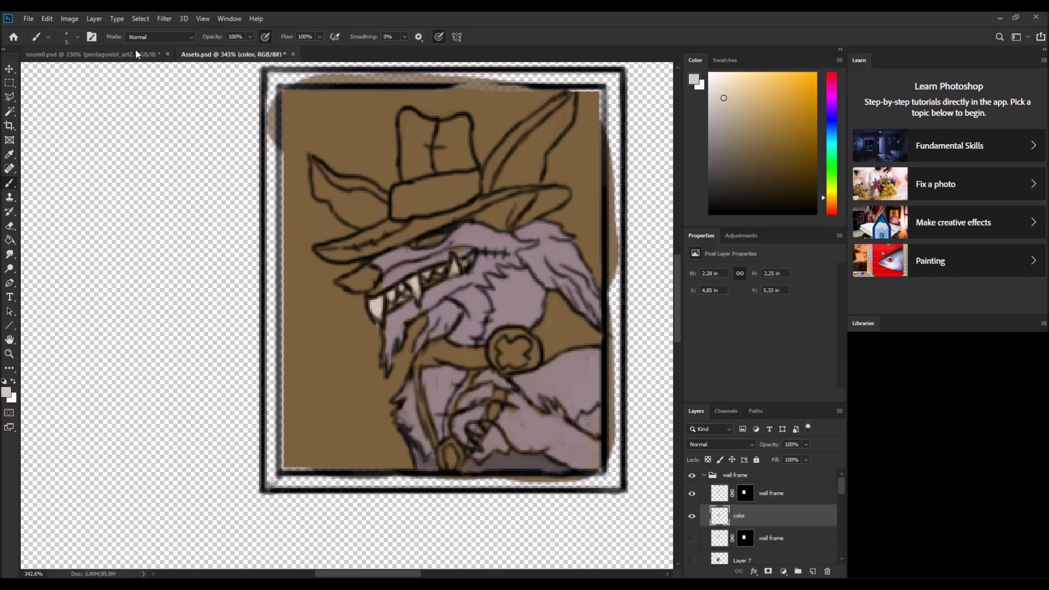
{"action": "key", "text": "ctrl+Tab"}
{"action": "left_click", "coordinate": [185, 465], "text": "alt"}
{"action": "key", "text": "ctrl+Tab"}
{"action": "left_click_drag", "start_coordinate": [377, 270], "coordinate": [342, 281]}
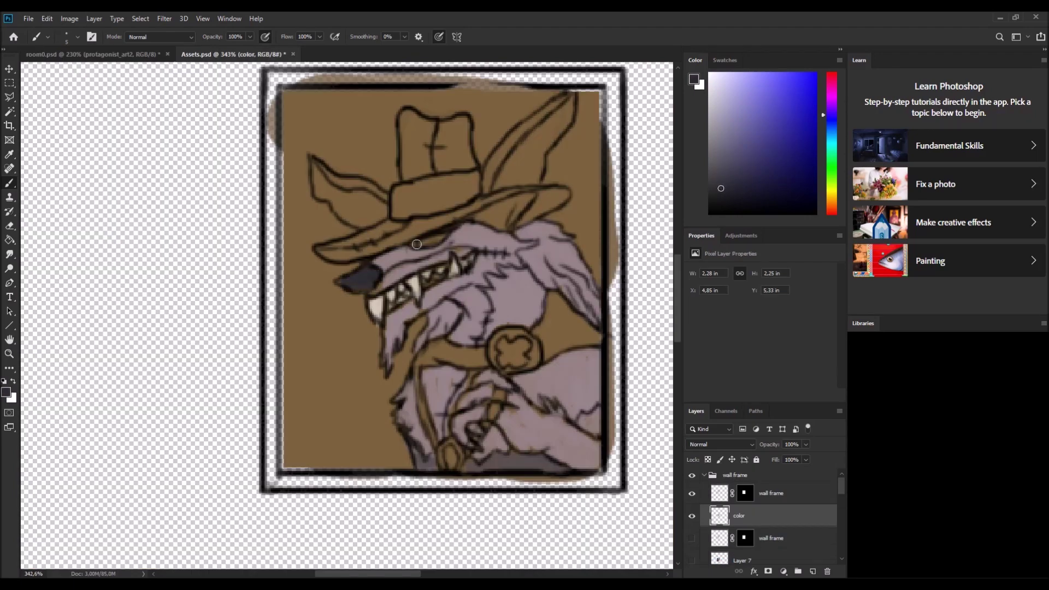
{"action": "left_click", "coordinate": [831, 84]}
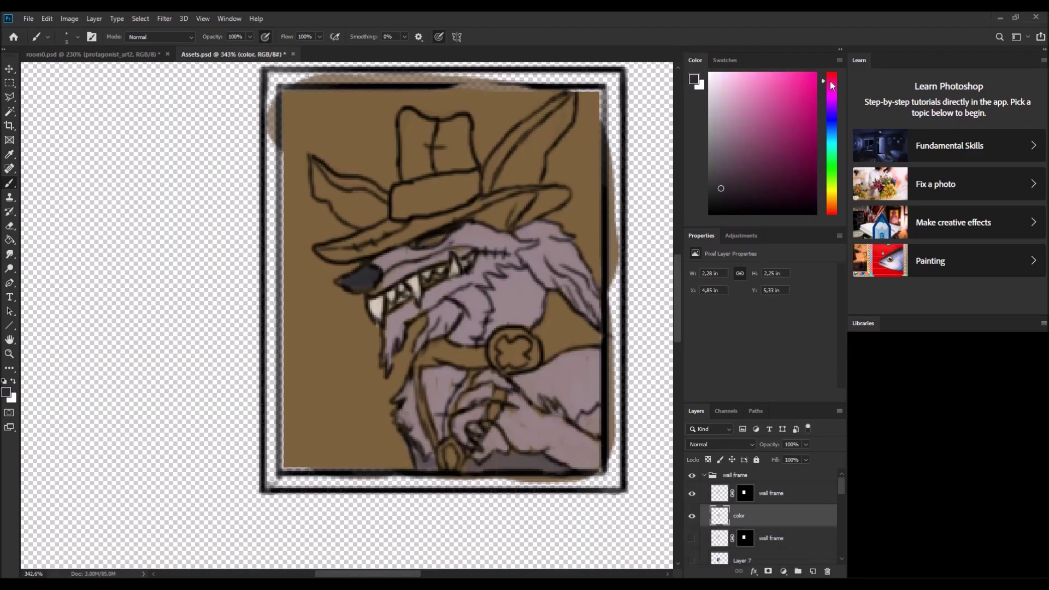
{"action": "left_click", "coordinate": [418, 257], "text": "alt"}
Step: Paint the ears reddish brown with light greyish-mauve inner edges
{"action": "key", "text": "ctrl+Tab"}
{"action": "left_click", "coordinate": [180, 459], "text": "alt"}
{"action": "key", "text": "ctrl+Tab"}
{"action": "left_click", "coordinate": [831, 207]}
{"action": "left_click", "coordinate": [770, 139]}
{"action": "left_click_drag", "start_coordinate": [552, 126], "coordinate": [523, 177]}
{"action": "left_click", "coordinate": [494, 238], "text": "alt"}
{"action": "left_click_drag", "start_coordinate": [569, 97], "coordinate": [488, 172]}
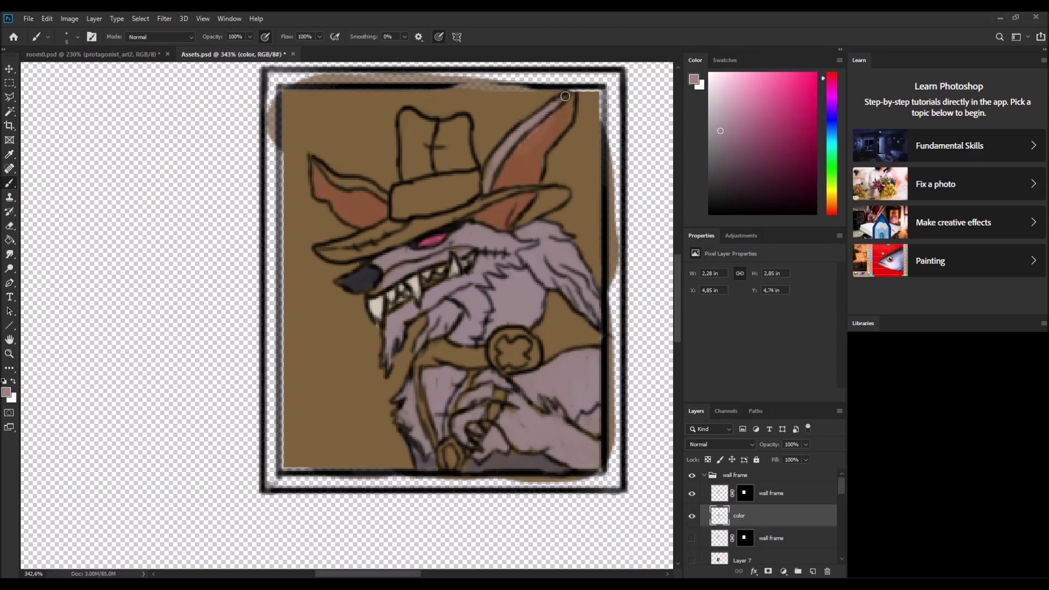
{"action": "left_click_drag", "start_coordinate": [385, 197], "coordinate": [322, 168]}
Step: Paint the maroon collar, strap and medallion with yellow trim and a magenta gem
{"action": "mouse_move", "coordinate": [443, 356]}
{"action": "left_mouse_down"}
{"action": "mouse_move", "coordinate": [478, 358]}
{"action": "mouse_move", "coordinate": [547, 323]}
{"action": "mouse_move", "coordinate": [579, 323]}
{"action": "left_mouse_up"}
{"action": "left_click_drag", "start_coordinate": [420, 378], "coordinate": [436, 440]}
{"action": "left_click", "coordinate": [528, 364], "text": "alt"}
{"action": "mouse_move", "coordinate": [520, 346]}
{"action": "left_mouse_down"}
{"action": "mouse_move", "coordinate": [505, 372]}
{"action": "mouse_move", "coordinate": [421, 404]}
{"action": "left_mouse_up"}
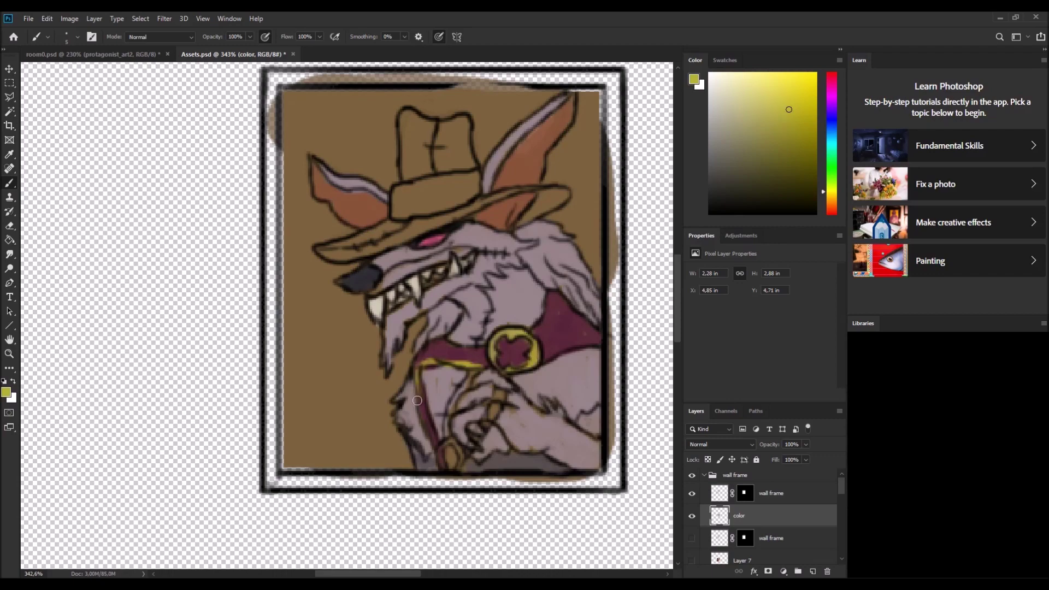
{"action": "left_click_drag", "start_coordinate": [543, 358], "coordinate": [596, 341]}
{"action": "right_click", "coordinate": [449, 442], "text": "alt+shift"}
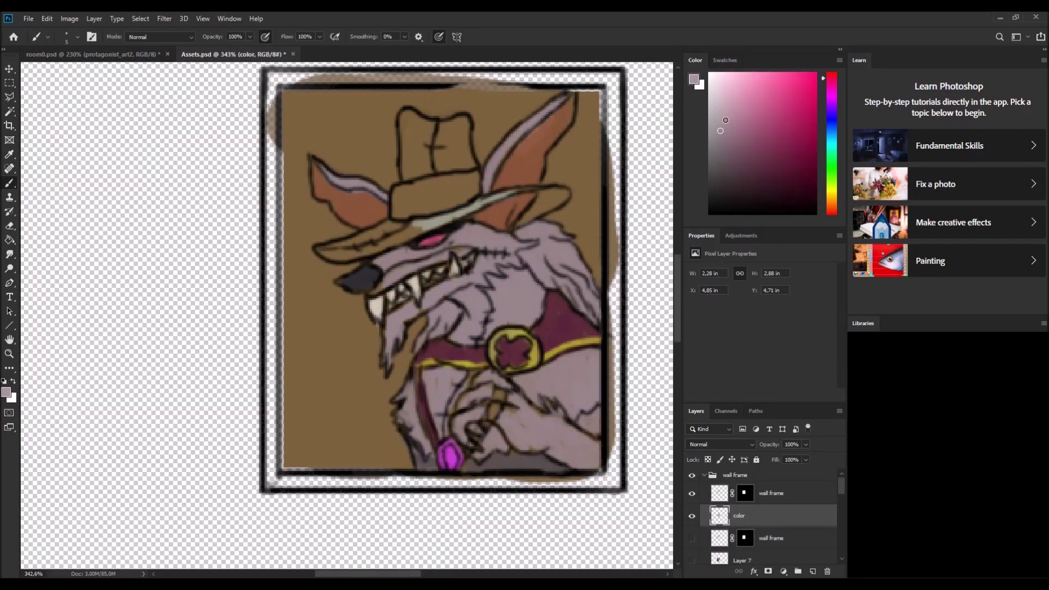
Step: Paint the hat dark brown with a maroon band, and the staff yellow
{"action": "left_click_drag", "start_coordinate": [390, 221], "coordinate": [554, 189]}
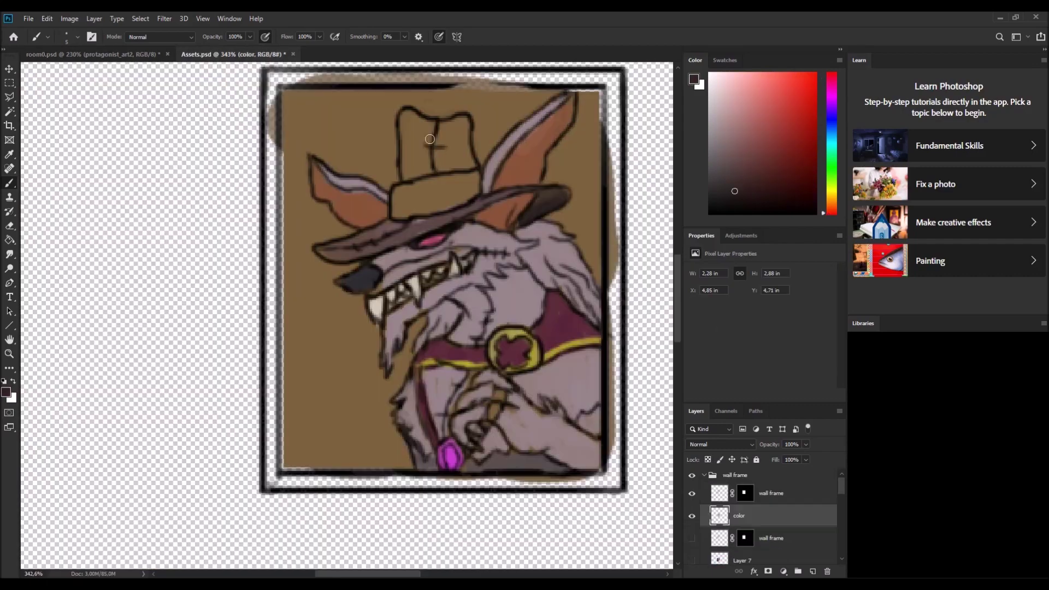
{"action": "mouse_move", "coordinate": [409, 178]}
{"action": "left_mouse_down"}
{"action": "mouse_move", "coordinate": [437, 118]}
{"action": "mouse_move", "coordinate": [405, 157]}
{"action": "left_mouse_up"}
{"action": "left_click_drag", "start_coordinate": [396, 203], "coordinate": [464, 191]}
{"action": "left_click", "coordinate": [546, 347], "text": "alt"}
{"action": "left_click_drag", "start_coordinate": [502, 391], "coordinate": [494, 415]}
{"action": "scroll", "coordinate": [277, 342], "scroll_direction": "down", "scroll_amount": 2}
{"action": "scroll", "coordinate": [277, 341], "scroll_direction": "down", "scroll_amount": 1}
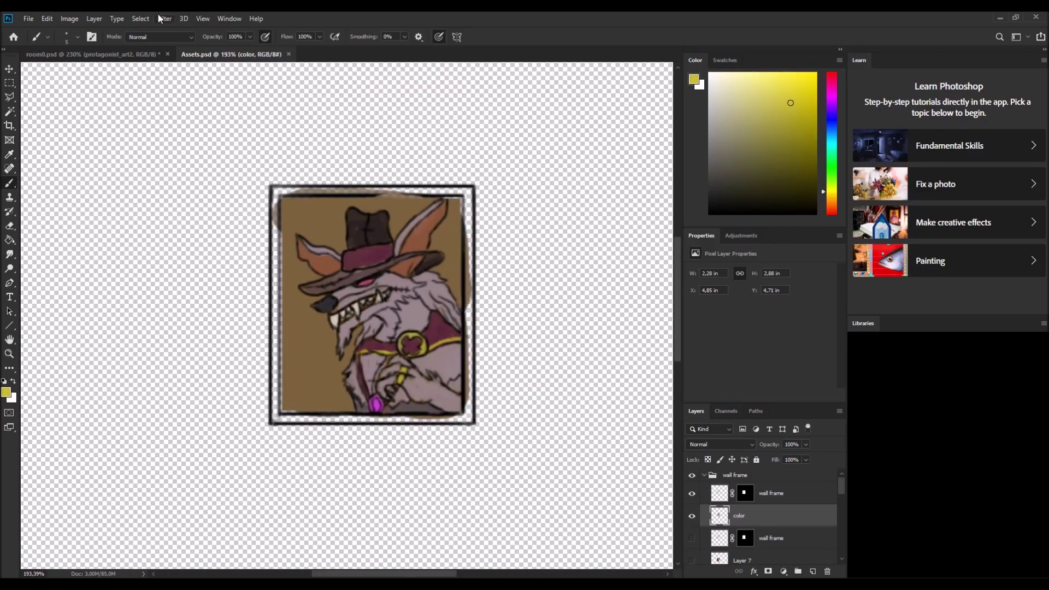
Step: Try colour tweaks, duplicate the colour layer as 'color copy' and hide the original
{"action": "key", "text": "i"}
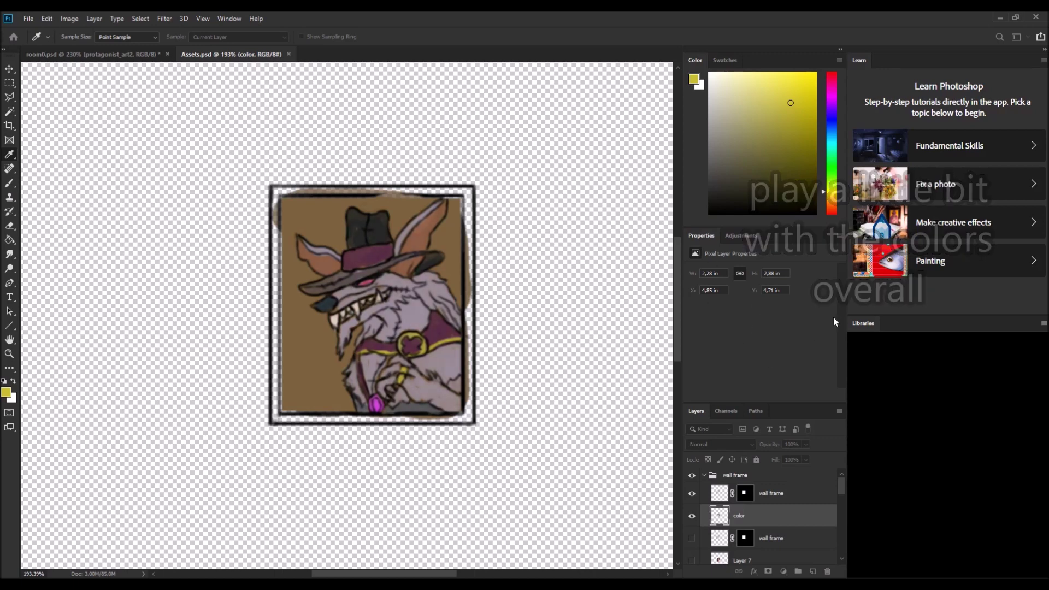
{"action": "key", "text": "b"}
{"action": "key", "text": "i"}
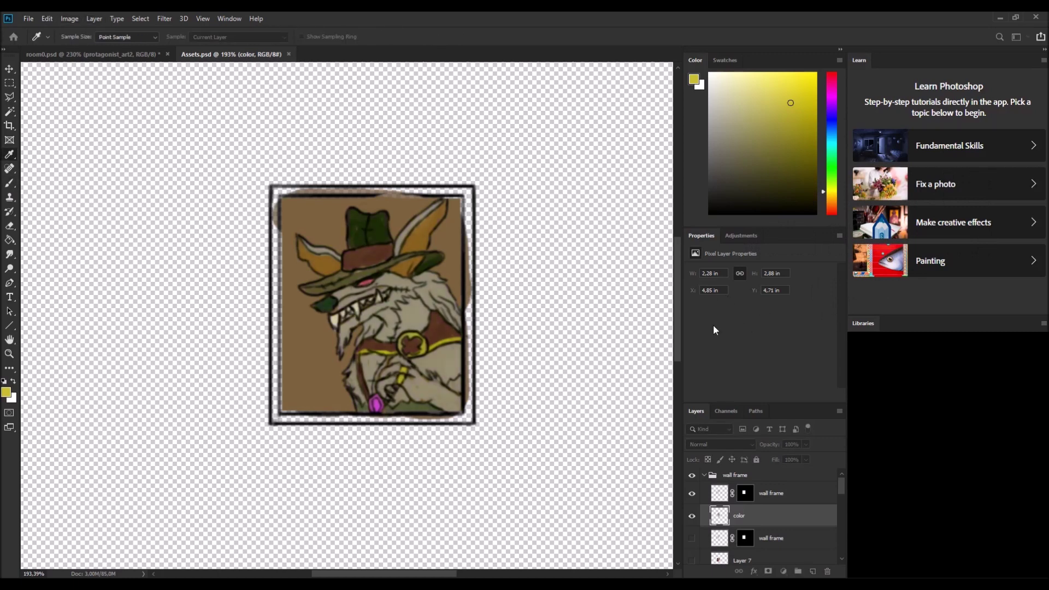
{"action": "key", "text": "ctrl+minus"}
{"action": "key", "text": "ctrl+minus"}
{"action": "key", "text": "ctrl+minus"}
{"action": "key", "text": "b"}
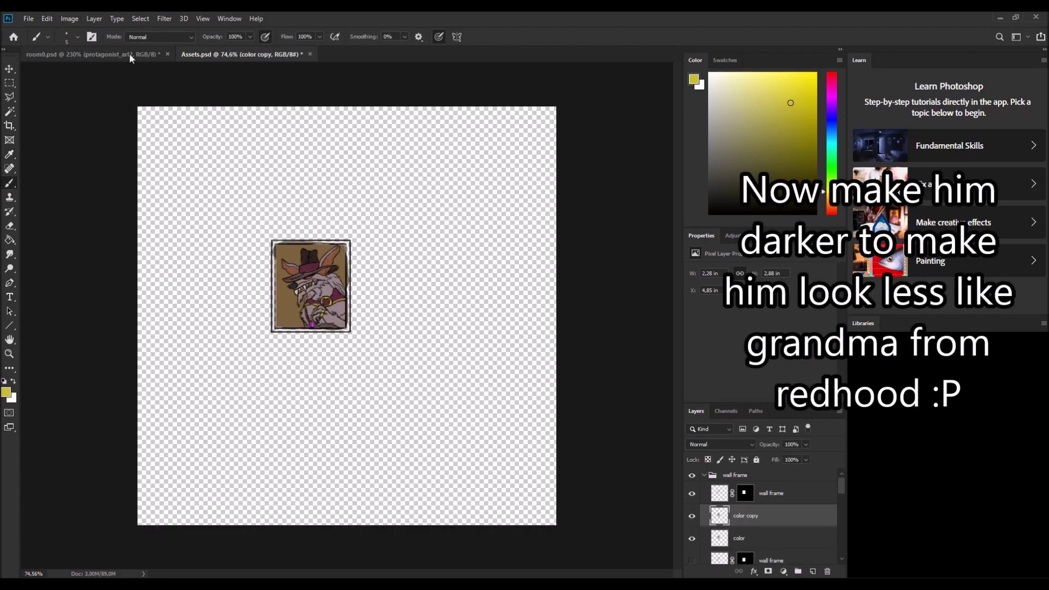
{"action": "left_click", "coordinate": [692, 538]}
{"action": "key", "text": "i"}
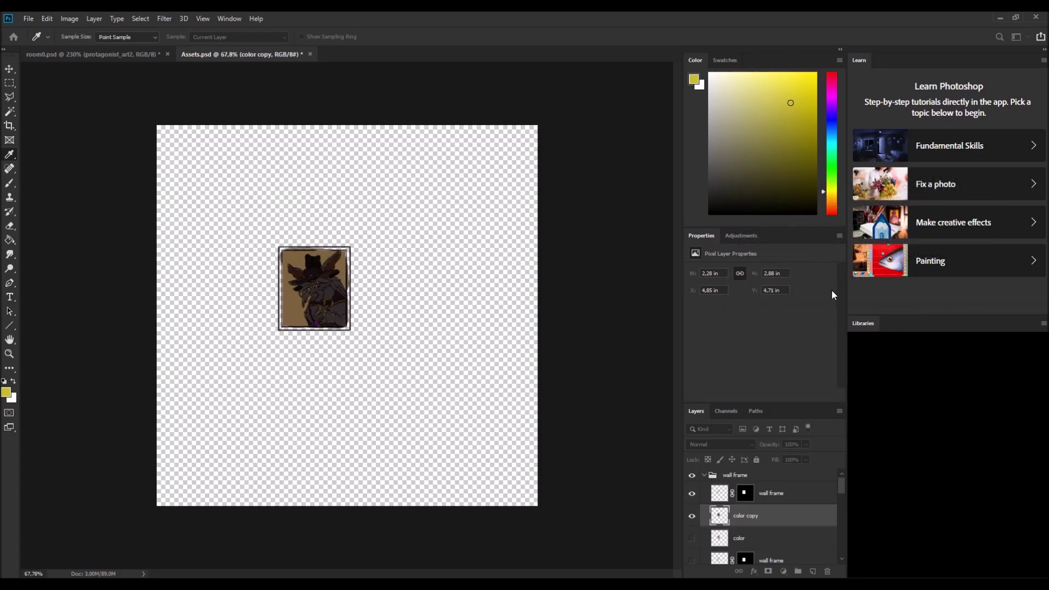
Step: Darken the character's colours and select its silhouette with the Magic Wand
{"action": "key", "text": "b"}
{"action": "key", "text": "i"}
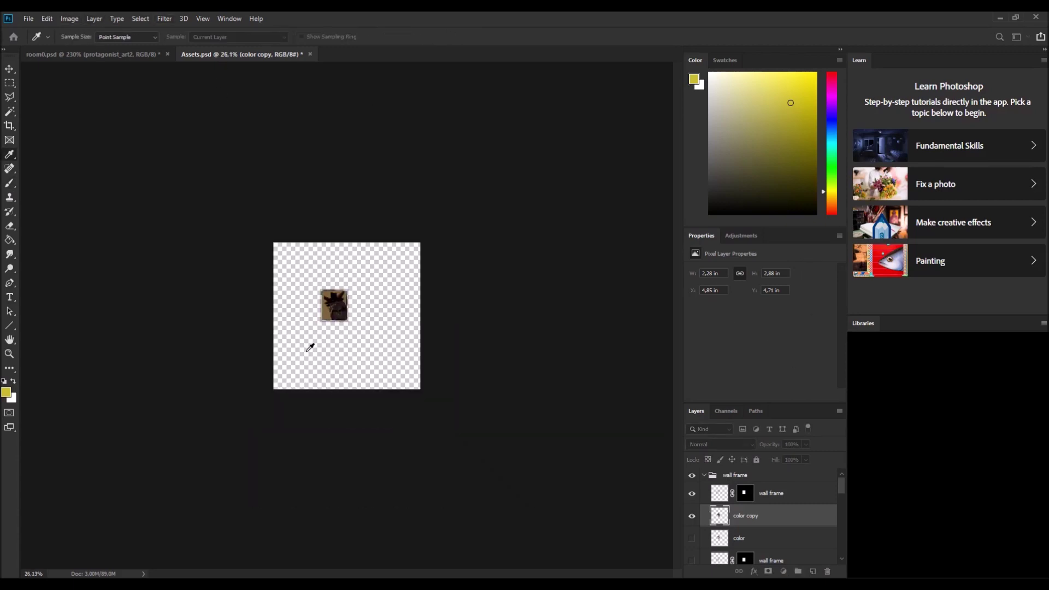
{"action": "scroll", "coordinate": [351, 308], "scroll_direction": "up", "scroll_amount": 5}
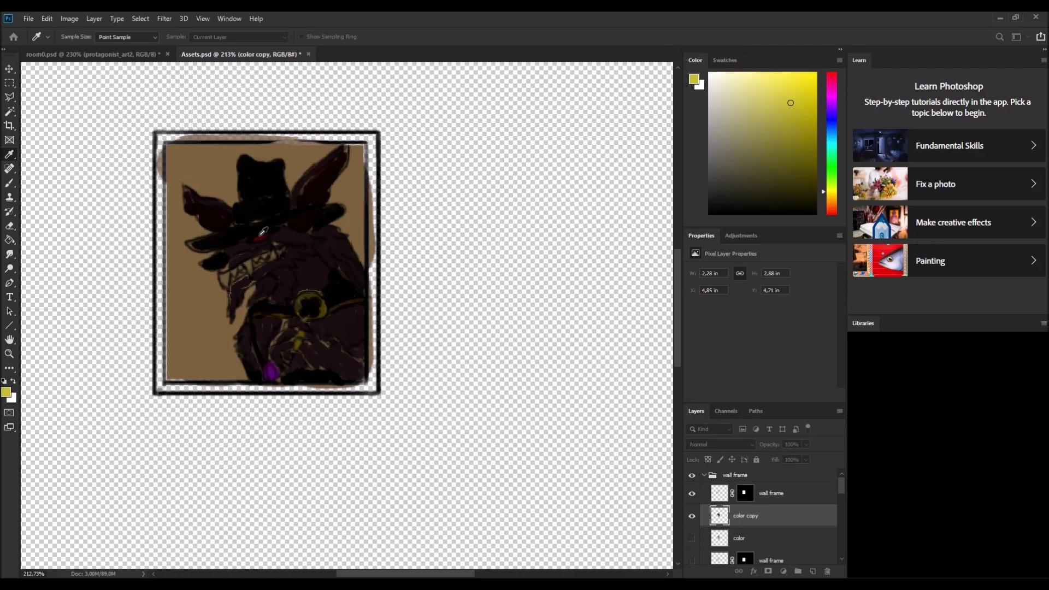
{"action": "scroll", "coordinate": [381, 296], "scroll_direction": "down", "scroll_amount": 3}
{"action": "key", "text": "b"}
{"action": "scroll", "coordinate": [460, 365], "scroll_direction": "up", "scroll_amount": 5}
{"action": "scroll", "coordinate": [461, 365], "scroll_direction": "down", "scroll_amount": 5}
{"action": "scroll", "coordinate": [350, 306], "scroll_direction": "up", "scroll_amount": 3}
{"action": "key", "text": "w"}
{"action": "left_click", "coordinate": [164, 102]}
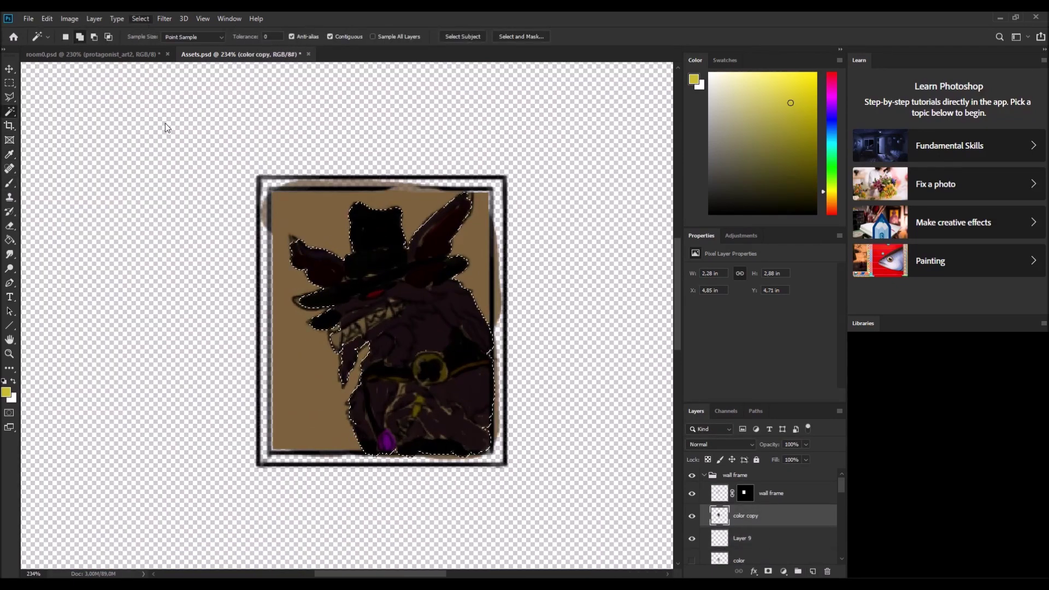
Step: On the new Layer 9, clear the selection and pick a dark blue-purple colour
{"action": "left_click", "coordinate": [765, 538]}
{"action": "key", "text": "b"}
{"action": "key", "text": "d"}
{"action": "key", "text": "ctrl+d"}
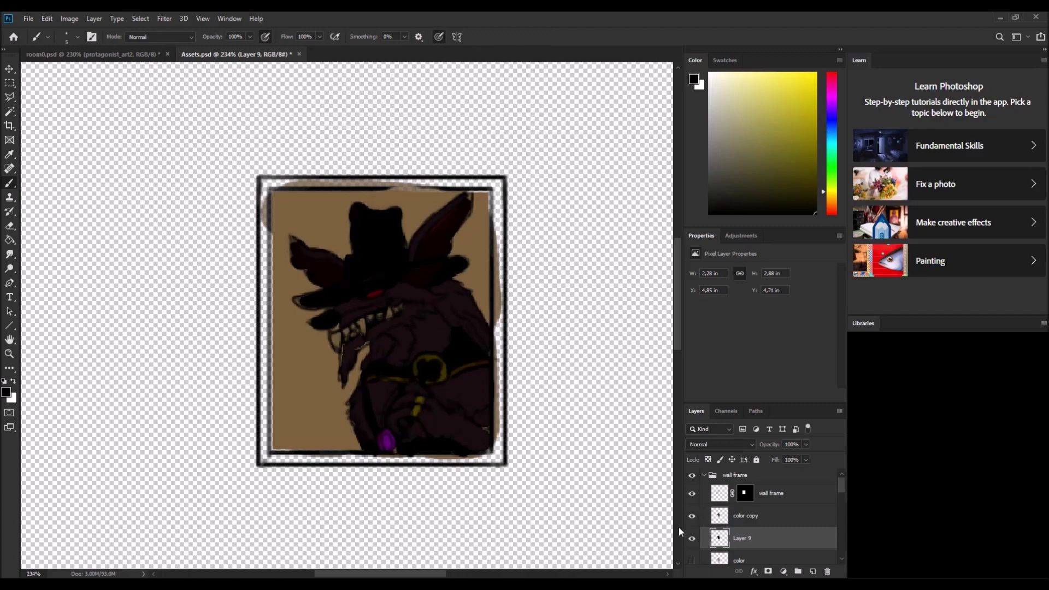
{"action": "scroll", "coordinate": [427, 335], "scroll_direction": "down", "scroll_amount": 3}
{"action": "key", "text": "i"}
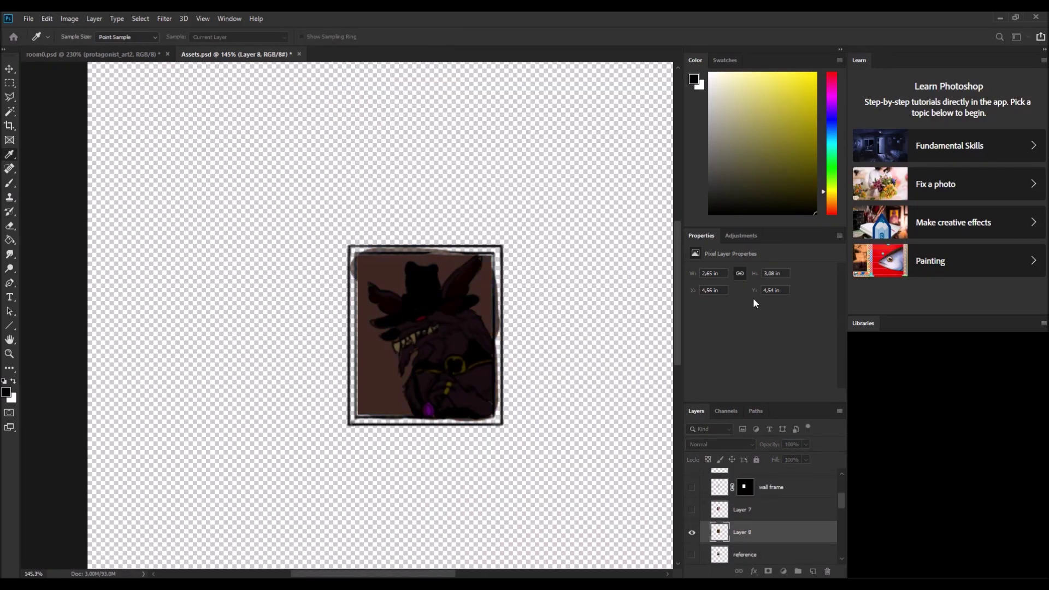
{"action": "key", "text": "b"}
{"action": "scroll", "coordinate": [445, 358], "scroll_direction": "down", "scroll_amount": 2}
{"action": "scroll", "coordinate": [437, 306], "scroll_direction": "up", "scroll_amount": 4}
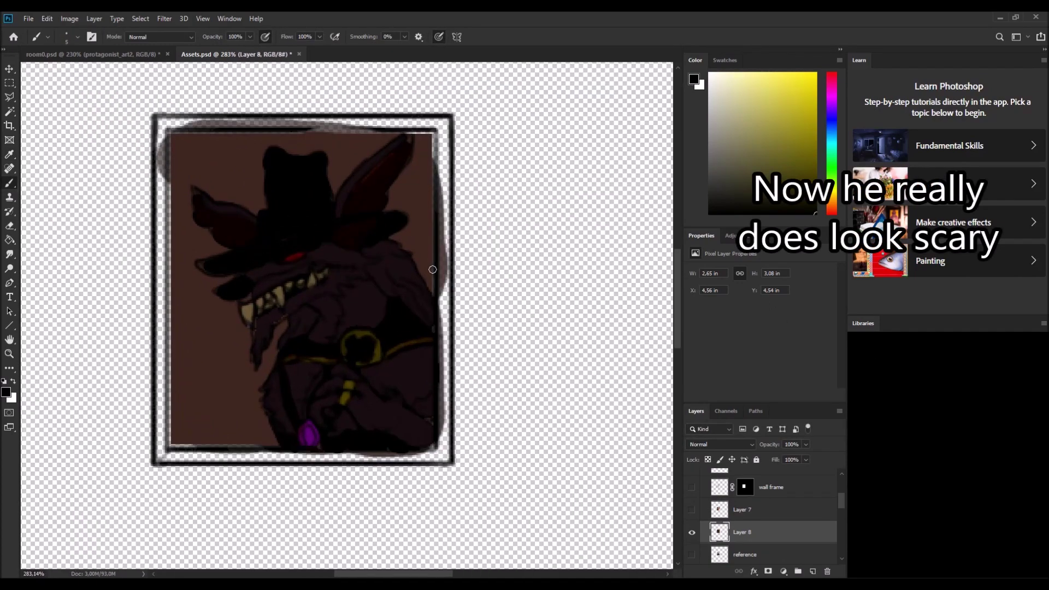
{"action": "left_click", "coordinate": [441, 288], "text": "alt"}
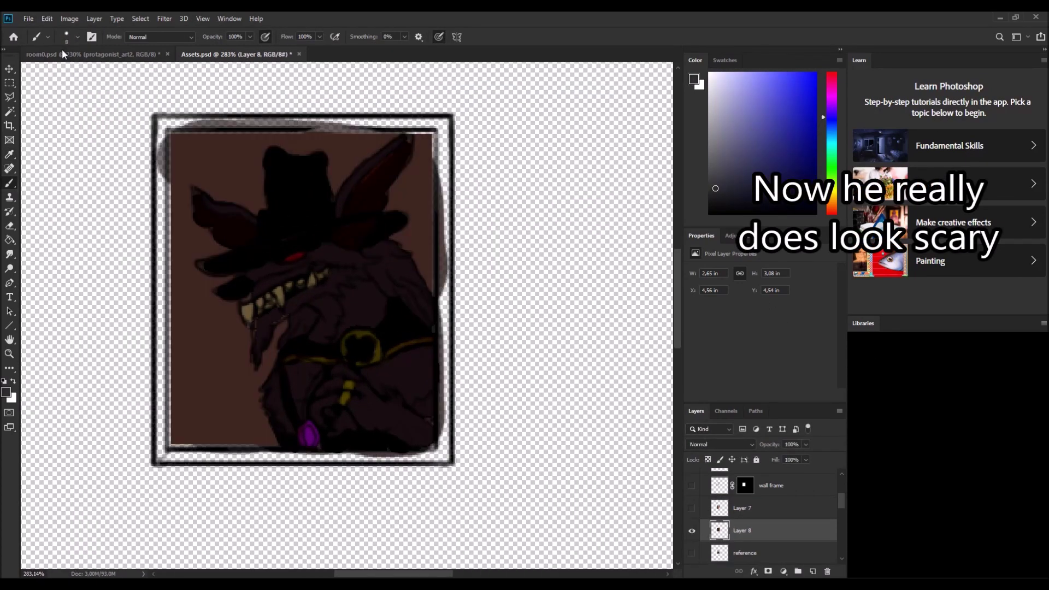
Step: Brush dark blue-purple along the frame's left, top, right and bottom edges
{"action": "left_click_drag", "start_coordinate": [159, 117], "coordinate": [161, 383]}
{"action": "mouse_move", "coordinate": [158, 116]}
{"action": "left_mouse_down"}
{"action": "mouse_move", "coordinate": [444, 117]}
{"action": "mouse_move", "coordinate": [449, 463]}
{"action": "left_mouse_up"}
{"action": "left_click_drag", "start_coordinate": [161, 350], "coordinate": [164, 464]}
{"action": "left_click_drag", "start_coordinate": [164, 460], "coordinate": [440, 461]}
{"action": "scroll", "coordinate": [385, 132], "scroll_direction": "up", "scroll_amount": 5}
{"action": "left_click", "coordinate": [743, 495]}
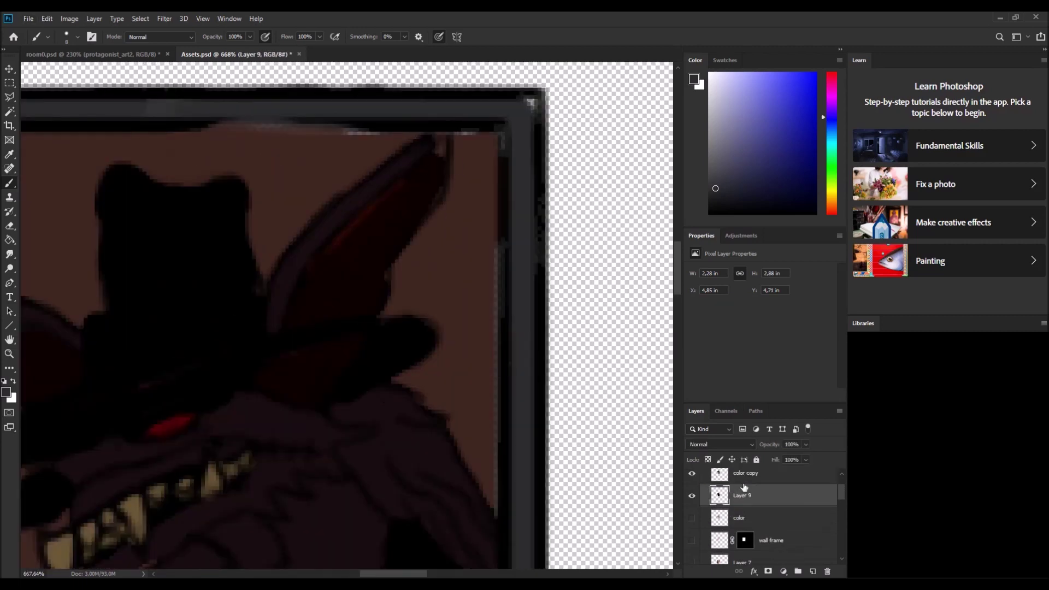
Step: On background Layer 8, marquee-select the area around the portrait and copy it
{"action": "key", "text": "alt+bracketleft"}
{"action": "key", "text": "alt+bracketleft"}
{"action": "key", "text": "alt+bracketleft"}
{"action": "key", "text": "ctrl+0"}
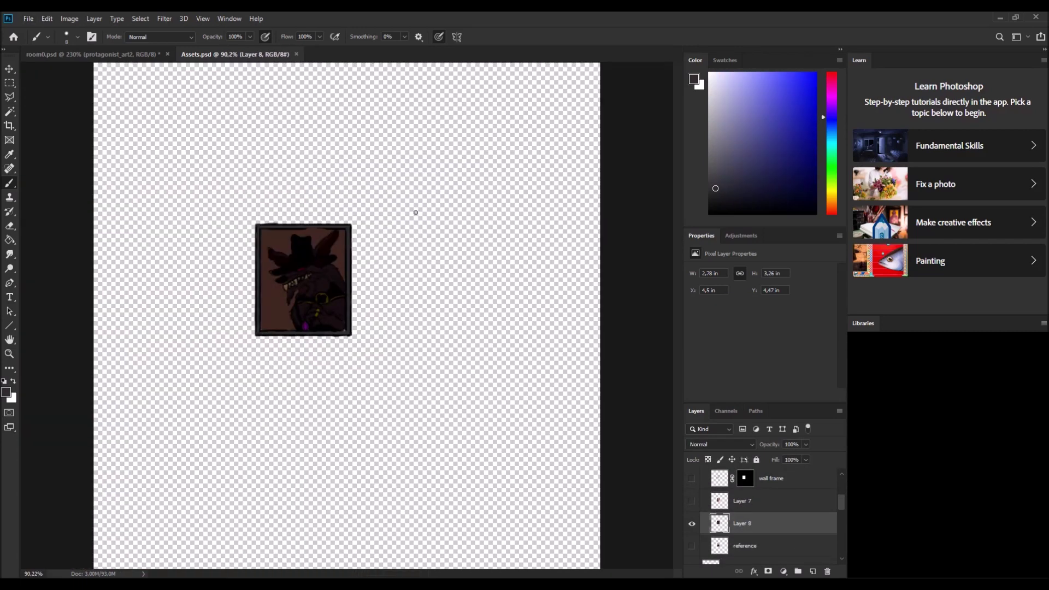
{"action": "key", "text": "m"}
{"action": "left_click_drag", "start_coordinate": [235, 204], "coordinate": [382, 363]}
{"action": "key", "text": "ctrl+c"}
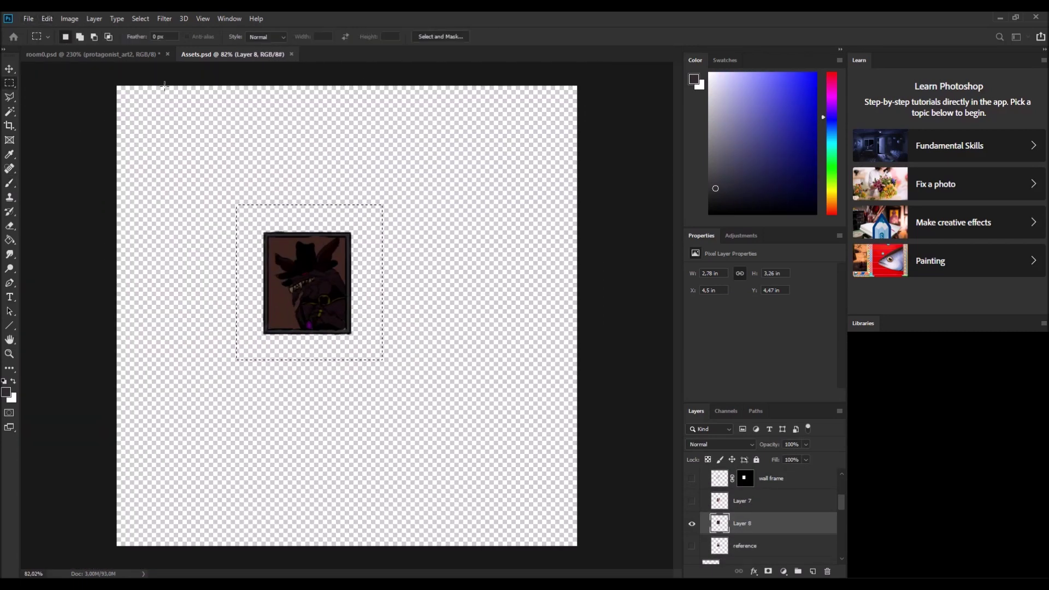
Step: Paste the portrait into the room scene and tilt it slightly on the wall
{"action": "key", "text": "ctrl+n"}
{"action": "key", "text": "Return"}
{"action": "key", "text": "ctrl+v"}
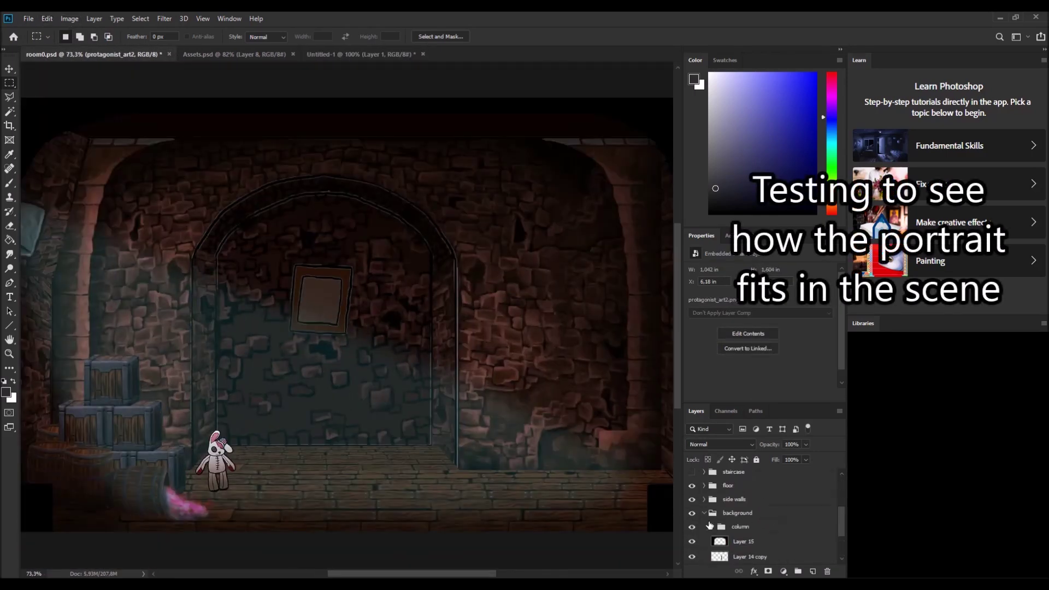
{"action": "key", "text": "ctrl+v"}
{"action": "key", "text": "ctrl+t"}
{"action": "left_click_drag", "start_coordinate": [377, 230], "coordinate": [383, 243]}
{"action": "key", "text": "Return"}
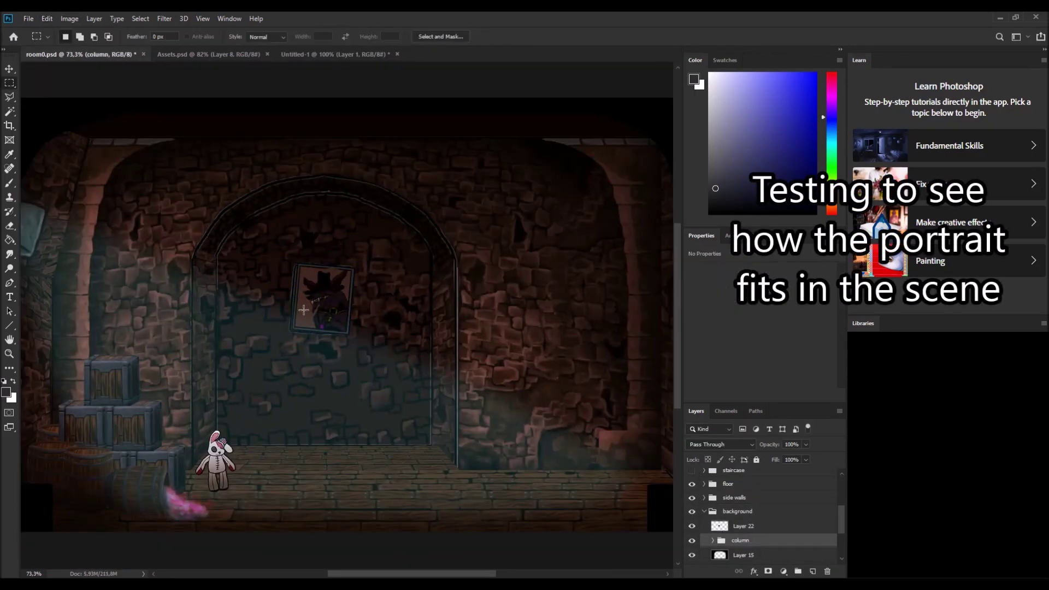
{"action": "scroll", "coordinate": [310, 296], "scroll_direction": "up", "scroll_amount": 5}
{"action": "key", "text": "ctrl+t"}
{"action": "key", "text": "Return"}
{"action": "key", "text": "ctrl+0"}
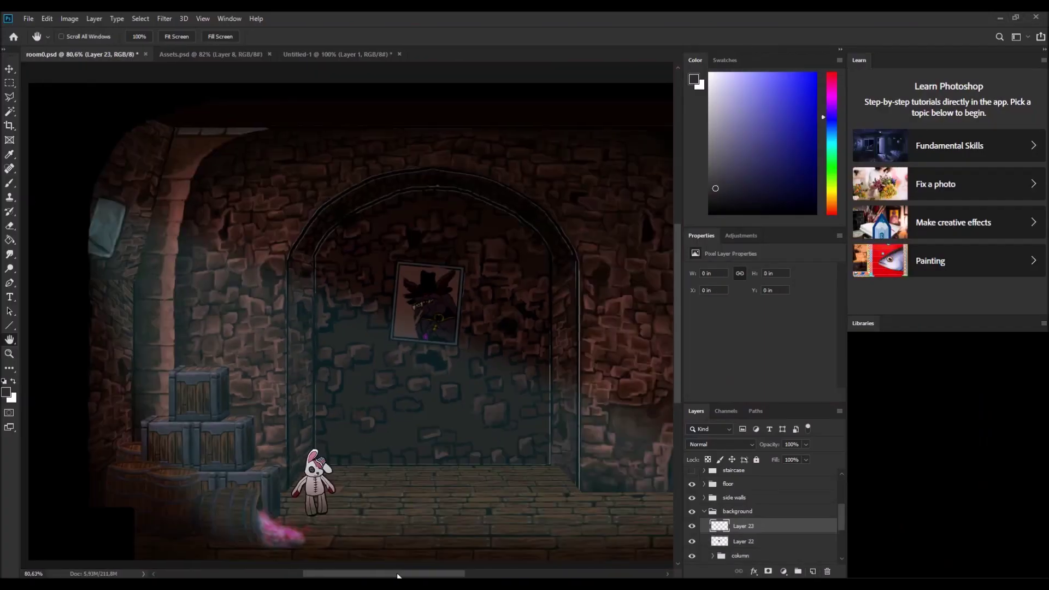
Step: Outline a shadow wedge over the arch and floor with the Polygonal Lasso
{"action": "left_click", "coordinate": [532, 358]}
{"action": "left_click", "coordinate": [533, 254]}
{"action": "left_click", "coordinate": [514, 210]}
{"action": "left_click", "coordinate": [393, 172]}
{"action": "left_click", "coordinate": [323, 191]}
{"action": "left_click", "coordinate": [278, 246]}
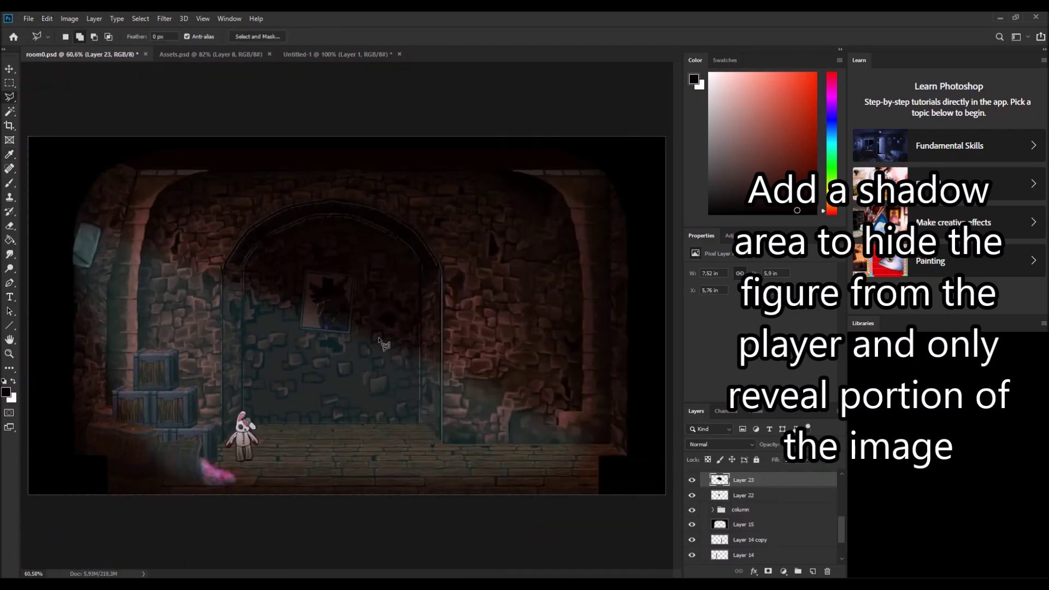
Step: Make the portrait's Layer 22 active and switch to the Eyedropper
{"action": "left_click", "coordinate": [762, 496]}
{"action": "key", "text": "i"}
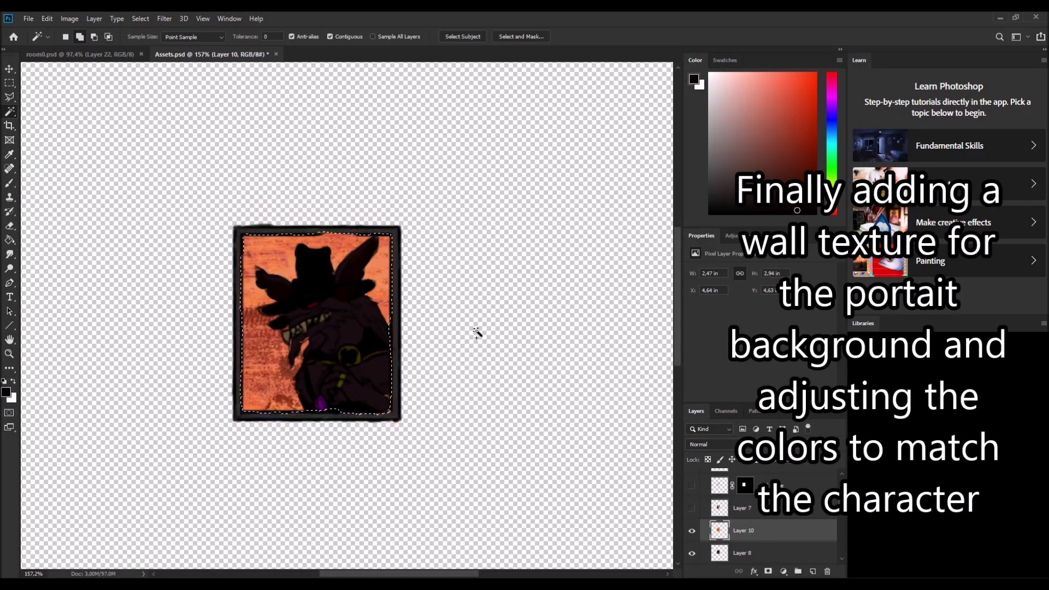
Step: Check the portrait while switching between the wall frame layer and background Layer 8
{"action": "scroll", "coordinate": [710, 446], "scroll_direction": "down", "scroll_amount": 13}
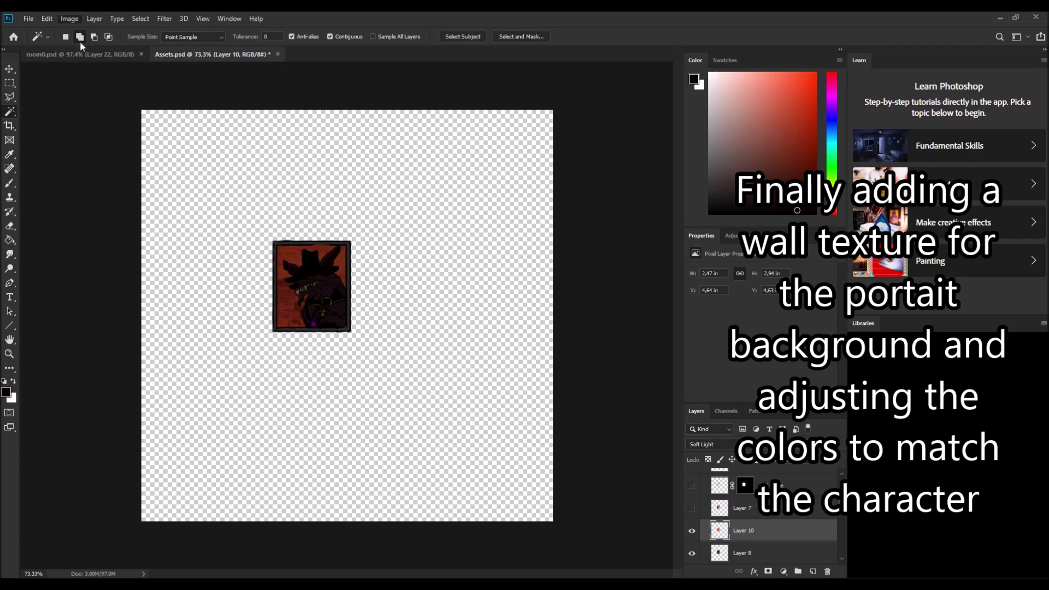
{"action": "key", "text": "i"}
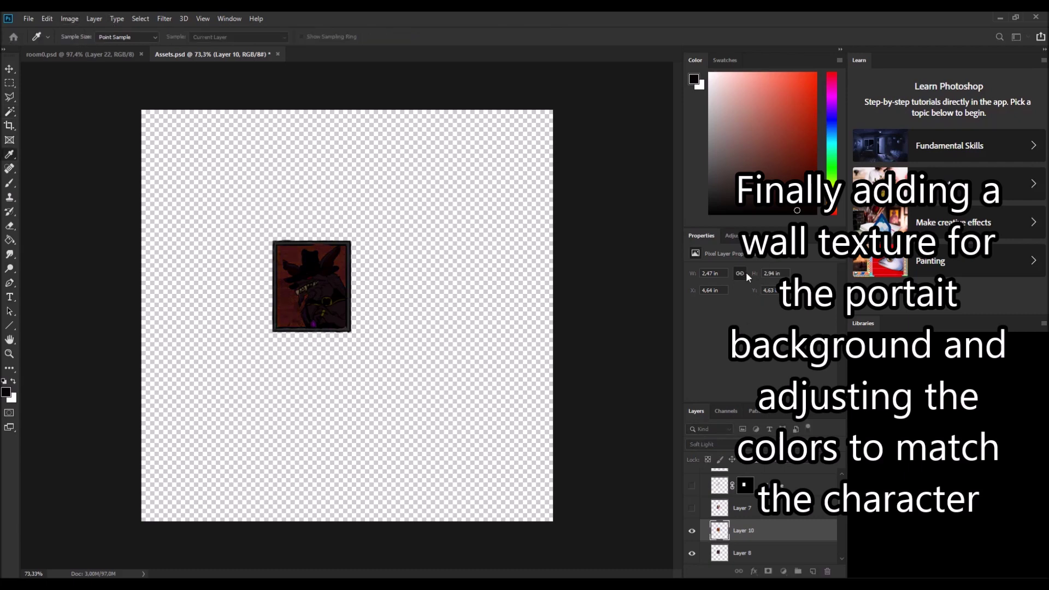
{"action": "key", "text": "w"}
{"action": "scroll", "coordinate": [354, 257], "scroll_direction": "down", "scroll_amount": 1}
{"action": "scroll", "coordinate": [354, 257], "scroll_direction": "up", "scroll_amount": 5}
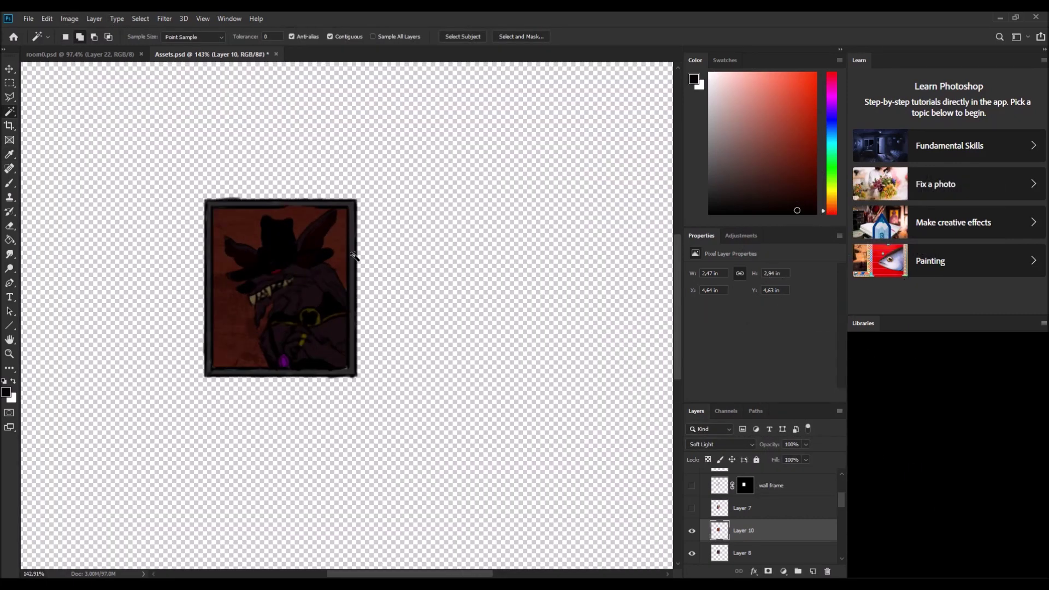
{"action": "scroll", "coordinate": [208, 222], "scroll_direction": "up", "scroll_amount": 2}
{"action": "scroll", "coordinate": [756, 504], "scroll_direction": "up", "scroll_amount": 3}
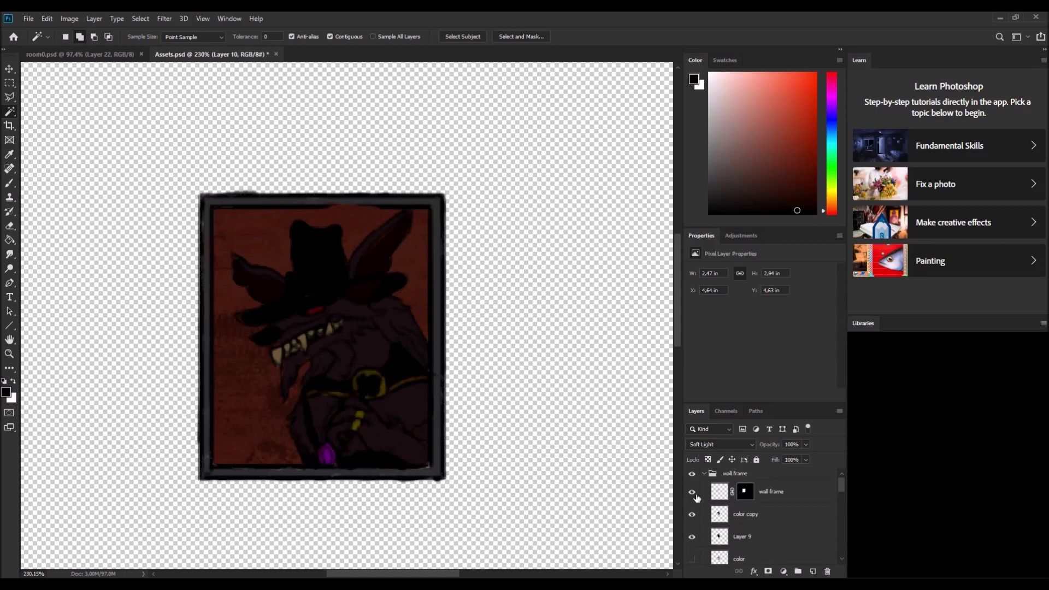
{"action": "left_click", "coordinate": [776, 493]}
{"action": "key", "text": "b"}
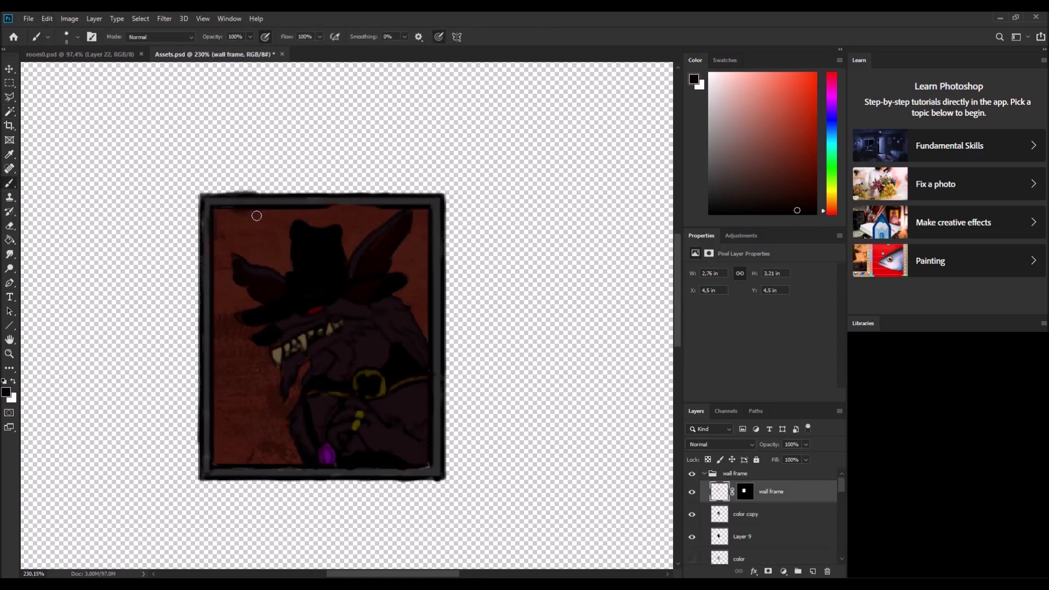
{"action": "scroll", "coordinate": [765, 514], "scroll_direction": "down", "scroll_amount": 3}
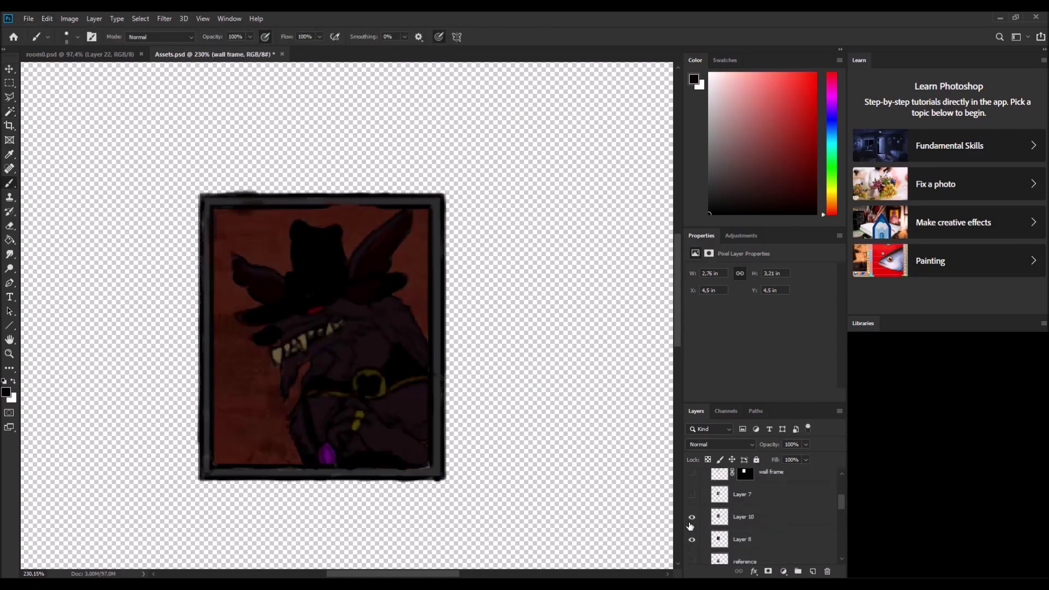
{"action": "left_click", "coordinate": [776, 494]}
Step: Move the wall frame layer above Layer 11 and load its mask as a selection
{"action": "scroll", "coordinate": [284, 246], "scroll_direction": "up", "scroll_amount": 3}
{"action": "key", "text": "w"}
{"action": "scroll", "coordinate": [284, 246], "scroll_direction": "down", "scroll_amount": 1}
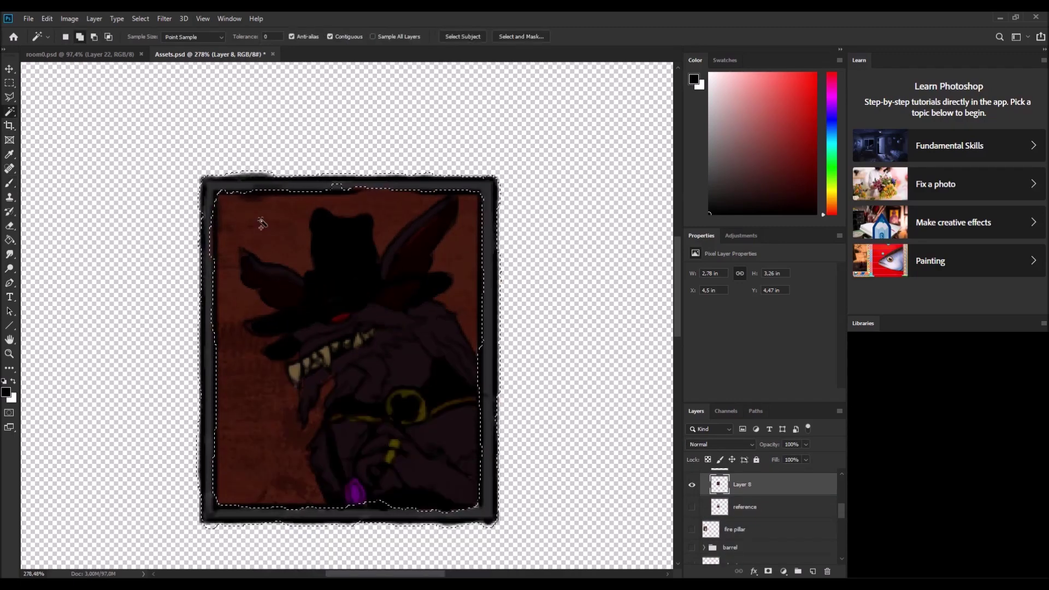
{"action": "left_click_drag", "start_coordinate": [765, 501], "coordinate": [765, 479]}
{"action": "left_click", "coordinate": [745, 479]}
{"action": "left_click", "coordinate": [719, 479], "text": "ctrl"}
{"action": "key", "text": "ctrl+e"}
{"action": "key", "text": "b"}
{"action": "key", "text": "x"}
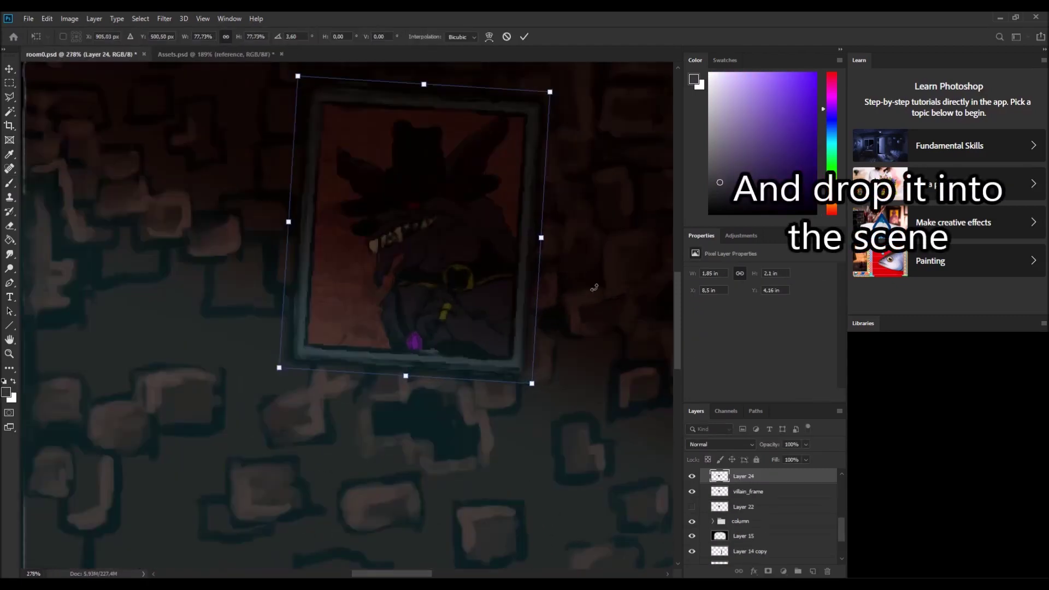
Step: Commit the portrait's placement and merge it into the villain_frame layer
{"action": "key", "text": "Return"}
{"action": "key", "text": "ctrl+e"}
{"action": "key", "text": "alt+bracketleft"}
{"action": "key", "text": "ctrl+0"}
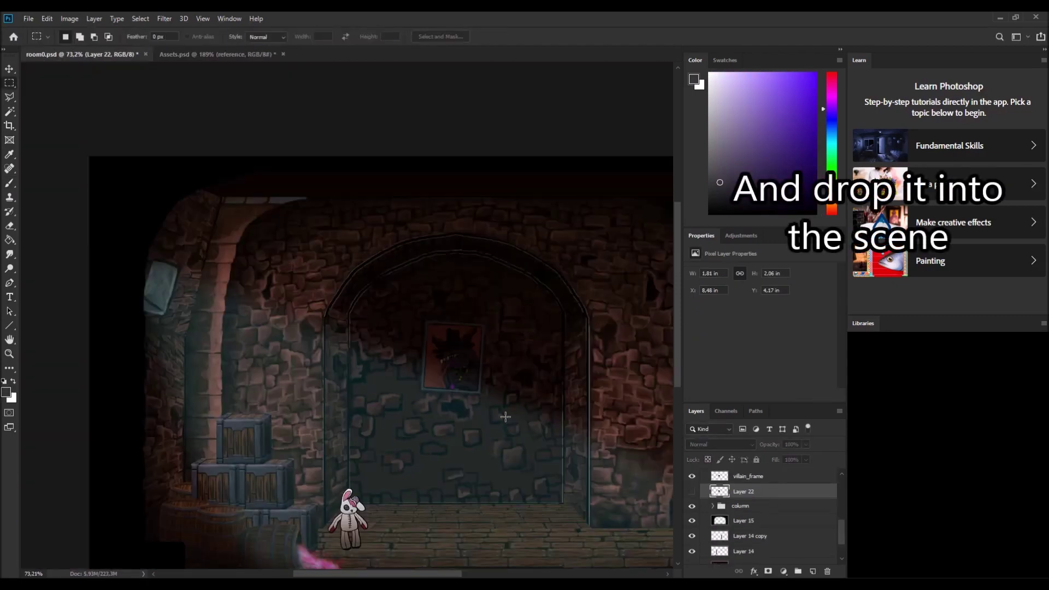
{"action": "key", "text": "alt+bracketright"}
Step: Zoom in to inspect the shadow over the hung portrait, then make Layer 23 active
{"action": "key", "text": "i"}
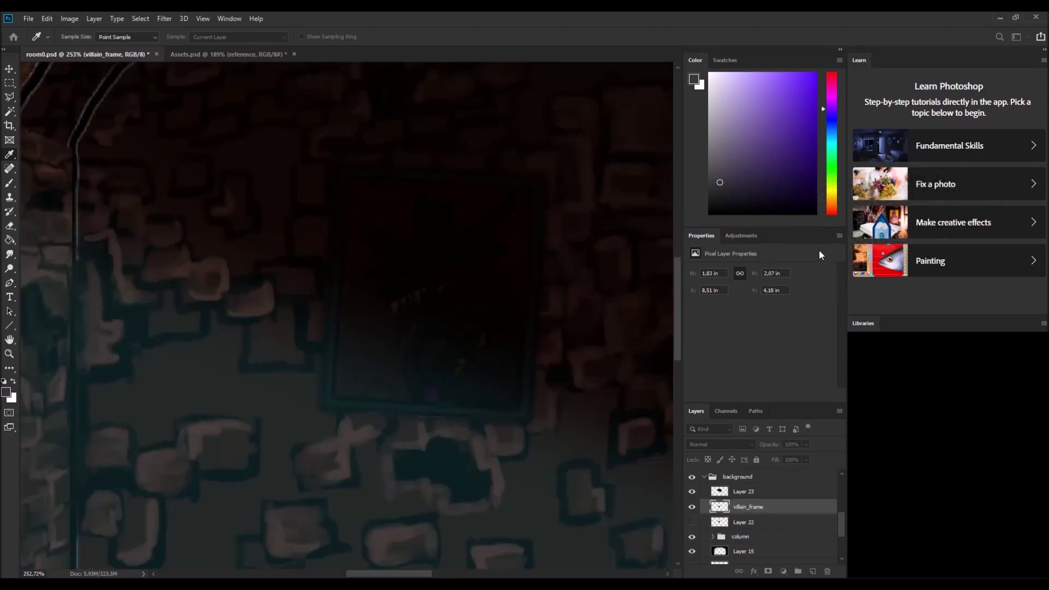
{"action": "scroll", "coordinate": [526, 269], "scroll_direction": "down", "scroll_amount": 5}
{"action": "key", "text": "m"}
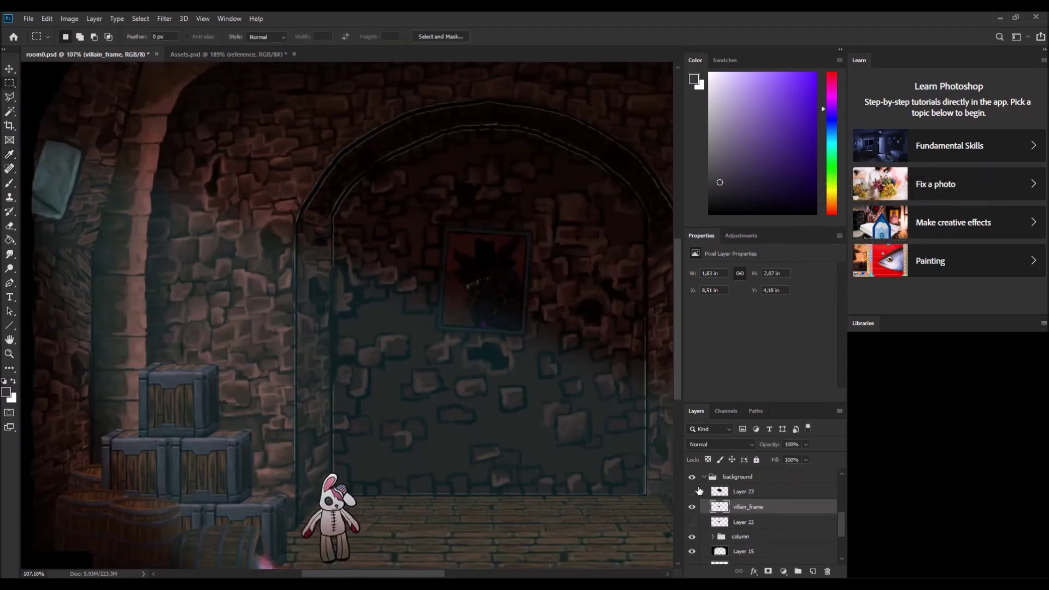
{"action": "scroll", "coordinate": [514, 246], "scroll_direction": "up", "scroll_amount": 3}
{"action": "key", "text": "i"}
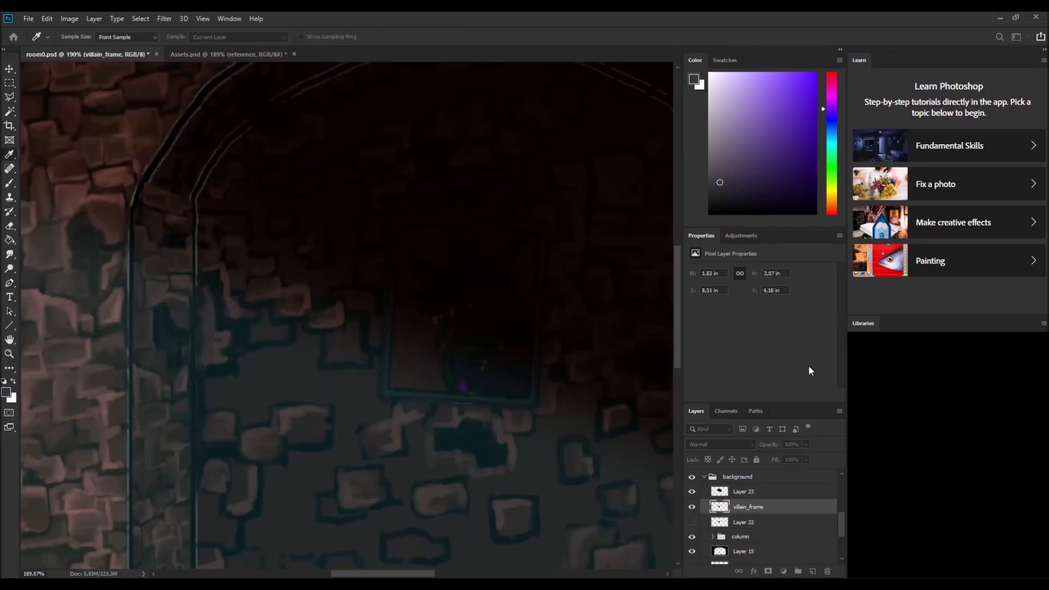
{"action": "key", "text": "ctrl+0"}
{"action": "key", "text": "m"}
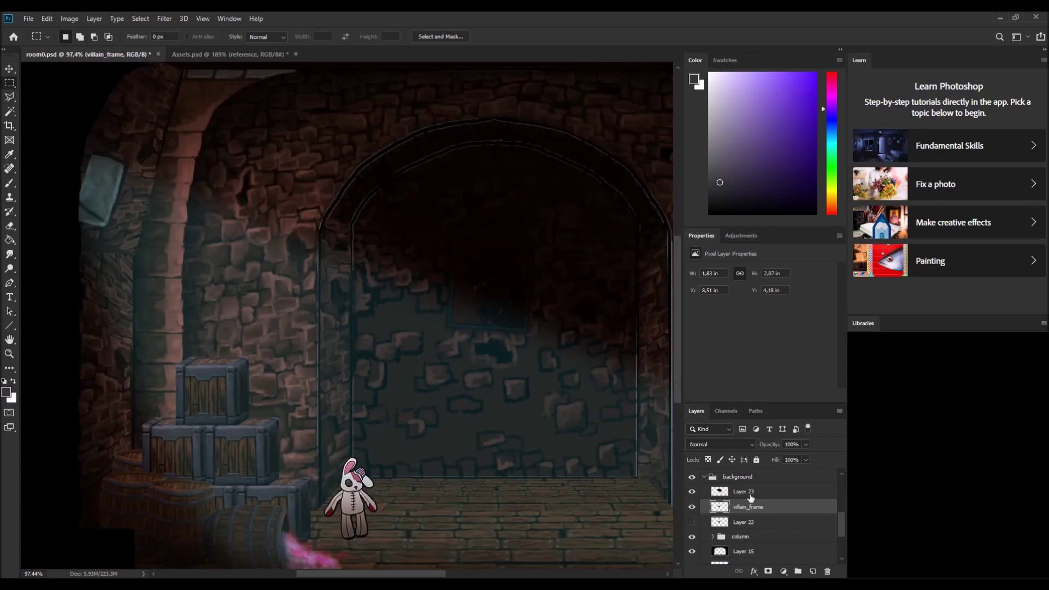
{"action": "left_click", "coordinate": [744, 491]}
{"action": "scroll", "coordinate": [392, 329], "scroll_direction": "up", "scroll_amount": 2}
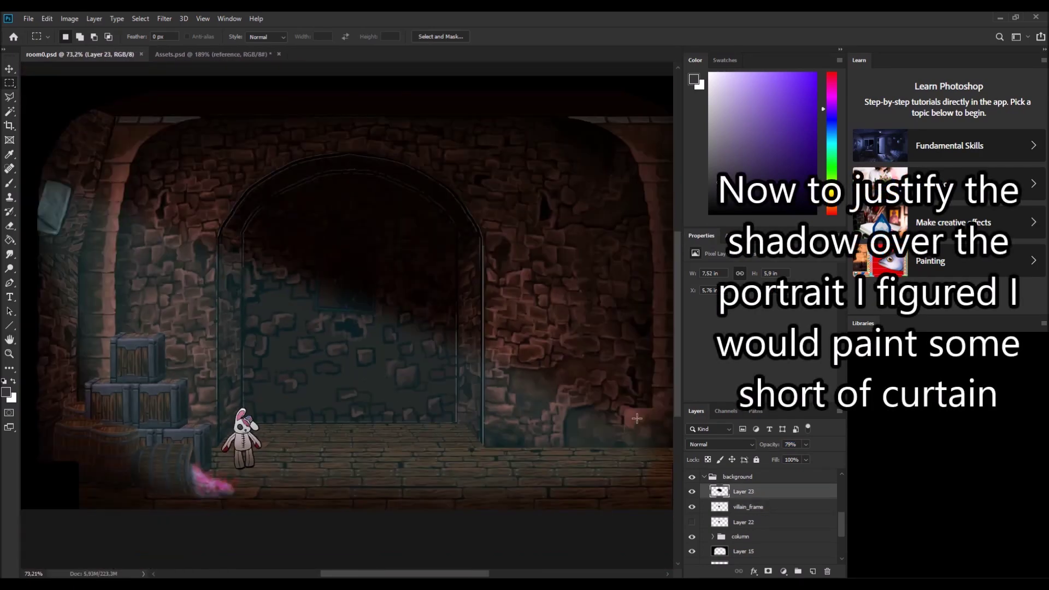
Step: Bring up room0_v2.psd showing the draped mauve curtain over the dungeon arch
{"action": "left_click", "coordinate": [813, 571]}
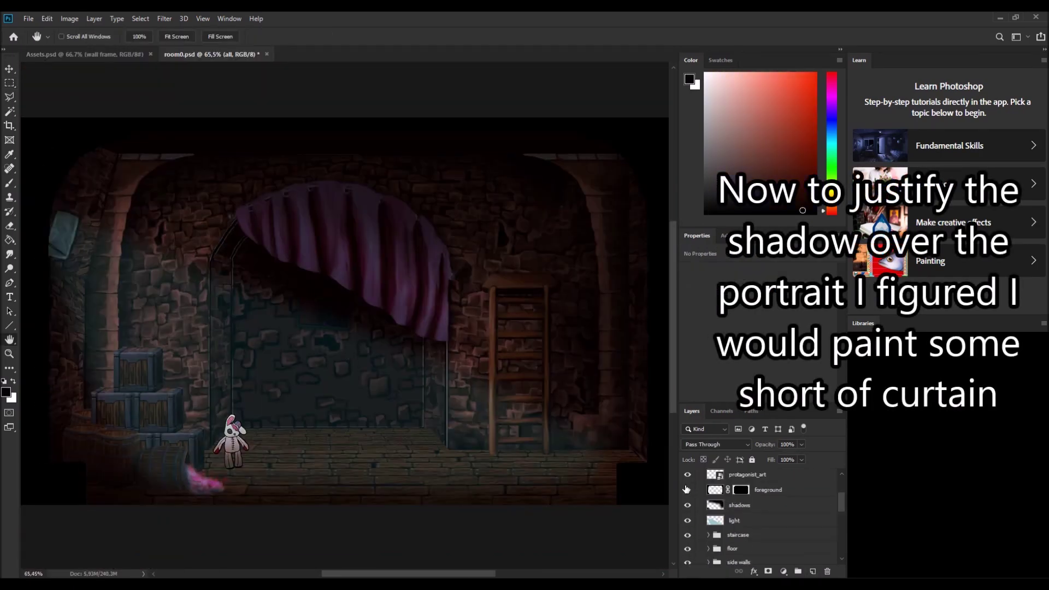
{"action": "scroll", "coordinate": [688, 486], "scroll_direction": "up", "scroll_amount": 2}
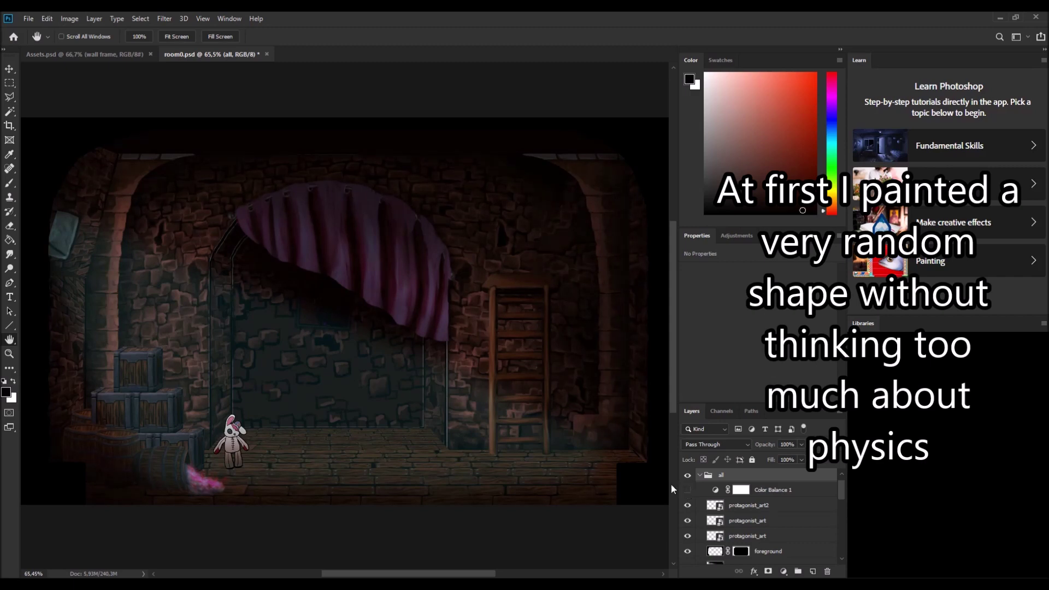
{"action": "scroll", "coordinate": [515, 442], "scroll_direction": "down", "scroll_amount": 5}
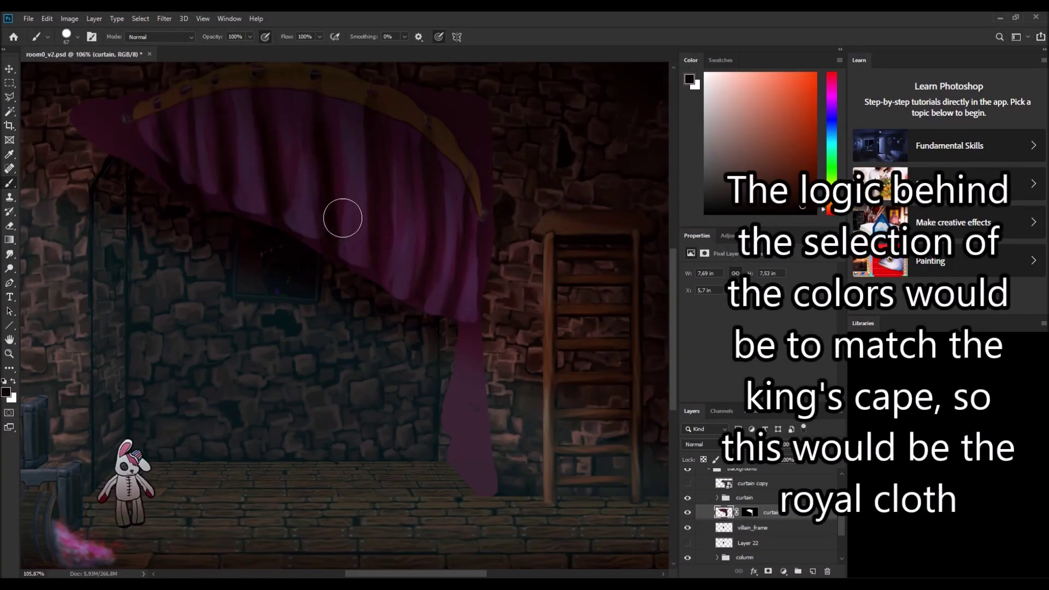
Step: Hide the striped curtain group and cover the dark stripes with flat sampled maroon
{"action": "left_click", "coordinate": [687, 498]}
{"action": "left_click", "coordinate": [688, 498]}
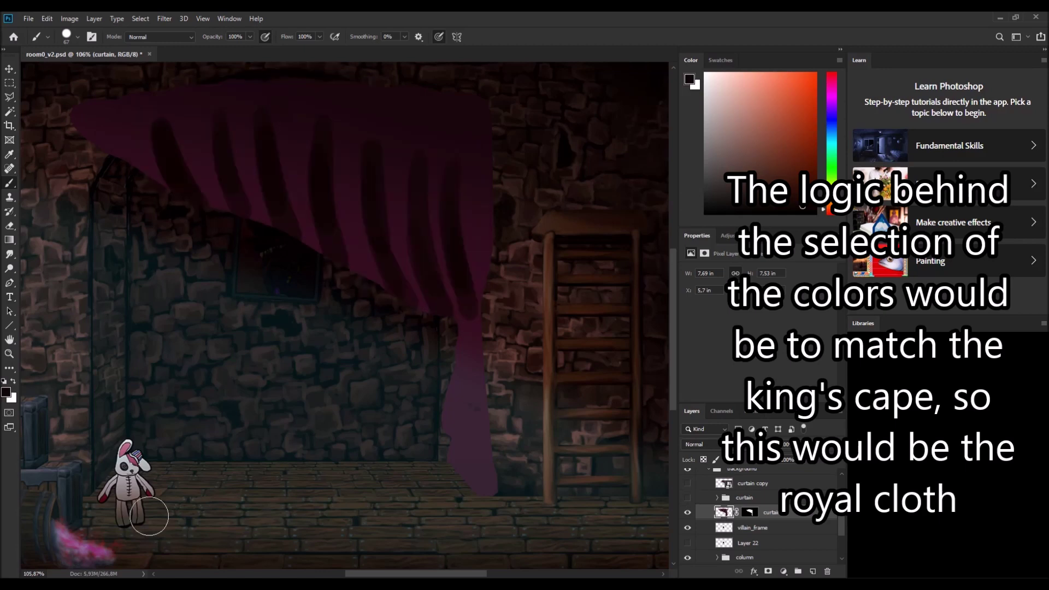
{"action": "left_click", "coordinate": [150, 145], "text": "alt"}
{"action": "left_click_drag", "start_coordinate": [204, 123], "coordinate": [465, 246]}
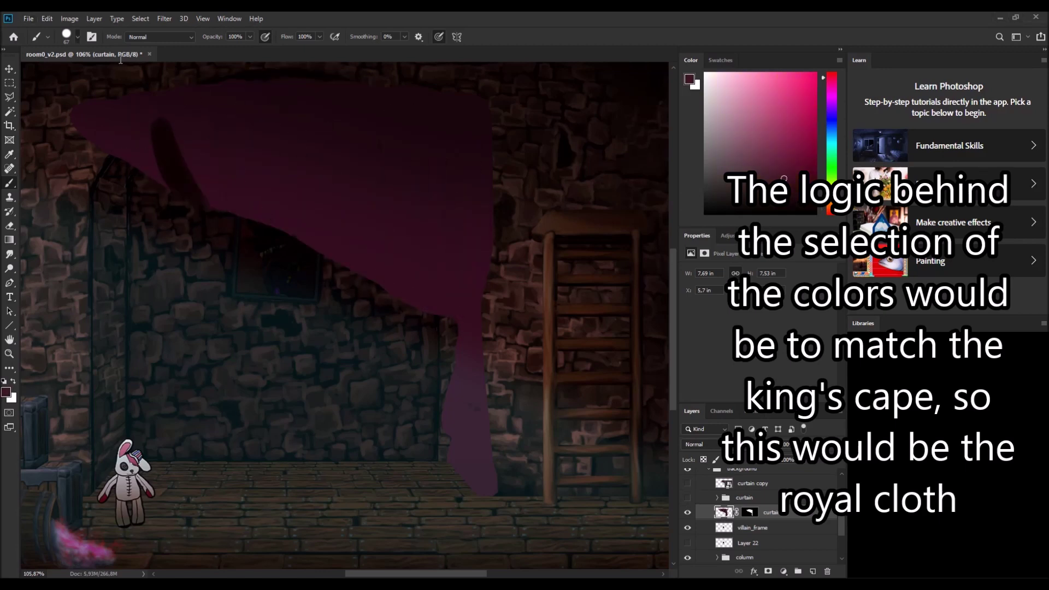
Step: Paint black diagonal fold stripes, then soften them with resampled maroon
{"action": "key", "text": "d"}
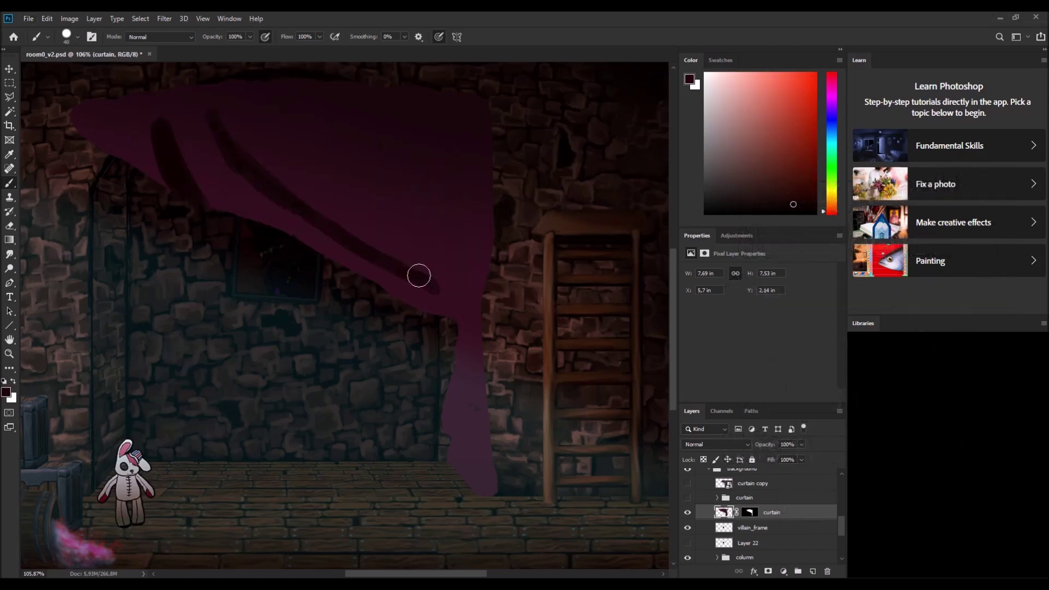
{"action": "left_click_drag", "start_coordinate": [239, 143], "coordinate": [470, 296]}
{"action": "left_click", "coordinate": [255, 204], "text": "alt"}
{"action": "mouse_move", "coordinate": [255, 204]}
{"action": "left_mouse_down"}
{"action": "mouse_move", "coordinate": [213, 194]}
{"action": "mouse_move", "coordinate": [409, 265]}
{"action": "left_mouse_up"}
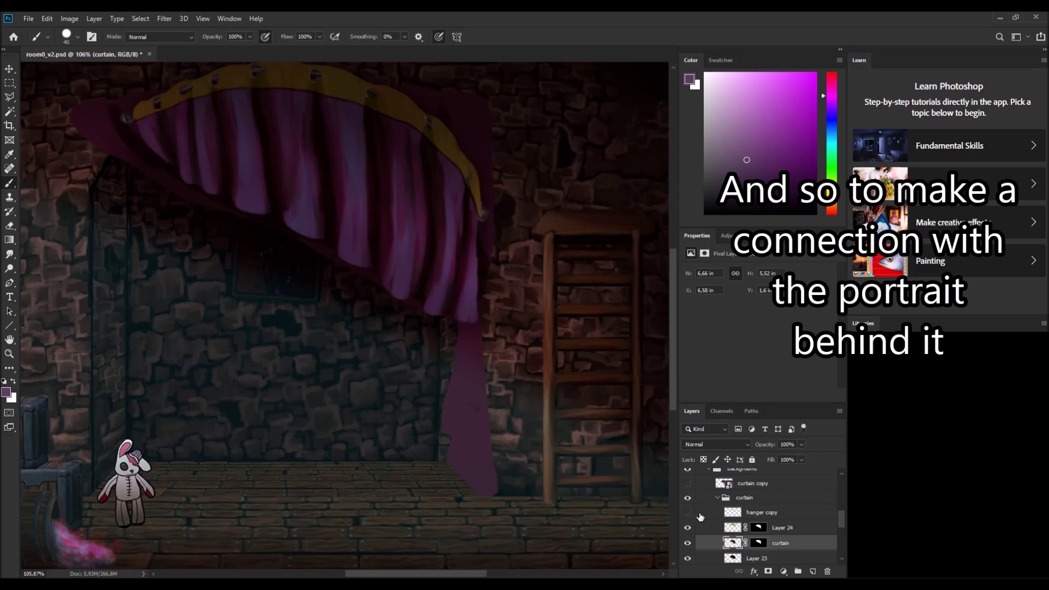
Step: Paint lighter diagonal streaks along the folds and lighten the curtain's right hanging edge
{"action": "left_click_drag", "start_coordinate": [133, 114], "coordinate": [383, 285]}
{"action": "left_click_drag", "start_coordinate": [181, 96], "coordinate": [415, 274]}
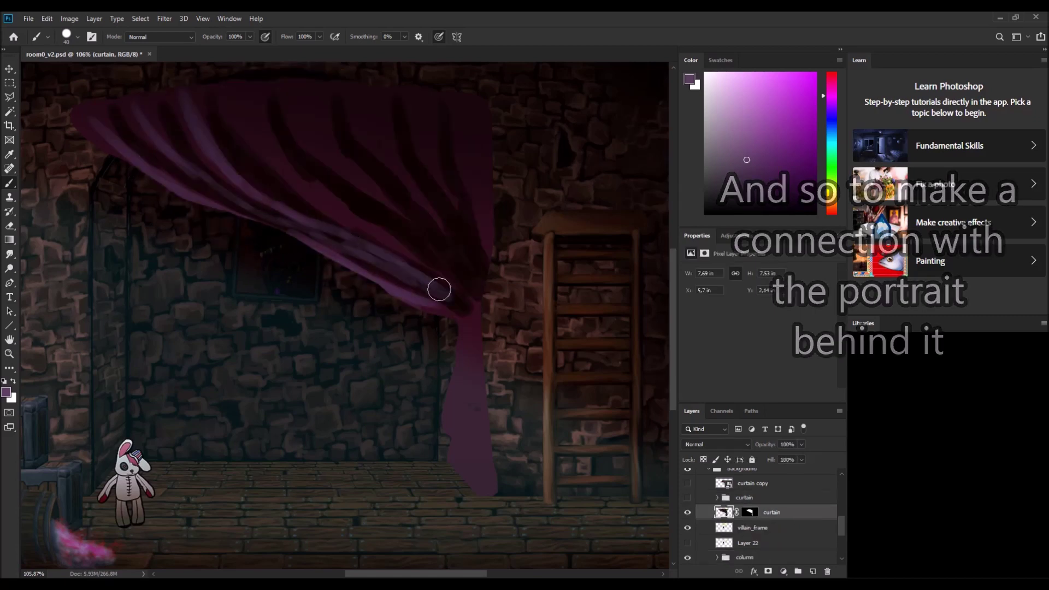
{"action": "left_click_drag", "start_coordinate": [230, 90], "coordinate": [459, 290]}
{"action": "mouse_move", "coordinate": [287, 93]}
{"action": "left_mouse_down"}
{"action": "mouse_move", "coordinate": [397, 207]}
{"action": "mouse_move", "coordinate": [464, 308]}
{"action": "left_mouse_up"}
{"action": "left_click_drag", "start_coordinate": [395, 215], "coordinate": [478, 311]}
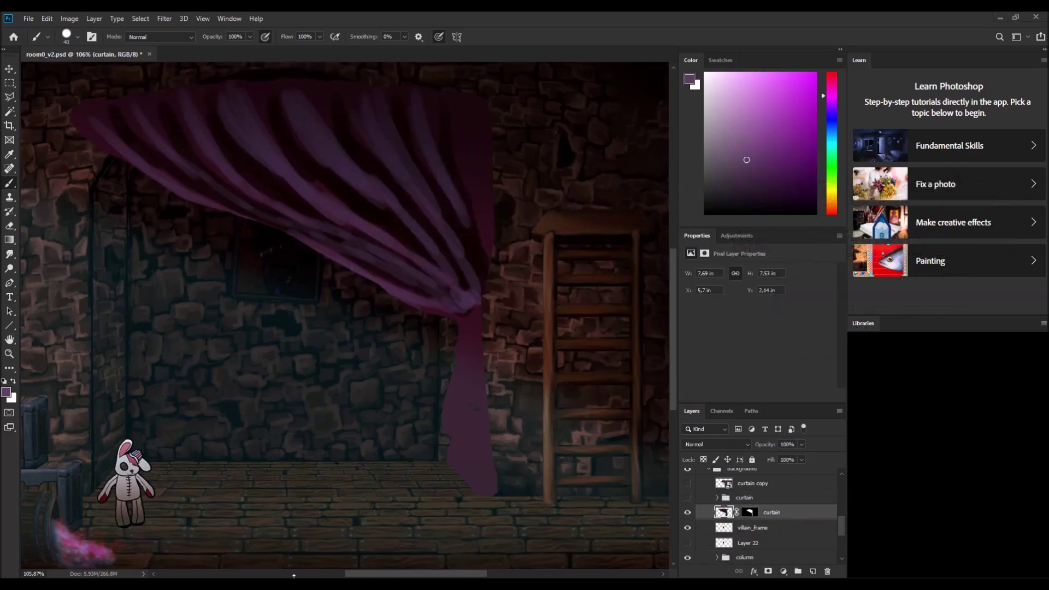
{"action": "left_click_drag", "start_coordinate": [472, 118], "coordinate": [453, 423]}
{"action": "left_click_drag", "start_coordinate": [470, 334], "coordinate": [462, 437]}
Step: Darken the bottom of the hanging curtain with a deeper purple
{"action": "left_click", "coordinate": [456, 458], "text": "alt"}
{"action": "key", "text": "ctrl+z"}
{"action": "key", "text": "ctrl+z"}
{"action": "left_click_drag", "start_coordinate": [487, 486], "coordinate": [484, 450]}
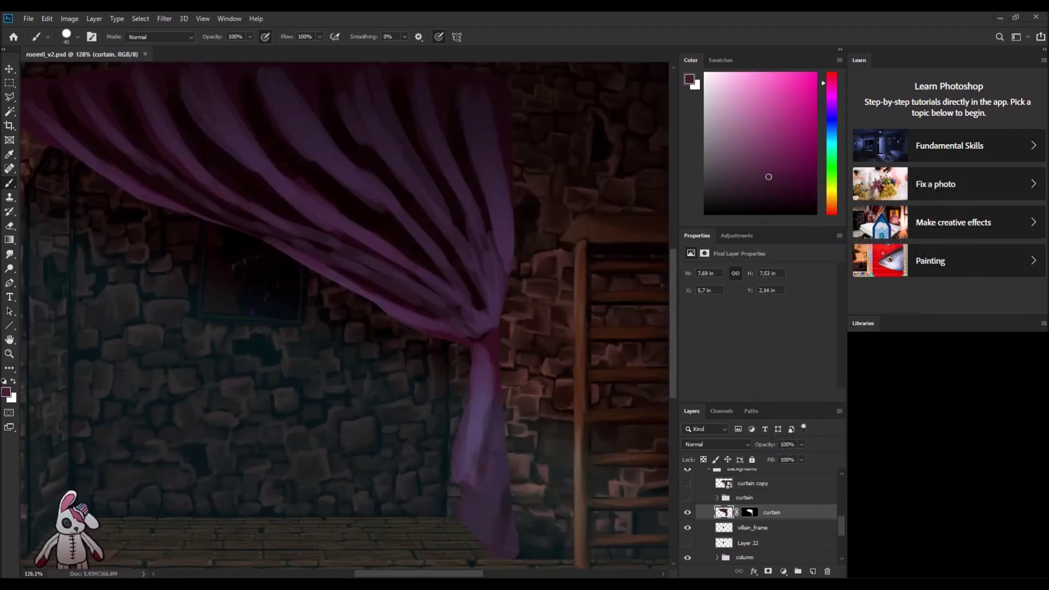
Step: Paint a small gold tie at the curtain's gather and lighten nearby stripes with sampled purple
{"action": "left_click", "coordinate": [419, 91], "text": "alt"}
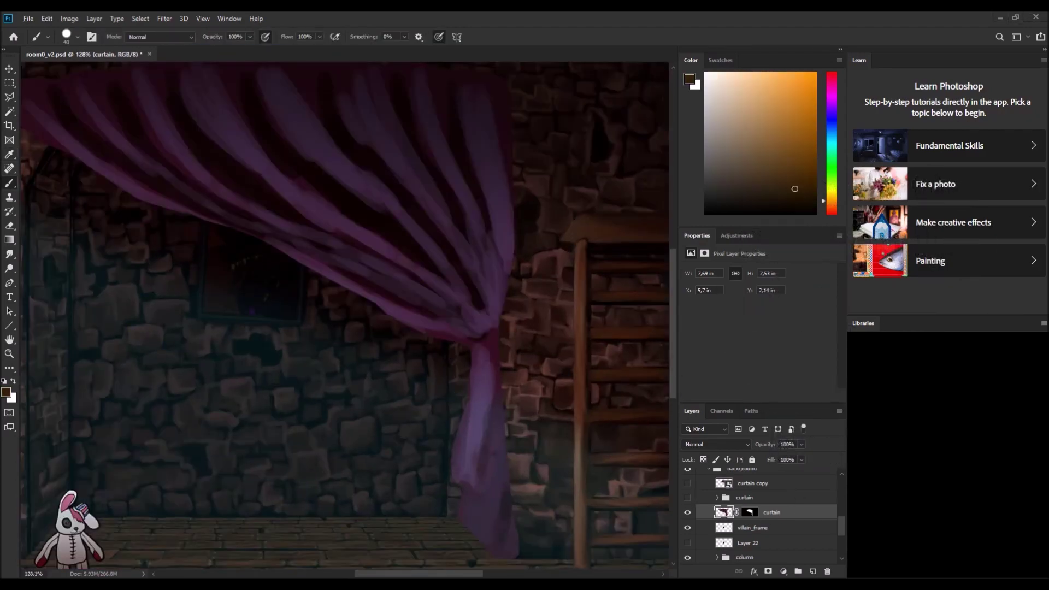
{"action": "left_click_drag", "start_coordinate": [500, 324], "coordinate": [481, 347]}
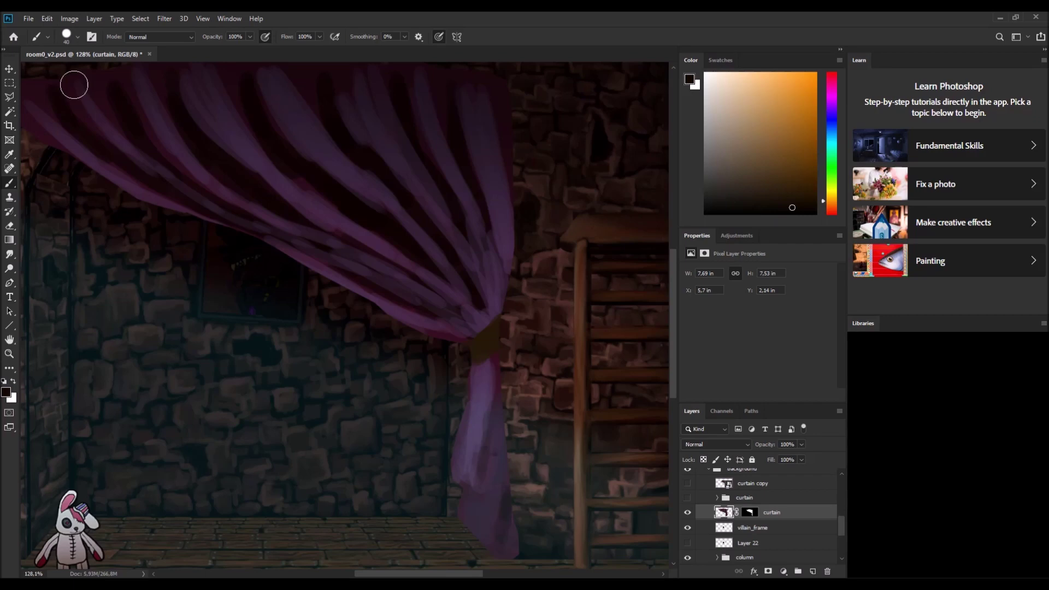
{"action": "left_click", "coordinate": [488, 353], "text": "alt"}
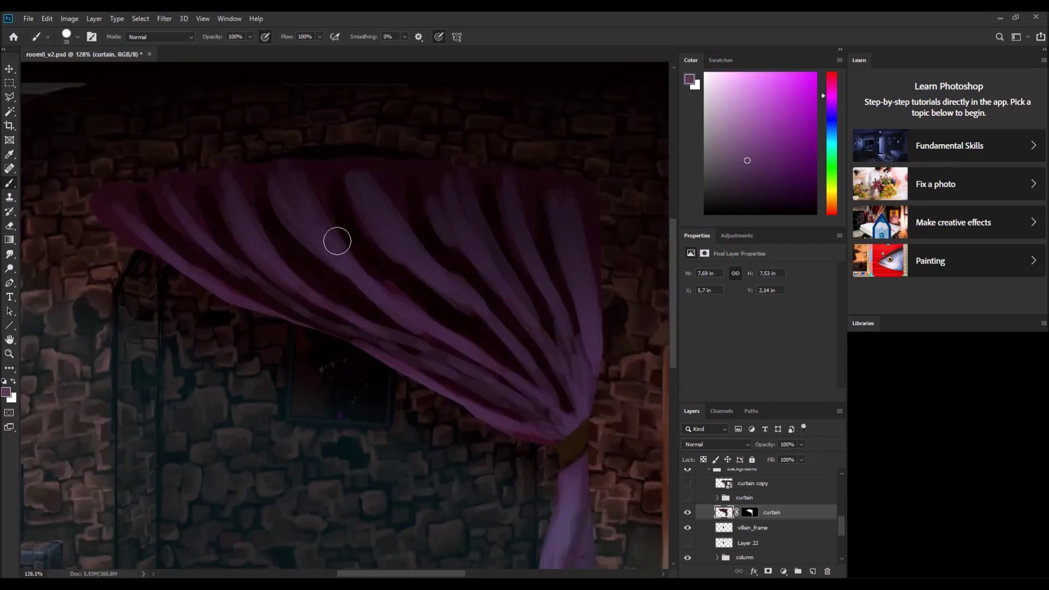
{"action": "left_click_drag", "start_coordinate": [337, 241], "coordinate": [447, 281]}
{"action": "left_click", "coordinate": [311, 150], "text": "alt"}
{"action": "left_click_drag", "start_coordinate": [252, 208], "coordinate": [156, 180]}
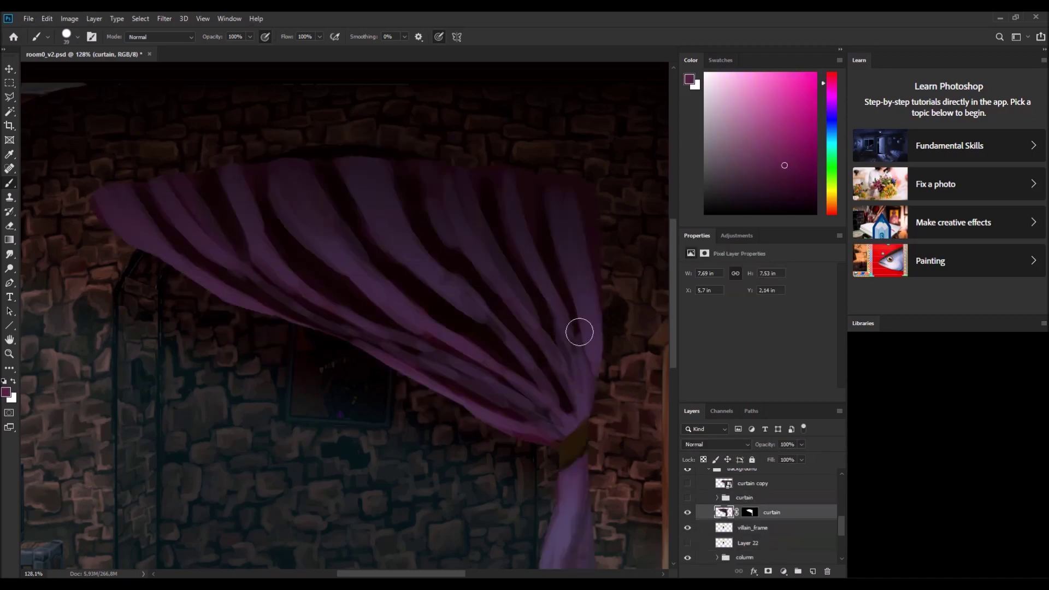
Step: Sample lighter purples, dark maroon and pinkish purple from the curtain folds
{"action": "left_click", "coordinate": [547, 249], "text": "alt"}
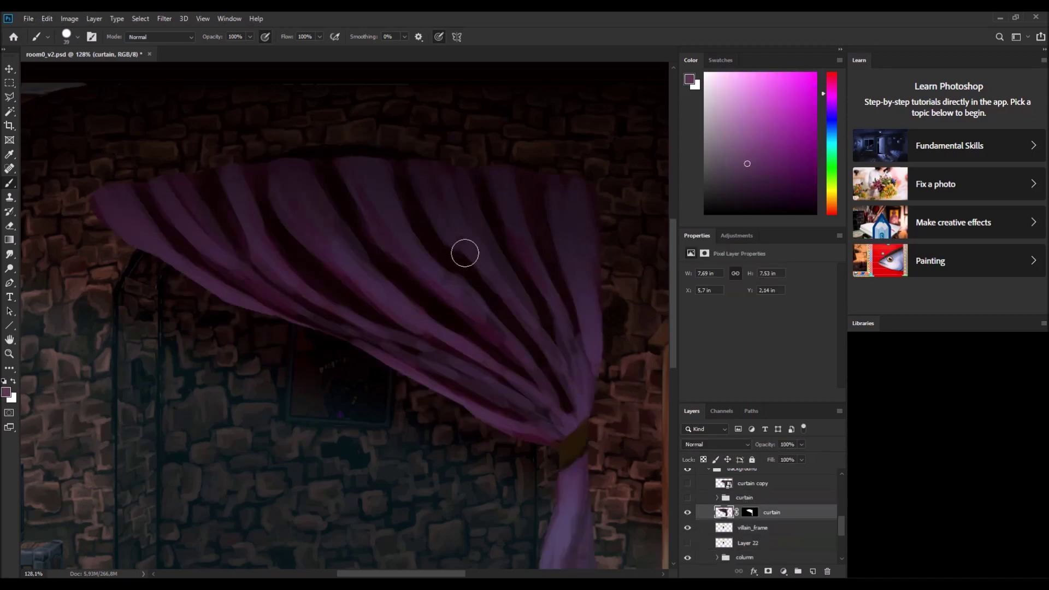
{"action": "left_click", "coordinate": [300, 305], "text": "alt"}
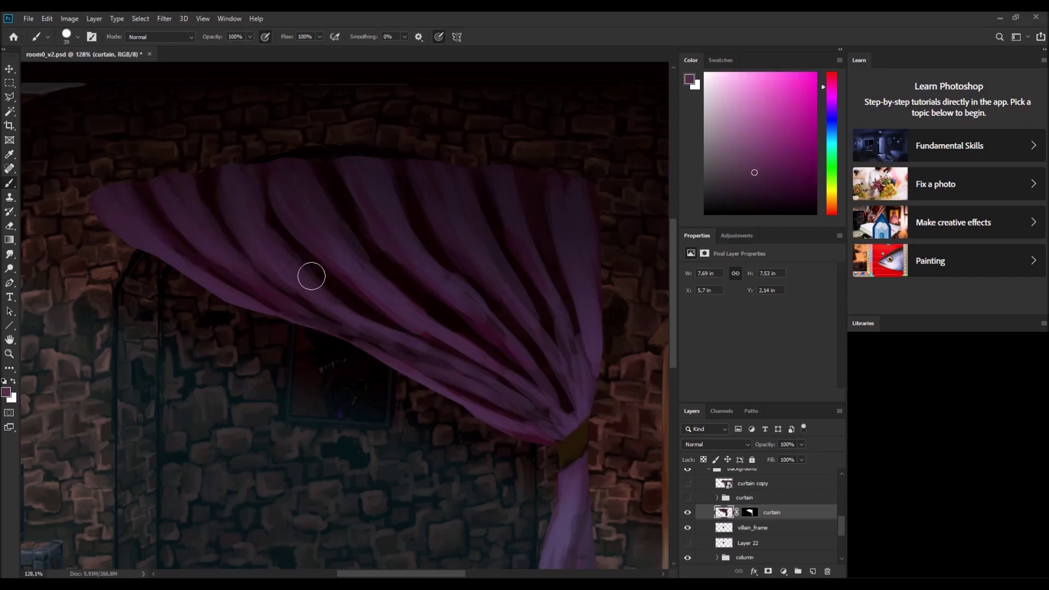
{"action": "left_click", "coordinate": [468, 306], "text": "alt"}
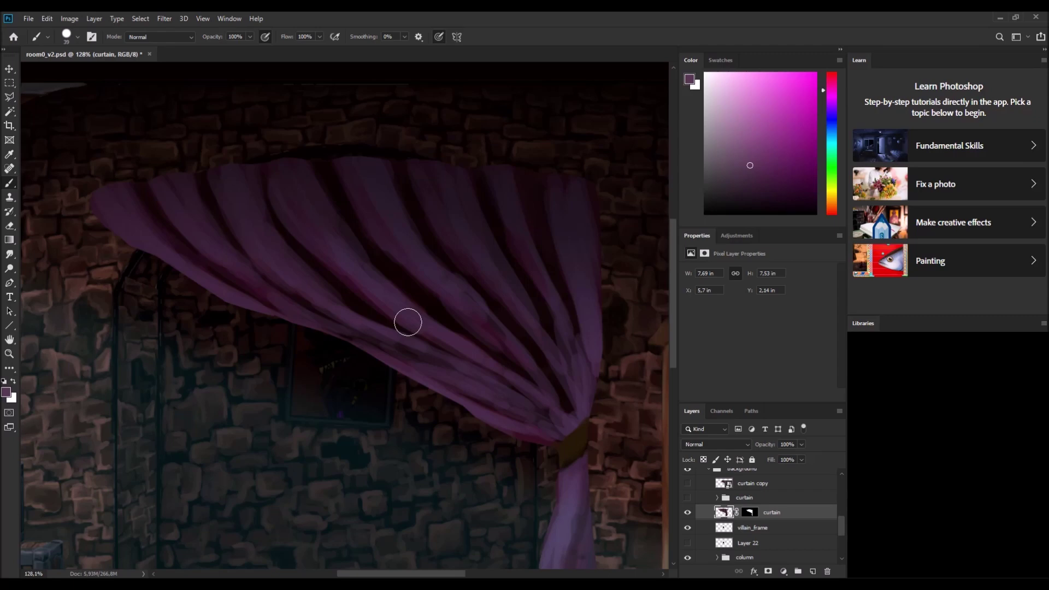
{"action": "left_click", "coordinate": [259, 277], "text": "alt"}
{"action": "left_click", "coordinate": [432, 382], "text": "alt"}
{"action": "scroll", "coordinate": [549, 409], "scroll_direction": "down", "scroll_amount": 5, "text": "alt"}
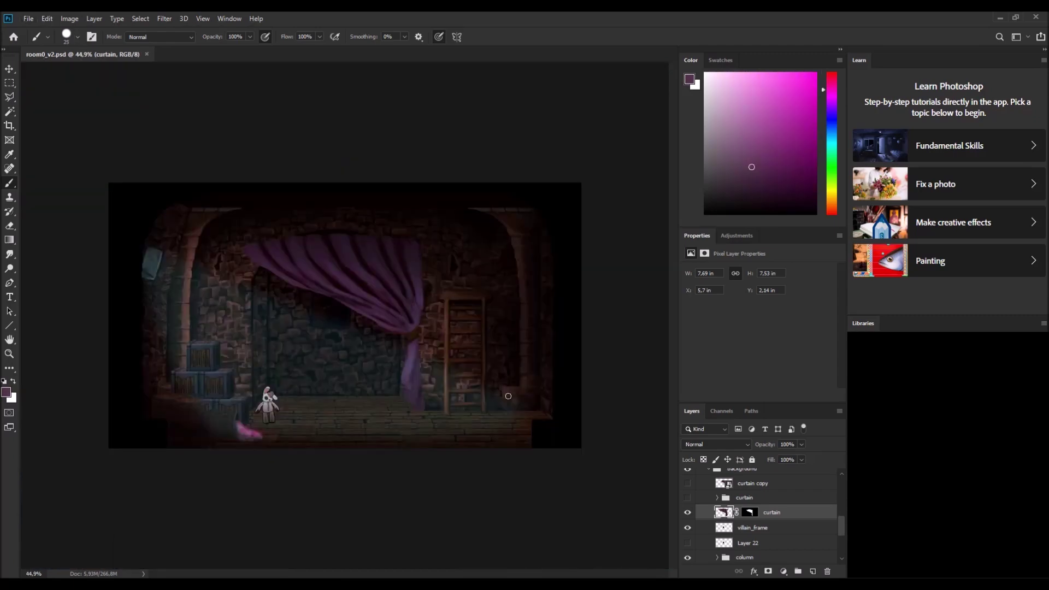
Step: Lighten the curtain folds from the top-left down toward the tie
{"action": "scroll", "coordinate": [266, 231], "scroll_direction": "up", "scroll_amount": 5}
{"action": "left_click_drag", "start_coordinate": [292, 245], "coordinate": [249, 188]}
{"action": "left_click_drag", "start_coordinate": [223, 268], "coordinate": [109, 202]}
{"action": "mouse_move", "coordinate": [367, 241]}
{"action": "left_mouse_down"}
{"action": "mouse_move", "coordinate": [503, 295]}
{"action": "mouse_move", "coordinate": [424, 377]}
{"action": "left_mouse_up"}
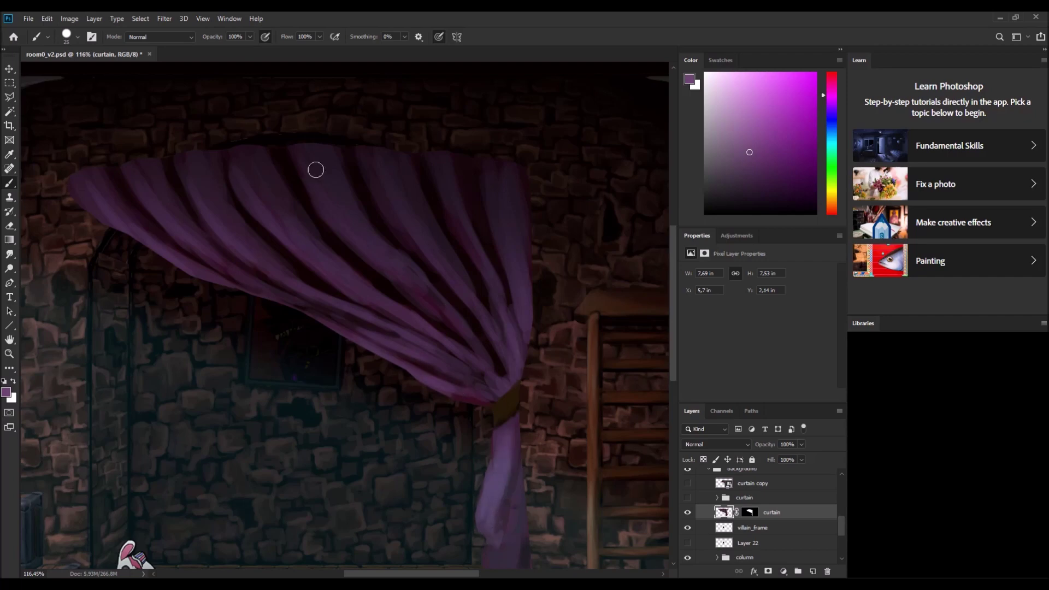
Step: Sample near-black and muted purples from the curtain and save the document
{"action": "left_click", "coordinate": [342, 297], "text": "alt"}
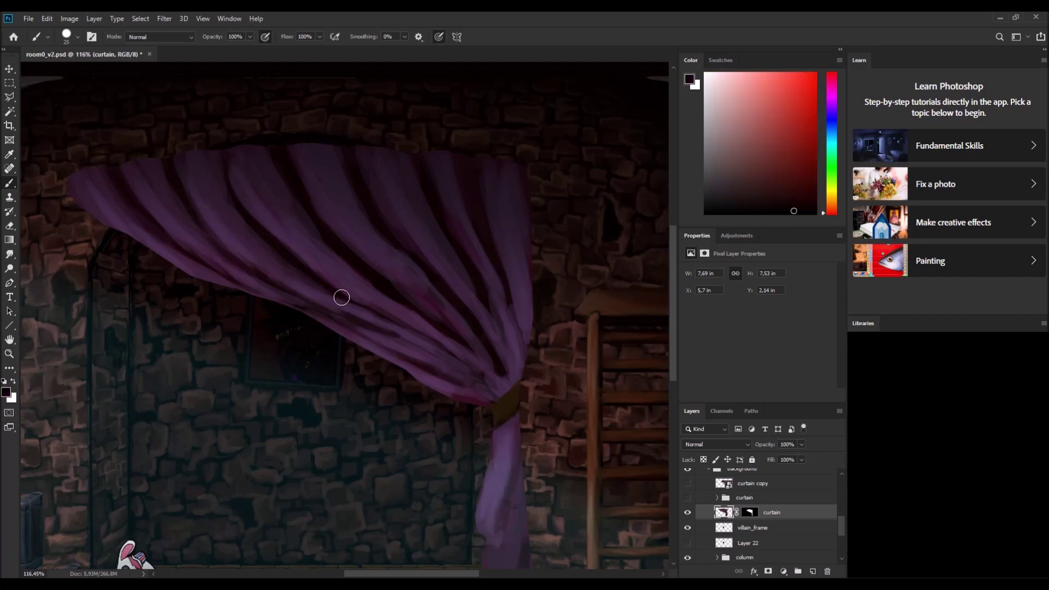
{"action": "left_click", "coordinate": [343, 247], "text": "alt"}
{"action": "left_click", "coordinate": [446, 297], "text": "alt"}
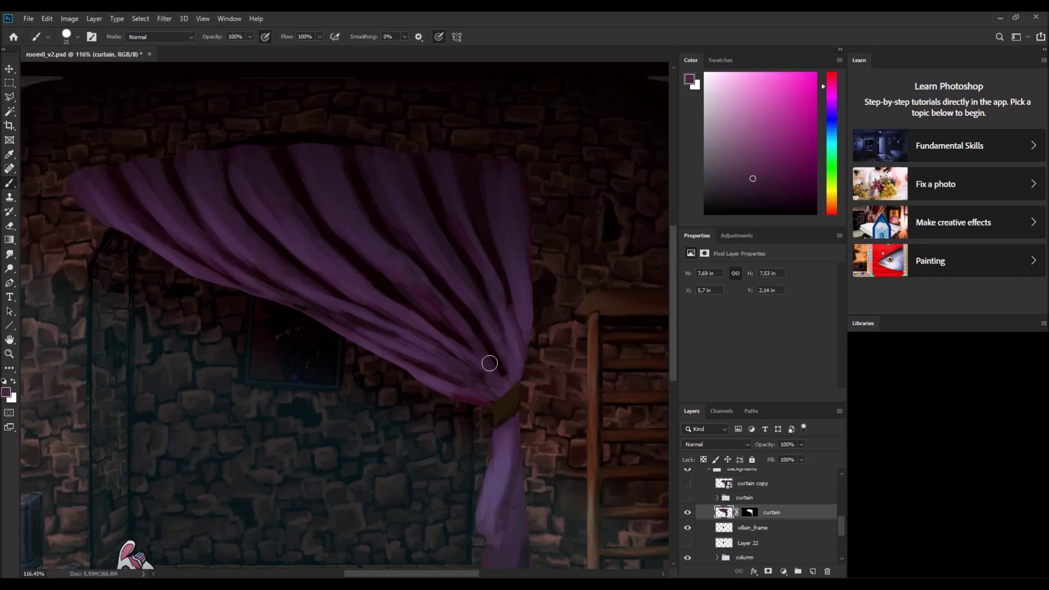
{"action": "scroll", "coordinate": [306, 395], "scroll_direction": "down", "scroll_amount": 3}
{"action": "scroll", "coordinate": [306, 395], "scroll_direction": "up", "scroll_amount": 3}
{"action": "left_click", "coordinate": [292, 238], "text": "alt"}
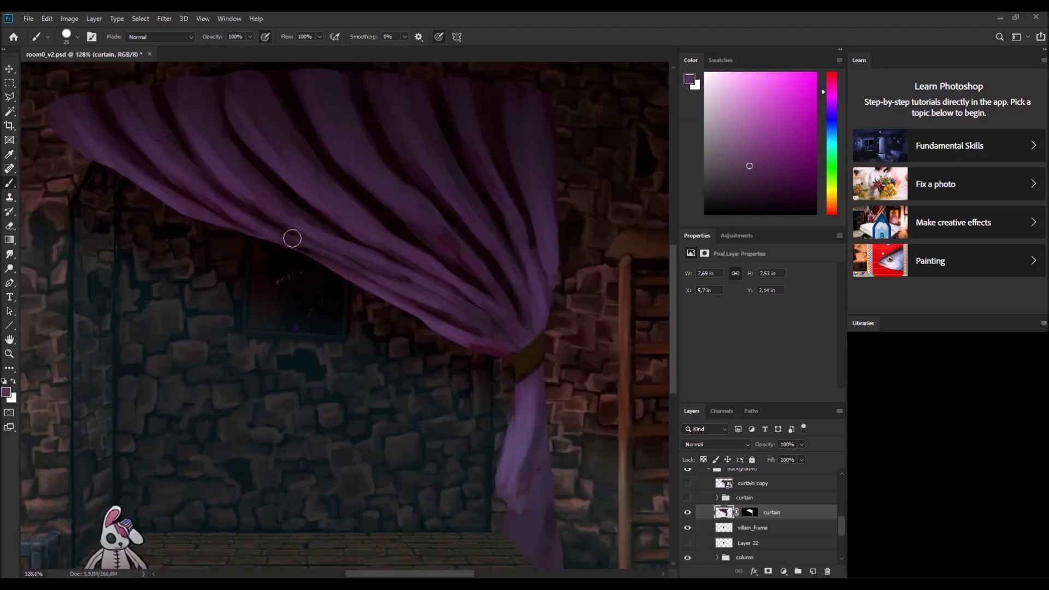
{"action": "left_click", "coordinate": [171, 204], "text": "alt"}
{"action": "scroll", "coordinate": [230, 175], "scroll_direction": "down", "scroll_amount": 2}
{"action": "left_click", "coordinate": [358, 251], "text": "alt"}
{"action": "key", "text": "ctrl+s"}
Step: Sample dark browns and surrounding colours from the curtain tie
{"action": "scroll", "coordinate": [373, 290], "scroll_direction": "down", "scroll_amount": 2}
{"action": "scroll", "coordinate": [378, 294], "scroll_direction": "up", "scroll_amount": 3}
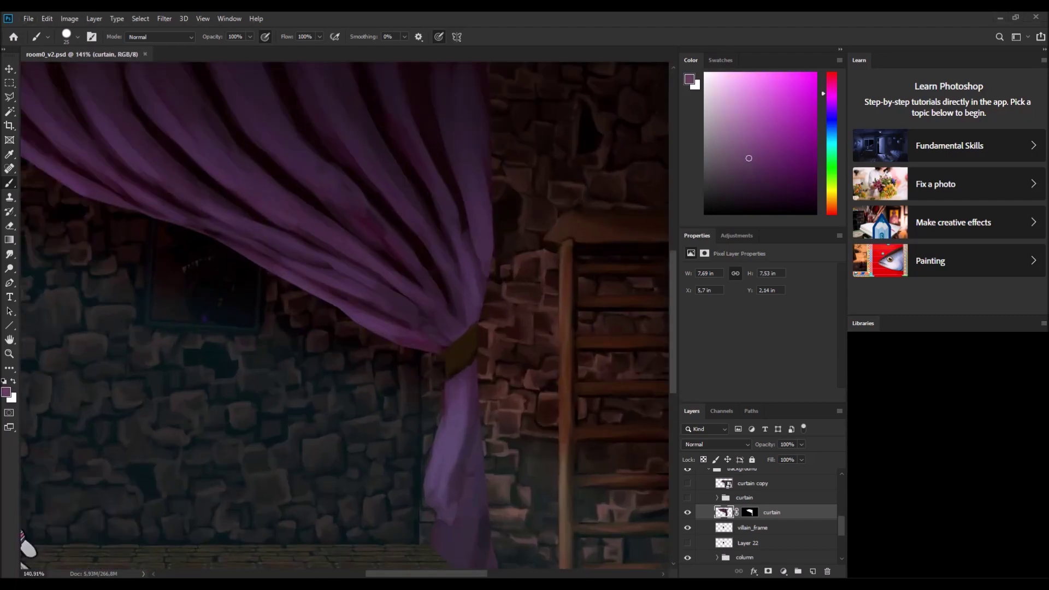
{"action": "left_click", "coordinate": [492, 335], "text": "alt"}
{"action": "left_click", "coordinate": [452, 348], "text": "alt"}
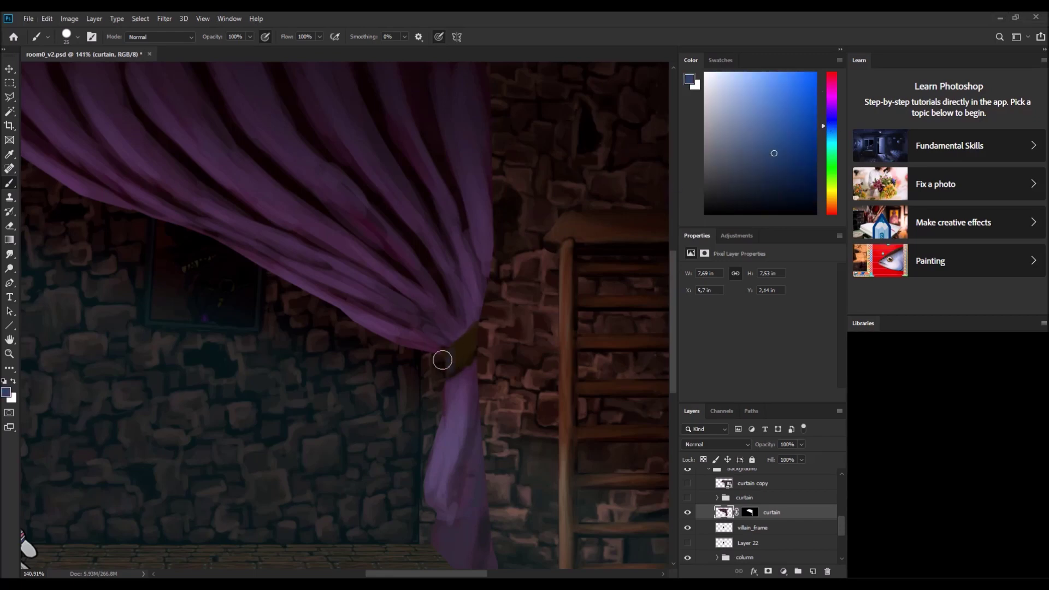
{"action": "left_click", "coordinate": [472, 334], "text": "alt"}
{"action": "left_click", "coordinate": [457, 348], "text": "alt"}
{"action": "left_click", "coordinate": [463, 339], "text": "alt"}
{"action": "left_click", "coordinate": [465, 351], "text": "alt"}
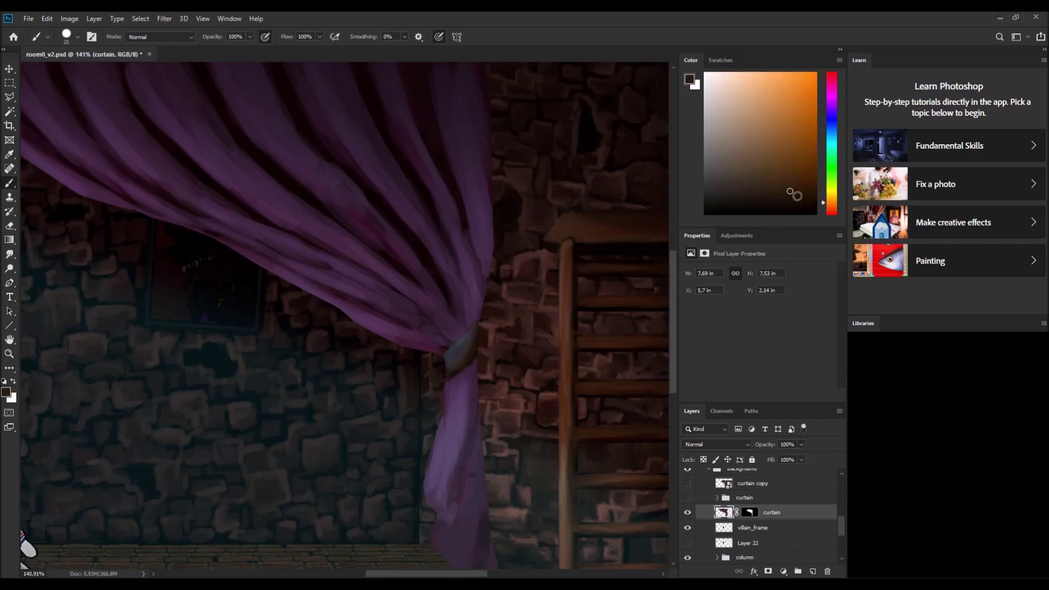
Step: Pick dark, greyish and muted purples near the curtain's hanging bottom
{"action": "scroll", "coordinate": [481, 253], "scroll_direction": "down", "scroll_amount": 2}
{"action": "left_click", "coordinate": [487, 230], "text": "alt"}
{"action": "left_click", "coordinate": [484, 396], "text": "alt"}
{"action": "left_click", "coordinate": [484, 483], "text": "alt"}
{"action": "left_click", "coordinate": [459, 469], "text": "alt"}
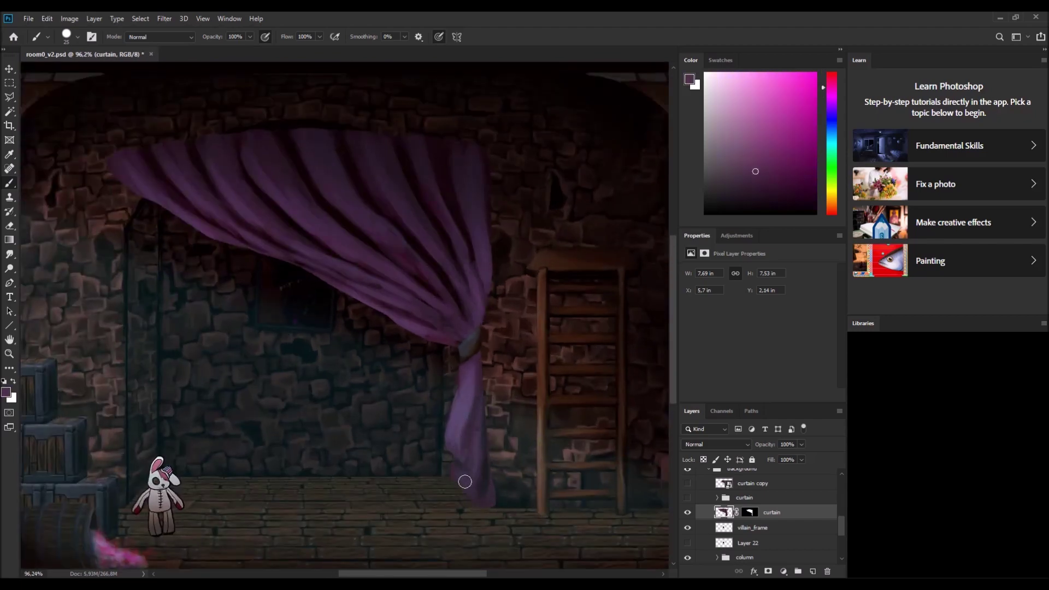
{"action": "left_click", "coordinate": [461, 476], "text": "alt"}
{"action": "left_click", "coordinate": [485, 467], "text": "alt"}
{"action": "scroll", "coordinate": [346, 304], "scroll_direction": "down", "scroll_amount": 3}
{"action": "scroll", "coordinate": [218, 164], "scroll_direction": "up", "scroll_amount": 4}
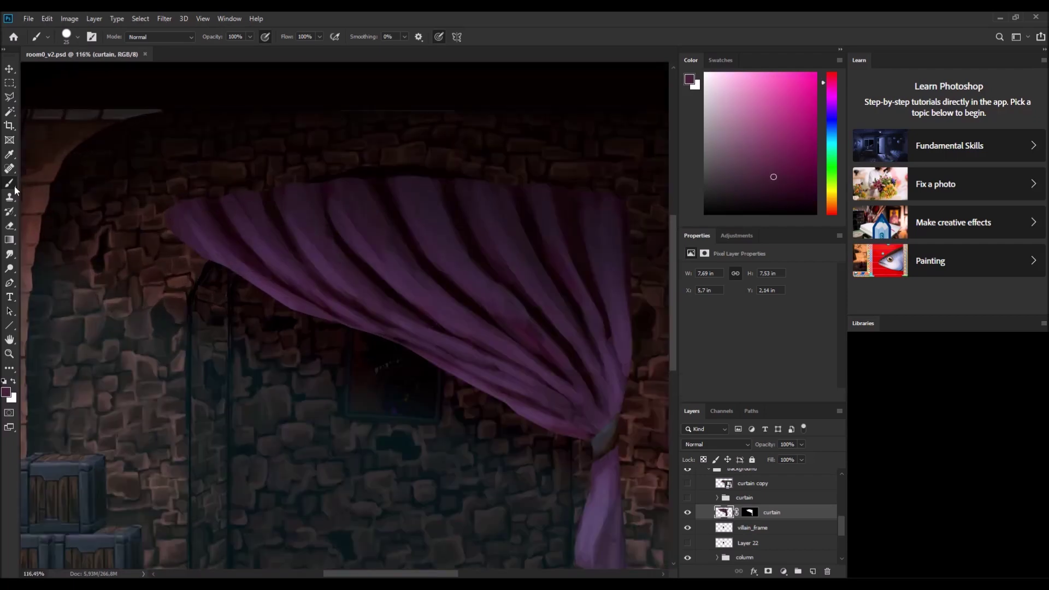
Step: Switch to the Mixer Brush, then expand curtain_old and show its yellow-banded curtain
{"action": "key", "text": "shift+b"}
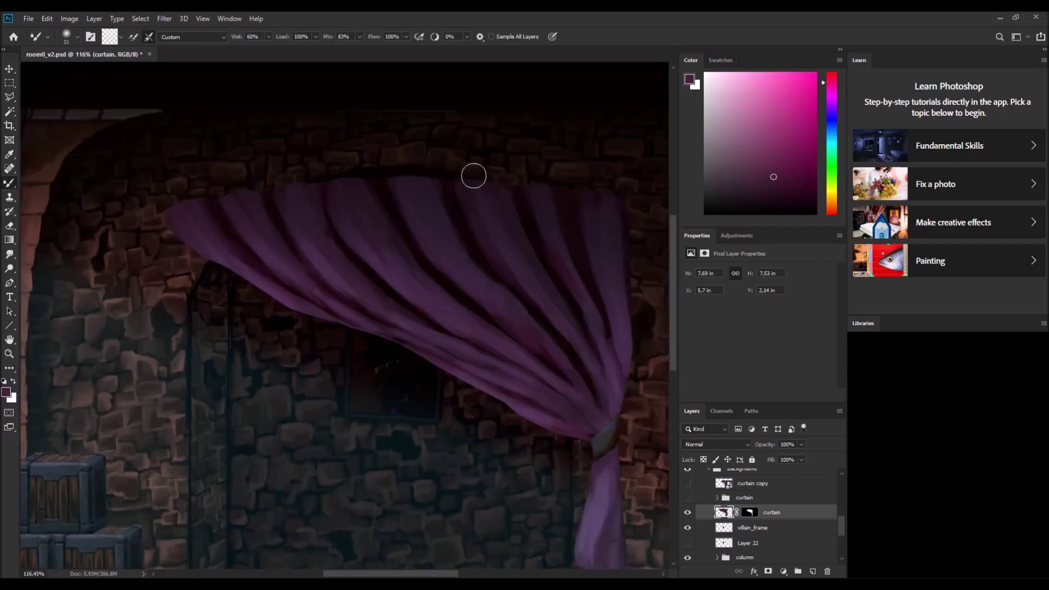
{"action": "scroll", "coordinate": [445, 304], "scroll_direction": "down", "scroll_amount": 3}
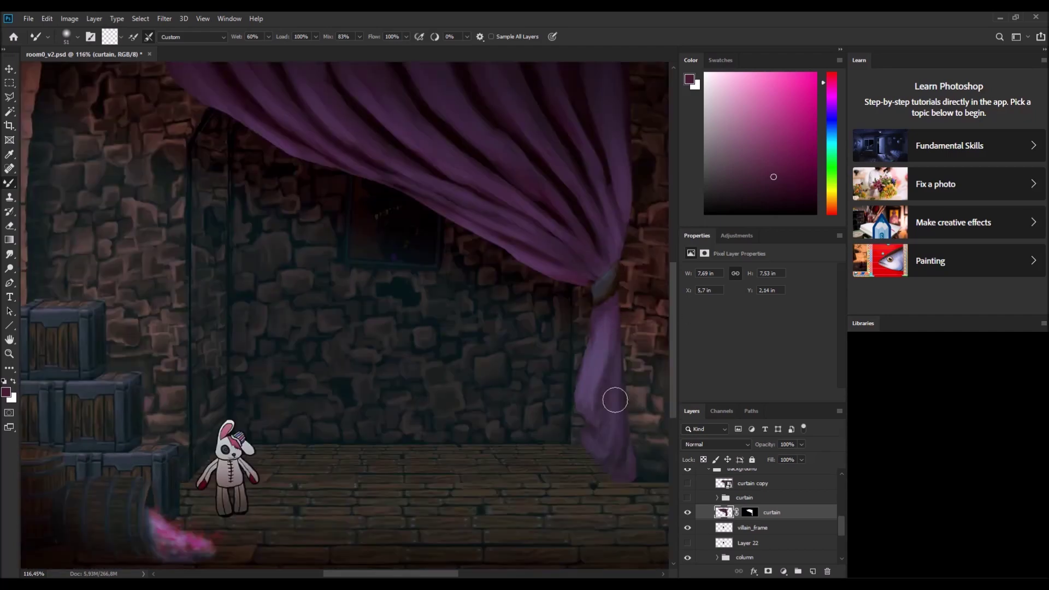
{"action": "scroll", "coordinate": [597, 313], "scroll_direction": "down", "scroll_amount": 3}
{"action": "key", "text": "i"}
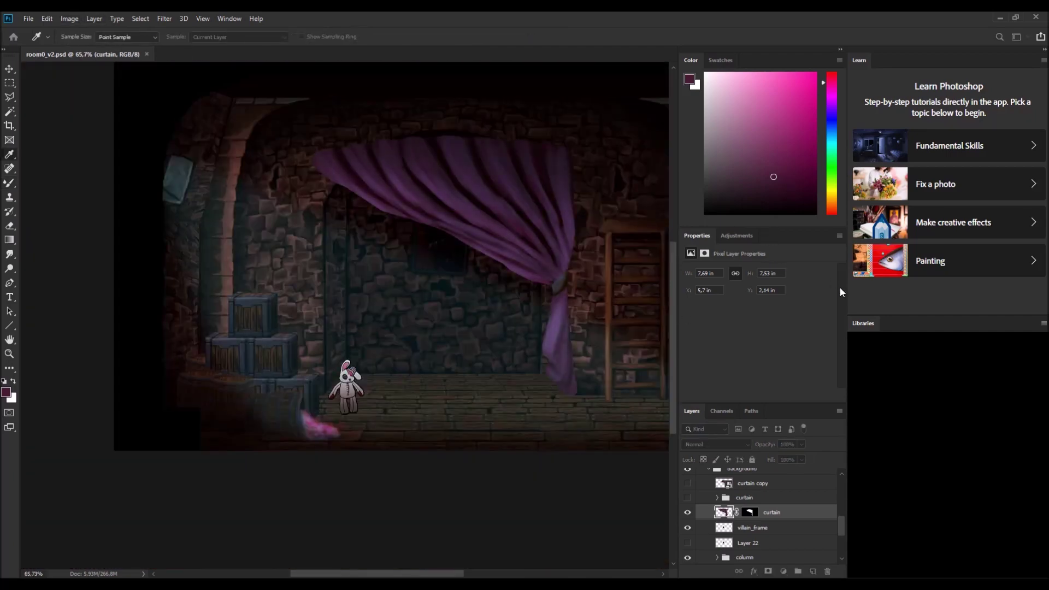
{"action": "scroll", "coordinate": [464, 306], "scroll_direction": "down", "scroll_amount": 2}
{"action": "key", "text": "b"}
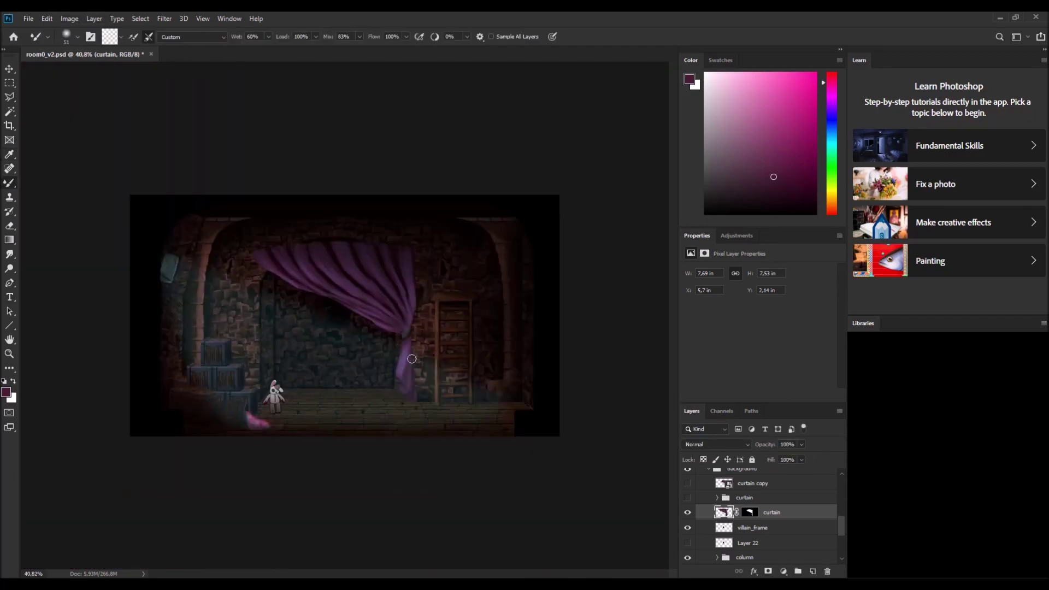
{"action": "scroll", "coordinate": [355, 306], "scroll_direction": "up", "scroll_amount": 4}
{"action": "left_click", "coordinate": [717, 497]}
{"action": "left_click", "coordinate": [688, 482]}
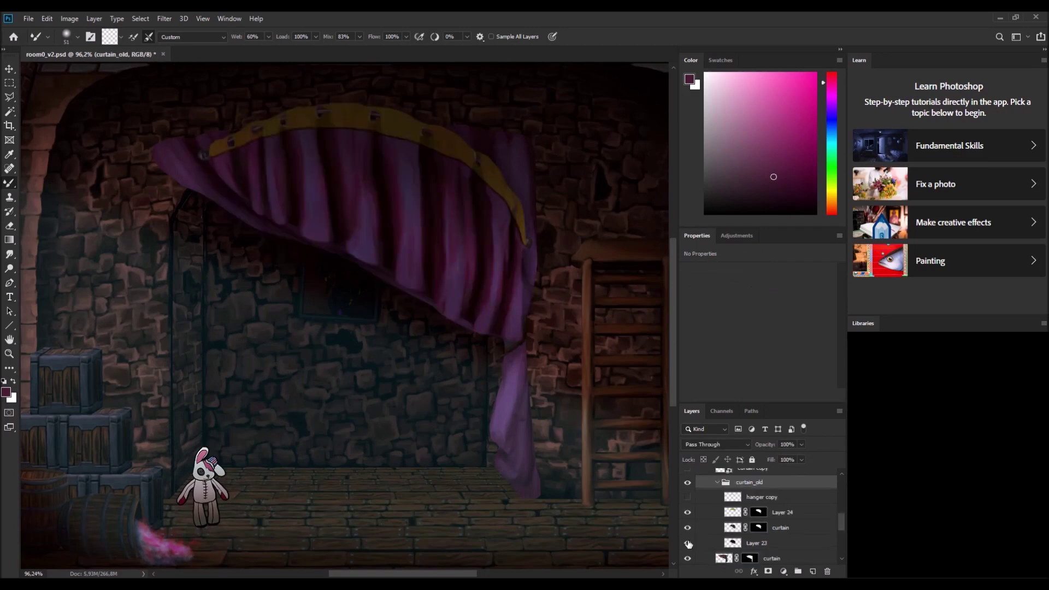
Step: Hide curtain_old and group the new curtain as 'curtain'
{"action": "key", "text": "i"}
{"action": "left_click", "coordinate": [688, 482]}
{"action": "key", "text": "ctrl+g"}
{"action": "double_click", "coordinate": [745, 503]}
{"action": "type", "text": "curtain"}
{"action": "key", "text": "Return"}
Step: Add a new layer below the curtain named 'shadow'
{"action": "left_click", "coordinate": [813, 571], "text": "ctrl"}
{"action": "double_click", "coordinate": [754, 533]}
{"action": "type", "text": "shadow"}
{"action": "key", "text": "Return"}
Step: Lasso the area along the curtain's edge and fill it with dark shadow
{"action": "key", "text": "l"}
{"action": "left_click", "coordinate": [156, 167]}
{"action": "left_click", "coordinate": [188, 197]}
{"action": "left_click", "coordinate": [235, 228]}
{"action": "left_click", "coordinate": [330, 265]}
{"action": "left_click", "coordinate": [374, 286]}
{"action": "left_click", "coordinate": [406, 300]}
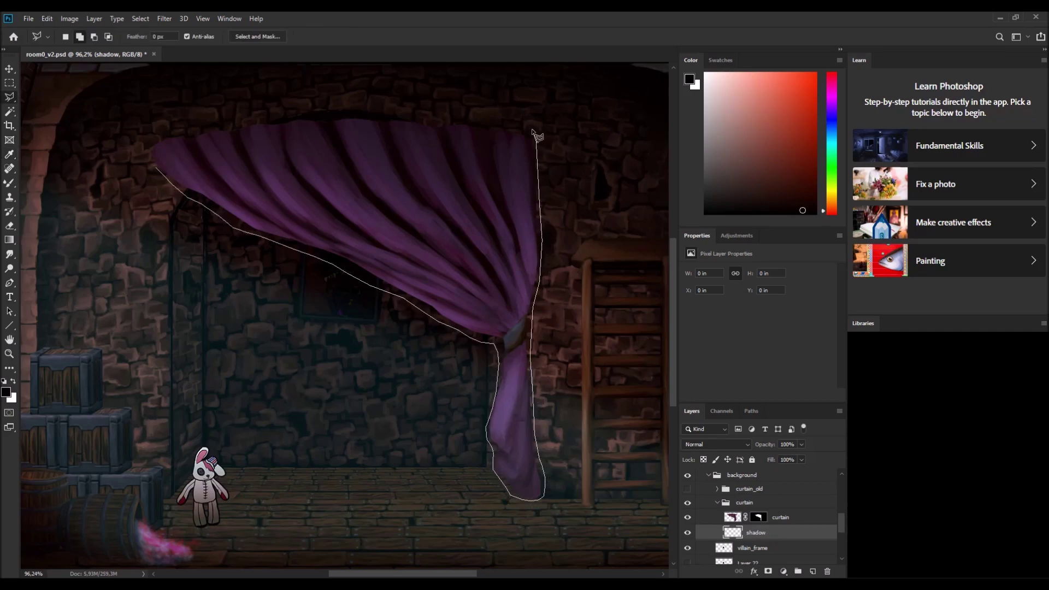
{"action": "double_click", "coordinate": [306, 123]}
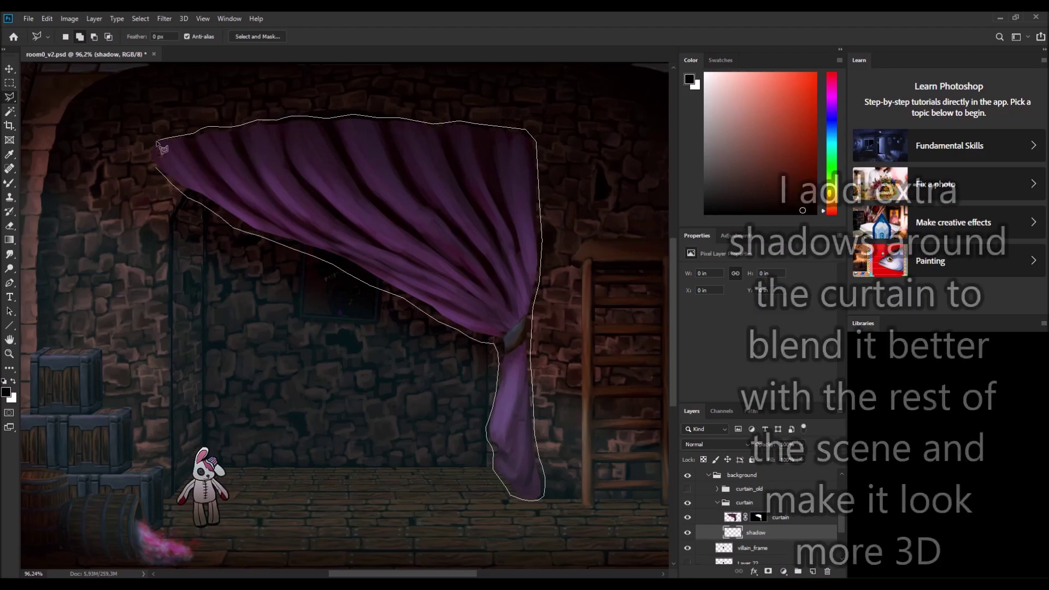
{"action": "scroll", "coordinate": [180, 176], "scroll_direction": "down", "scroll_amount": 3}
{"action": "key", "text": "alt+BackSpace"}
{"action": "key", "text": "ctrl+d"}
{"action": "scroll", "coordinate": [326, 364], "scroll_direction": "up", "scroll_amount": 3}
Step: On the curtain layer, outline the curtain's right side, deselect, and save
{"action": "key", "text": "alt+bracketright"}
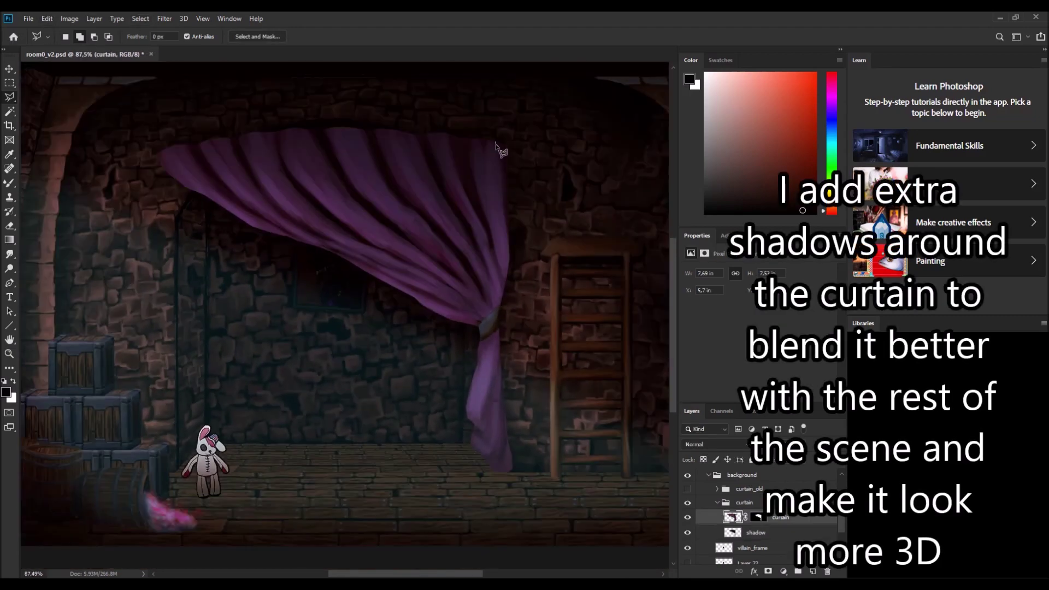
{"action": "left_click_drag", "start_coordinate": [497, 139], "coordinate": [512, 489]}
{"action": "left_click", "coordinate": [571, 437]}
{"action": "left_click", "coordinate": [585, 227]}
{"action": "left_click", "coordinate": [554, 121]}
{"action": "double_click", "coordinate": [514, 126]}
{"action": "key", "text": "ctrl+d"}
{"action": "key", "text": "ctrl+s"}
Step: Outline a shadow strip along the curtain's upper-left edge
{"action": "scroll", "coordinate": [293, 313], "scroll_direction": "down", "scroll_amount": 3}
{"action": "scroll", "coordinate": [290, 310], "scroll_direction": "up", "scroll_amount": 4}
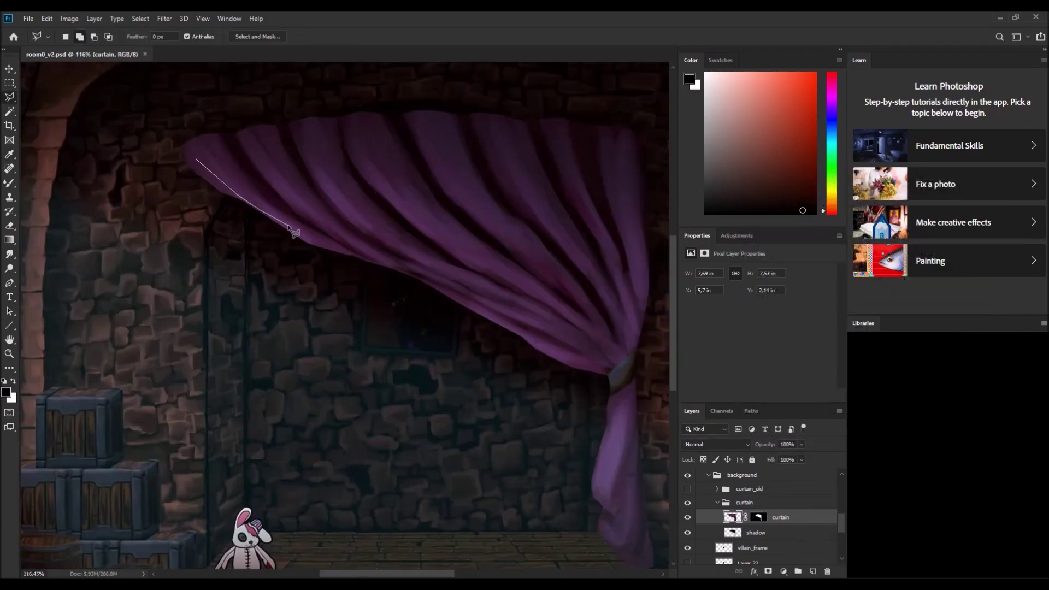
{"action": "left_click", "coordinate": [573, 378]}
{"action": "left_click", "coordinate": [530, 414]}
{"action": "left_click", "coordinate": [226, 329]}
{"action": "left_click", "coordinate": [150, 153]}
{"action": "scroll", "coordinate": [273, 377], "scroll_direction": "down", "scroll_amount": 5}
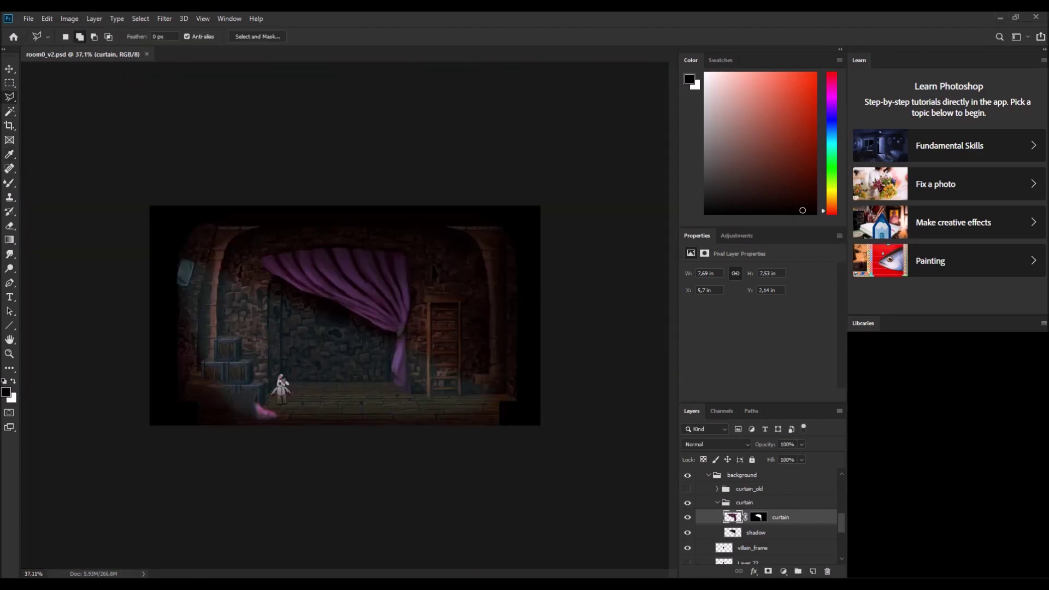
{"action": "scroll", "coordinate": [349, 262], "scroll_direction": "up", "scroll_amount": 3}
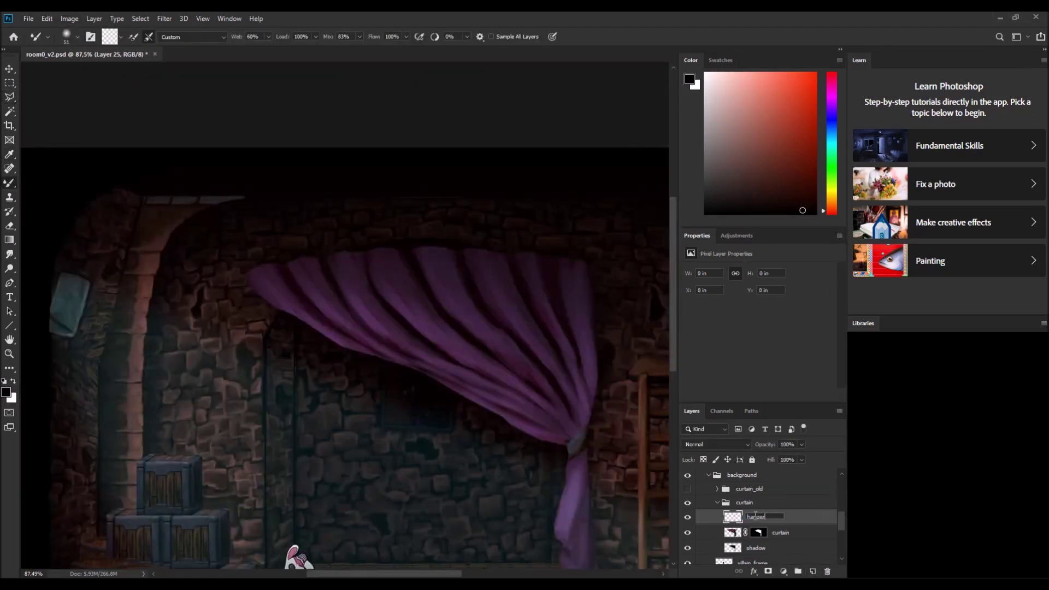
Step: Sample the old yellow hanger colour, collapse curtain_old, and select the hanger layer
{"action": "scroll", "coordinate": [350, 263], "scroll_direction": "up", "scroll_amount": 2}
{"action": "key", "text": "b"}
{"action": "scroll", "coordinate": [393, 178], "scroll_direction": "up", "scroll_amount": 2}
{"action": "scroll", "coordinate": [252, 199], "scroll_direction": "up", "scroll_amount": 2}
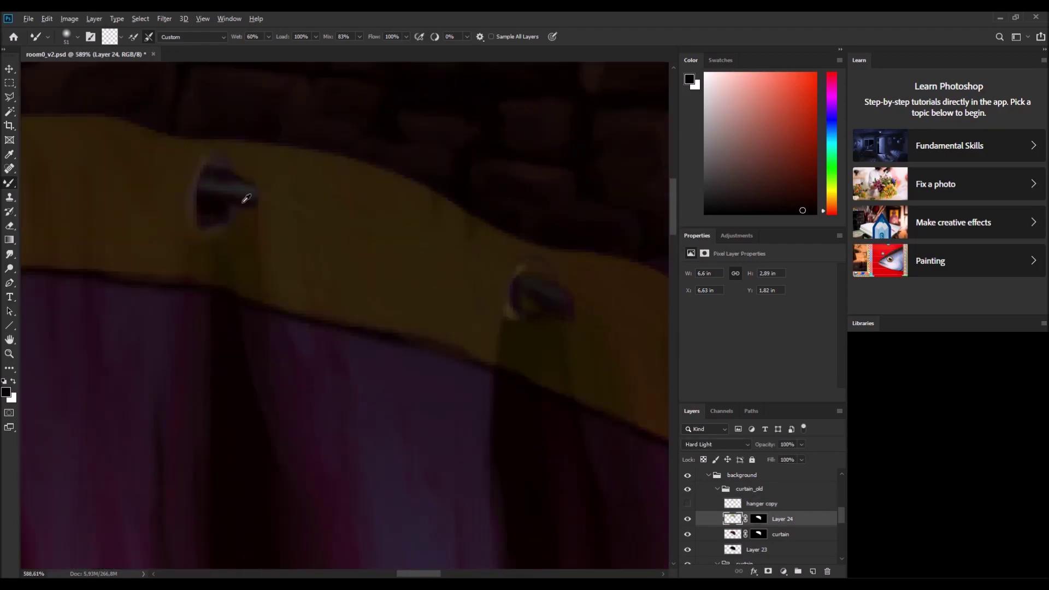
{"action": "left_click", "coordinate": [251, 199], "text": "alt"}
{"action": "left_click", "coordinate": [717, 488]}
{"action": "left_click", "coordinate": [755, 517]}
{"action": "scroll", "coordinate": [241, 390], "scroll_direction": "down", "scroll_amount": 7}
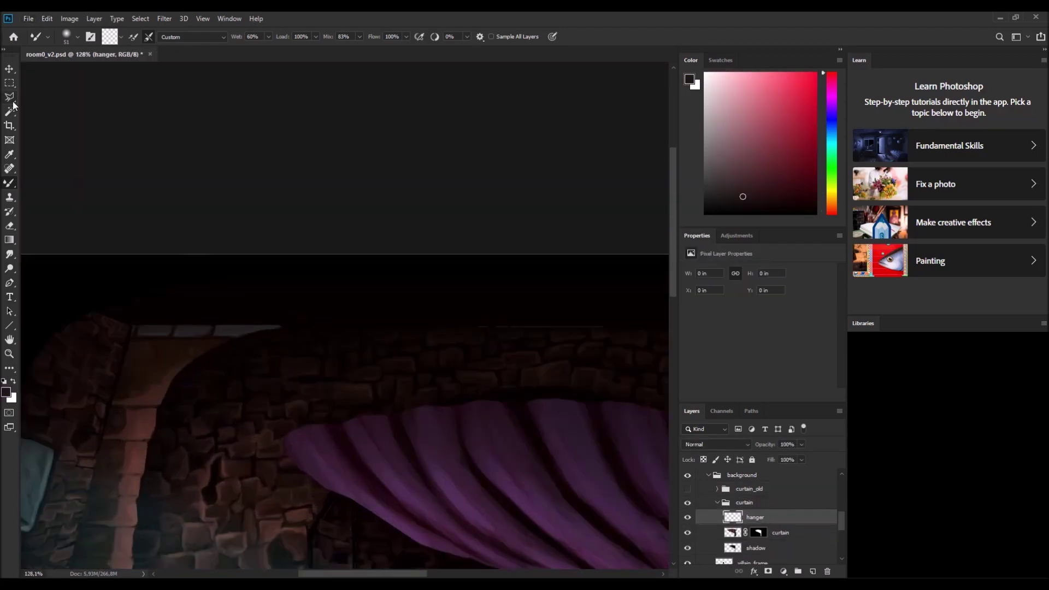
Step: Lasso a thin curved band along the curtain top and make it the hanger's mask
{"action": "key", "text": "l"}
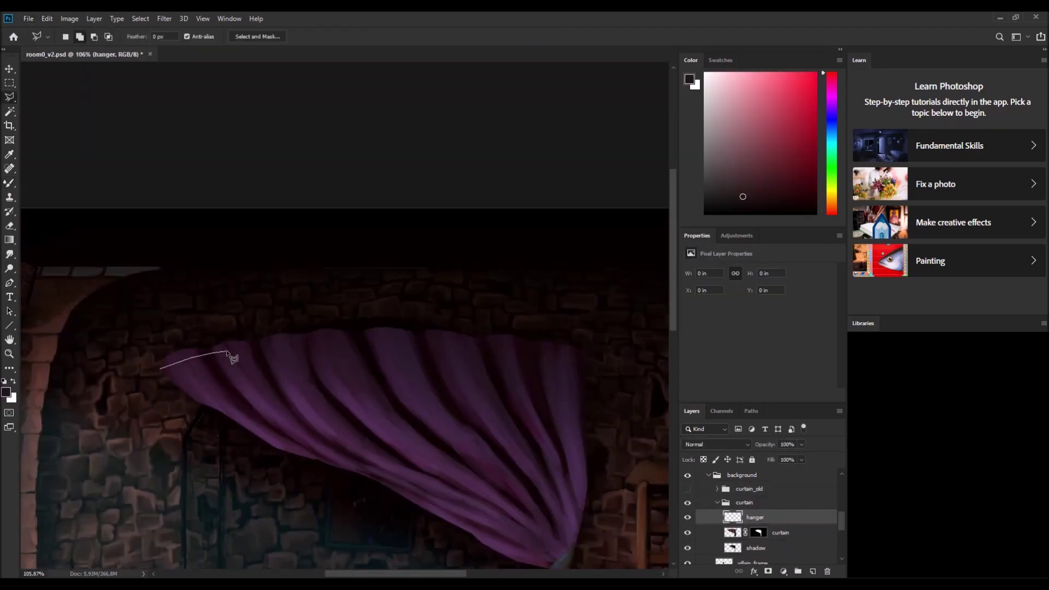
{"action": "mouse_move", "coordinate": [391, 341]}
{"action": "left_mouse_down"}
{"action": "mouse_move", "coordinate": [576, 363]}
{"action": "mouse_move", "coordinate": [511, 374]}
{"action": "left_mouse_up"}
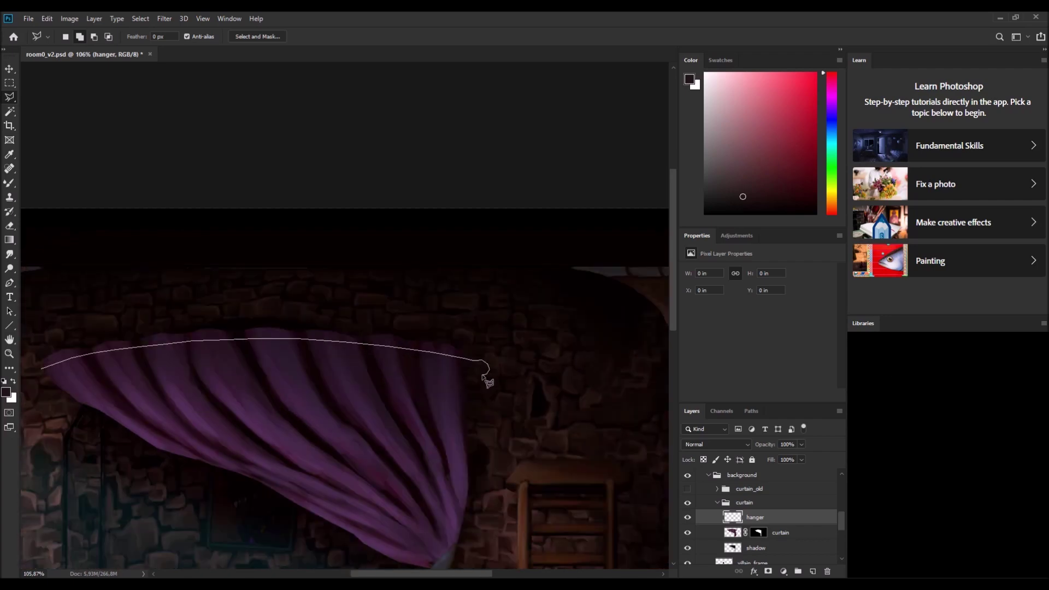
{"action": "mouse_move", "coordinate": [330, 356]}
{"action": "left_mouse_down"}
{"action": "mouse_move", "coordinate": [239, 351]}
{"action": "mouse_move", "coordinate": [269, 358]}
{"action": "mouse_move", "coordinate": [182, 380]}
{"action": "mouse_move", "coordinate": [162, 374]}
{"action": "left_mouse_up"}
{"action": "scroll", "coordinate": [169, 140], "scroll_direction": "down", "scroll_amount": 3}
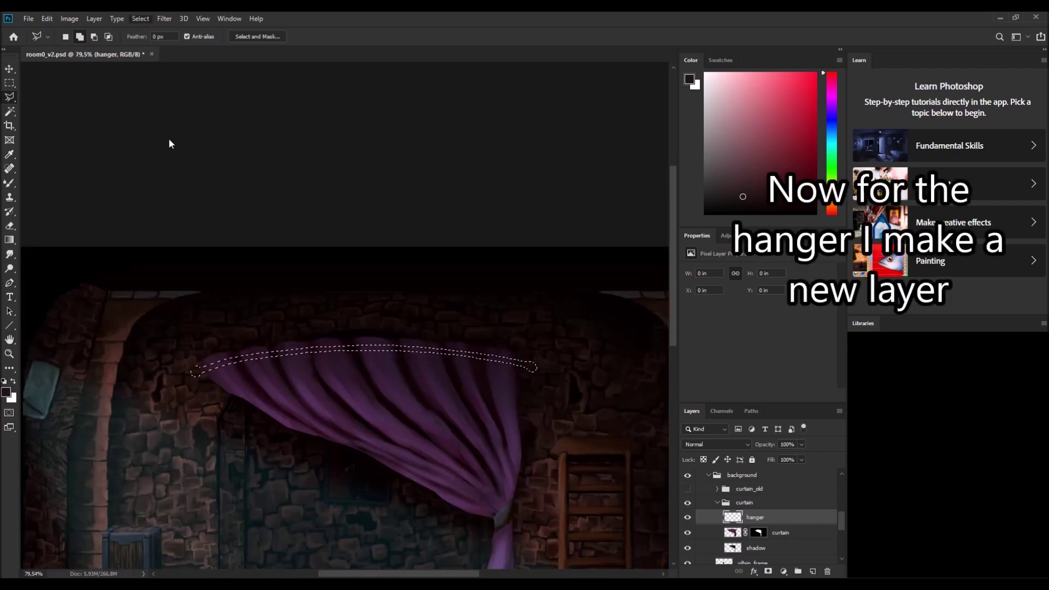
{"action": "scroll", "coordinate": [476, 246], "scroll_direction": "up", "scroll_amount": 3}
{"action": "scroll", "coordinate": [464, 253], "scroll_direction": "down", "scroll_amount": 2}
{"action": "scroll", "coordinate": [463, 253], "scroll_direction": "up", "scroll_amount": 2}
{"action": "key", "text": "b"}
{"action": "scroll", "coordinate": [288, 170], "scroll_direction": "up", "scroll_amount": 3}
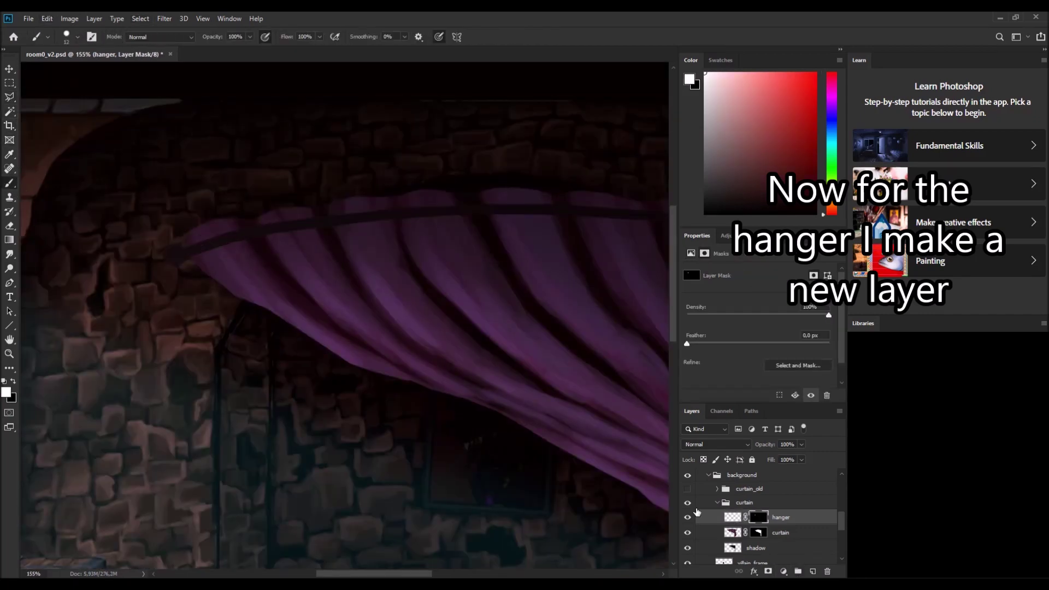
Step: On the hanger pixels, paint a light blue-grey rod with a curled left end
{"action": "left_click", "coordinate": [732, 517]}
{"action": "left_click", "coordinate": [832, 136]}
{"action": "left_click", "coordinate": [727, 123]}
{"action": "left_click_drag", "start_coordinate": [182, 252], "coordinate": [192, 255]}
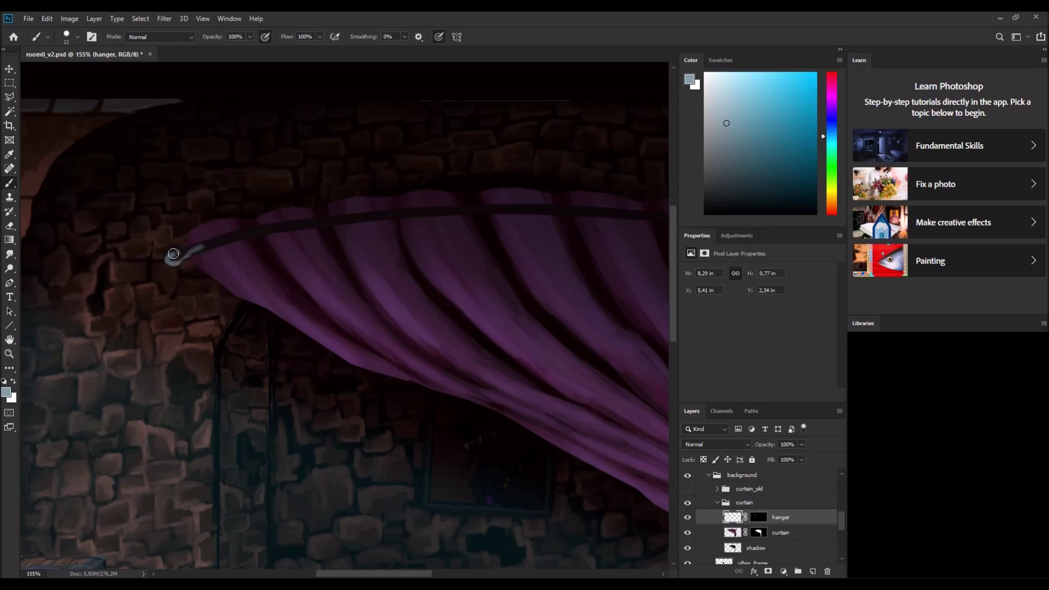
{"action": "left_click_drag", "start_coordinate": [174, 254], "coordinate": [446, 210]}
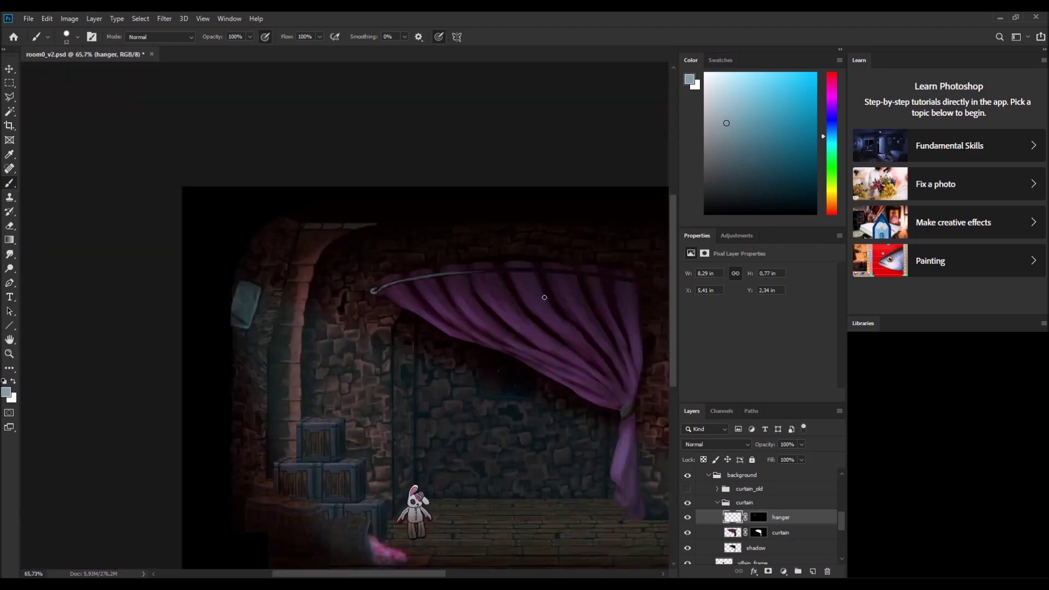
Step: Extend the rod further right, pick a dark shading tone, and start transforming the rod
{"action": "scroll", "coordinate": [366, 269], "scroll_direction": "down", "scroll_amount": 2}
{"action": "left_click_drag", "start_coordinate": [365, 269], "coordinate": [513, 264]}
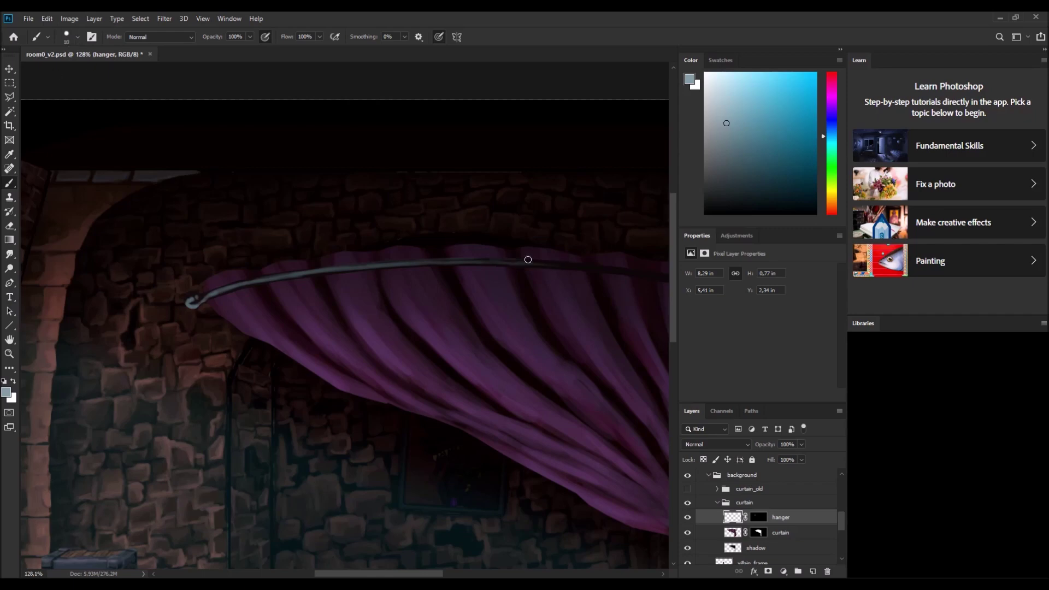
{"action": "scroll", "coordinate": [403, 267], "scroll_direction": "right", "scroll_amount": 3}
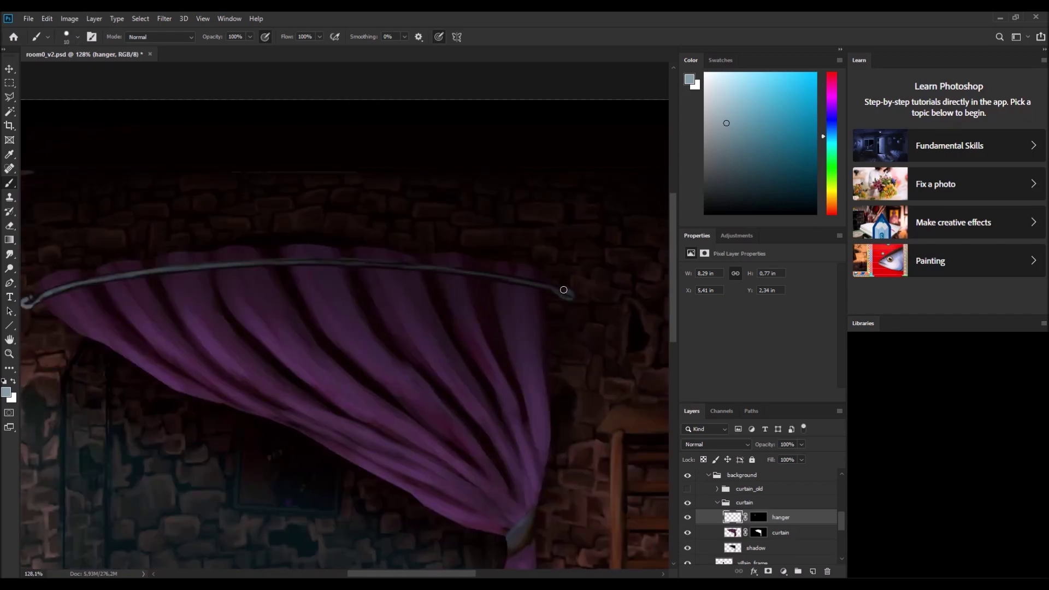
{"action": "scroll", "coordinate": [566, 288], "scroll_direction": "down", "scroll_amount": 1}
{"action": "left_click", "coordinate": [584, 149], "text": "alt"}
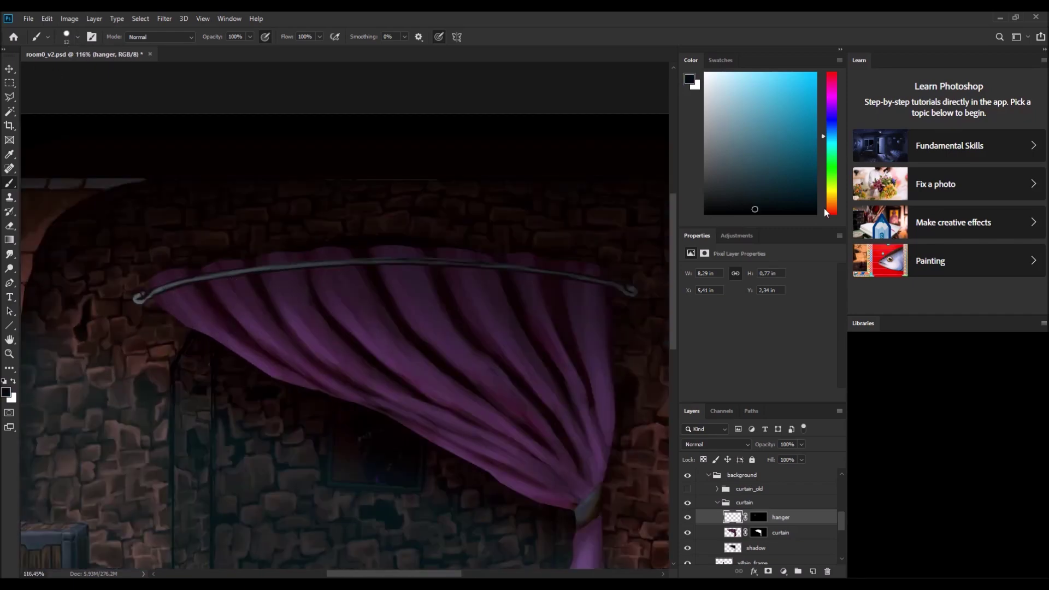
{"action": "scroll", "coordinate": [468, 225], "scroll_direction": "down", "scroll_amount": 2}
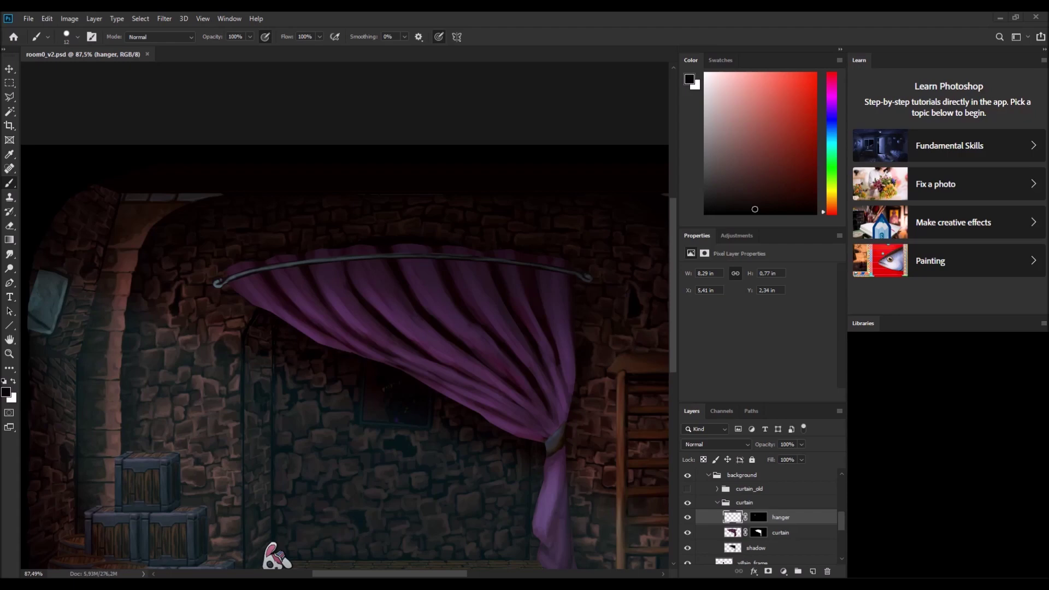
{"action": "key", "text": "ctrl+t"}
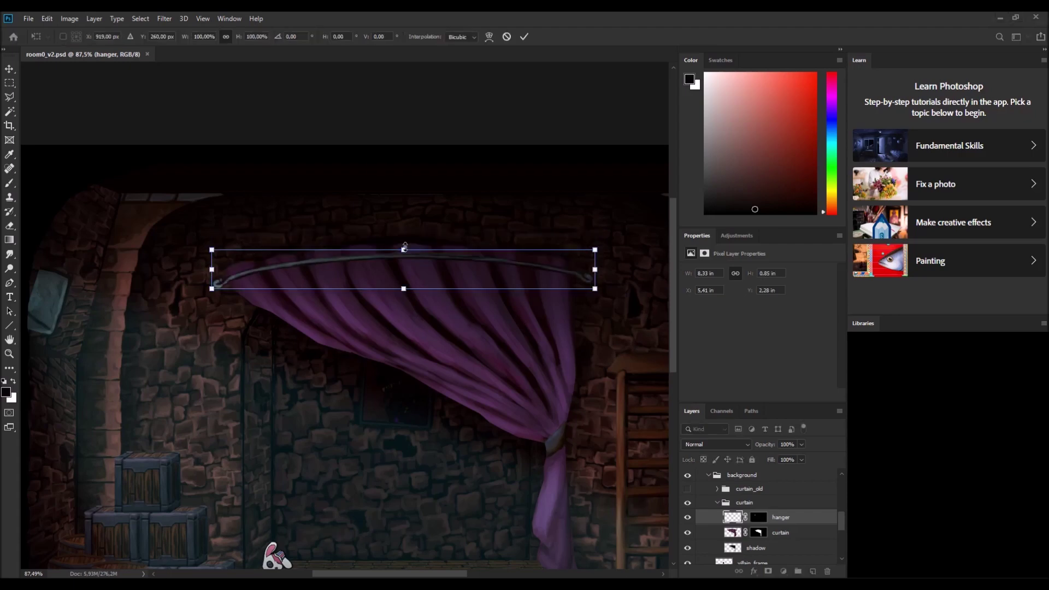
Step: Commit the rod's stretched transform and select the hanger layer's mask
{"action": "key", "text": "Return"}
{"action": "key", "text": "alt+bracketleft"}
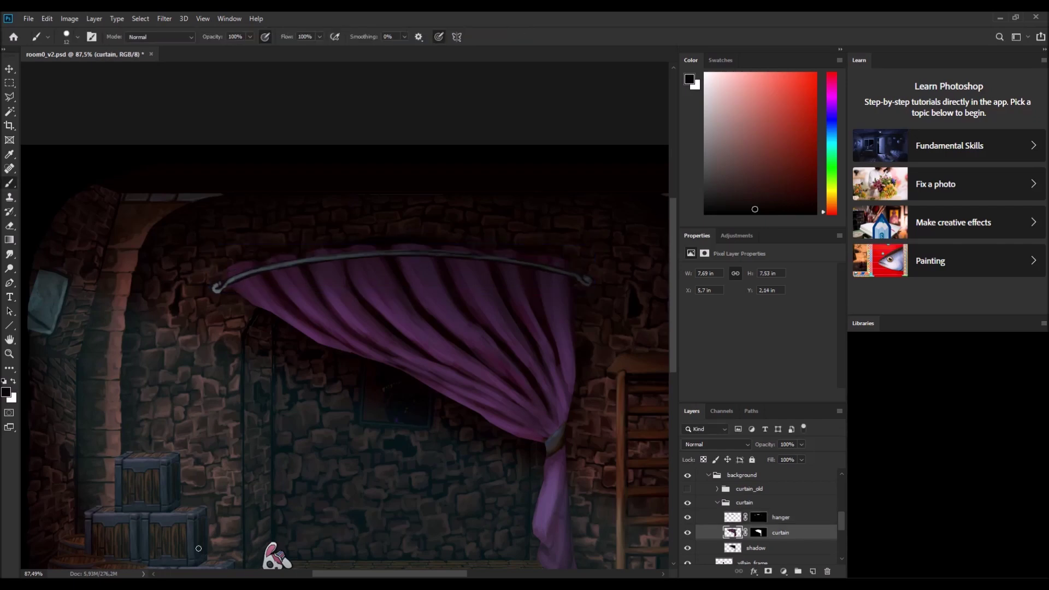
{"action": "scroll", "coordinate": [223, 292], "scroll_direction": "up", "scroll_amount": 5}
{"action": "left_click", "coordinate": [759, 517]}
Step: Reset colours, abandon an unfinished outline, and return to brushing the hanger pixels
{"action": "key", "text": "x"}
{"action": "key", "text": "l"}
{"action": "scroll", "coordinate": [192, 284], "scroll_direction": "up", "scroll_amount": 4}
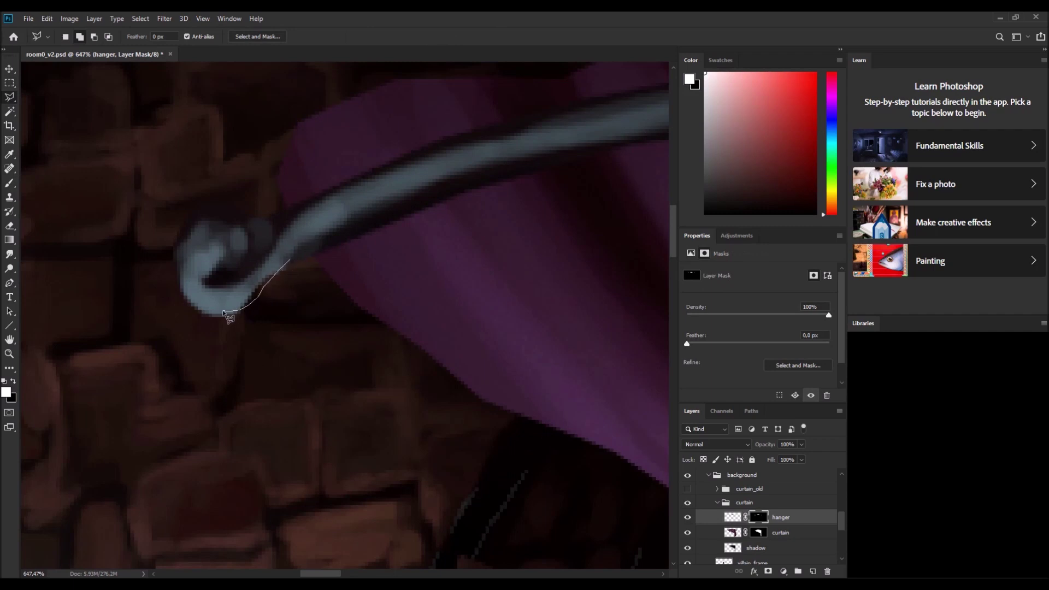
{"action": "key", "text": "Escape"}
{"action": "key", "text": "b"}
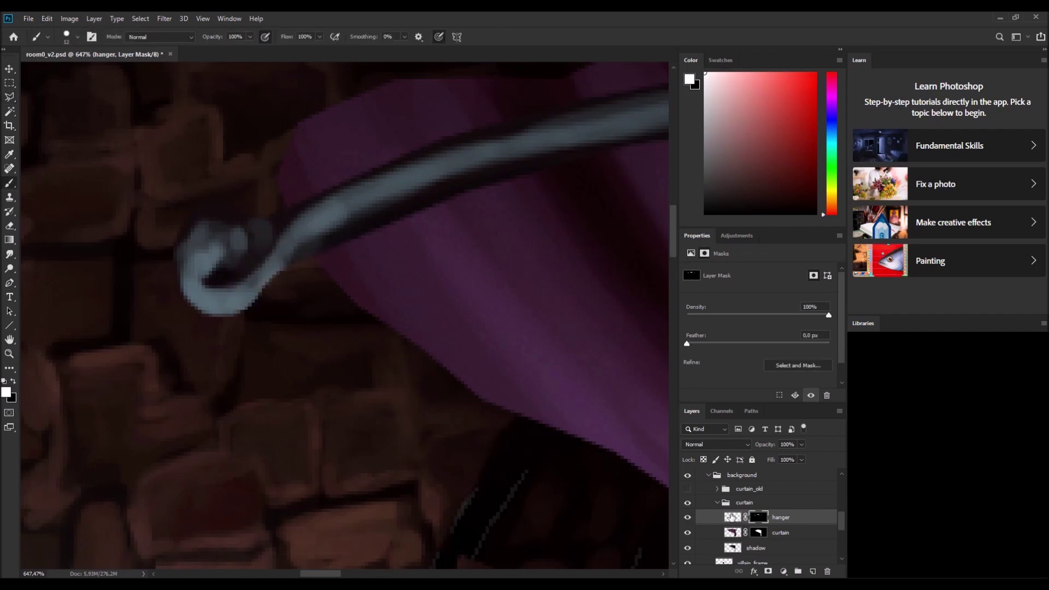
{"action": "left_click", "coordinate": [732, 517]}
Step: Repaint the rod's curled left hook using blue-grey shades sampled from the rod
{"action": "left_click", "coordinate": [208, 241], "text": "alt"}
{"action": "left_click_drag", "start_coordinate": [196, 241], "coordinate": [208, 306]}
{"action": "left_click_drag", "start_coordinate": [241, 229], "coordinate": [218, 254]}
{"action": "left_click", "coordinate": [224, 285], "text": "alt"}
{"action": "left_click", "coordinate": [194, 269], "text": "alt"}
{"action": "left_click", "coordinate": [316, 182], "text": "alt"}
{"action": "scroll", "coordinate": [593, 118], "scroll_direction": "down", "scroll_amount": 5}
{"action": "scroll", "coordinate": [593, 118], "scroll_direction": "down", "scroll_amount": 2}
{"action": "left_click", "coordinate": [348, 232], "text": "alt"}
{"action": "left_click", "coordinate": [306, 245], "text": "alt"}
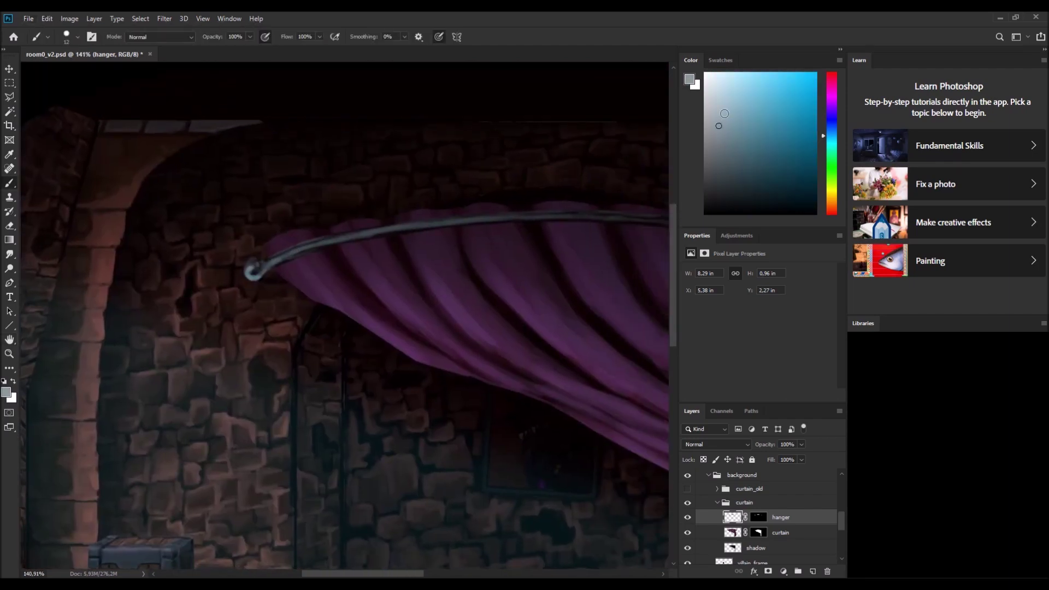
Step: Brush a light grey-blue highlight along the rod's top edge near the hook, sampling lighter and darker greys
{"action": "scroll", "coordinate": [341, 528], "scroll_direction": "right", "scroll_amount": 5}
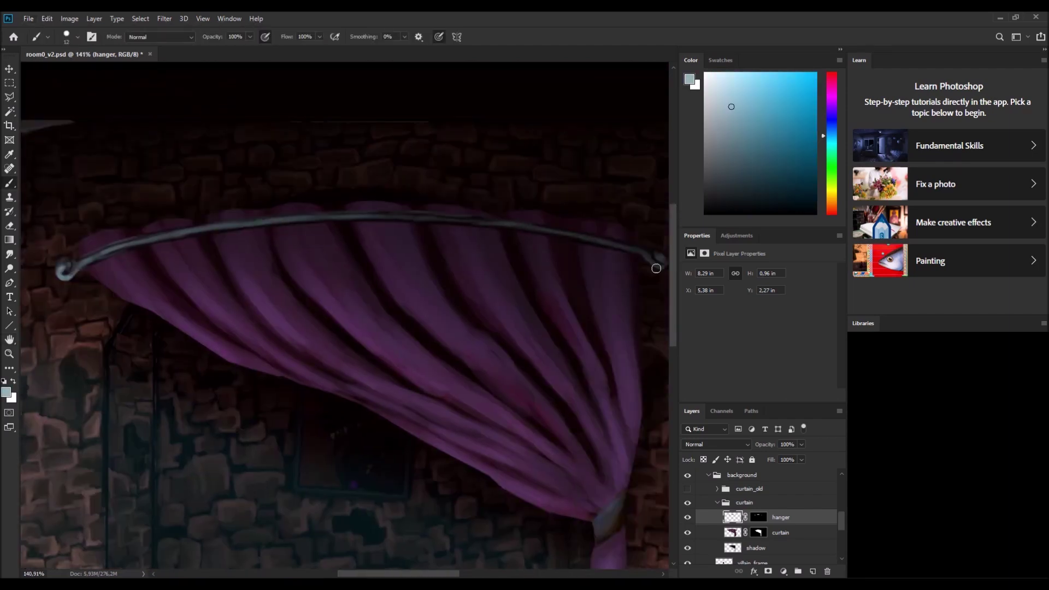
{"action": "left_click_drag", "start_coordinate": [649, 256], "coordinate": [517, 255]}
{"action": "scroll", "coordinate": [517, 255], "scroll_direction": "up", "scroll_amount": 5}
{"action": "left_click", "coordinate": [478, 307], "text": "alt"}
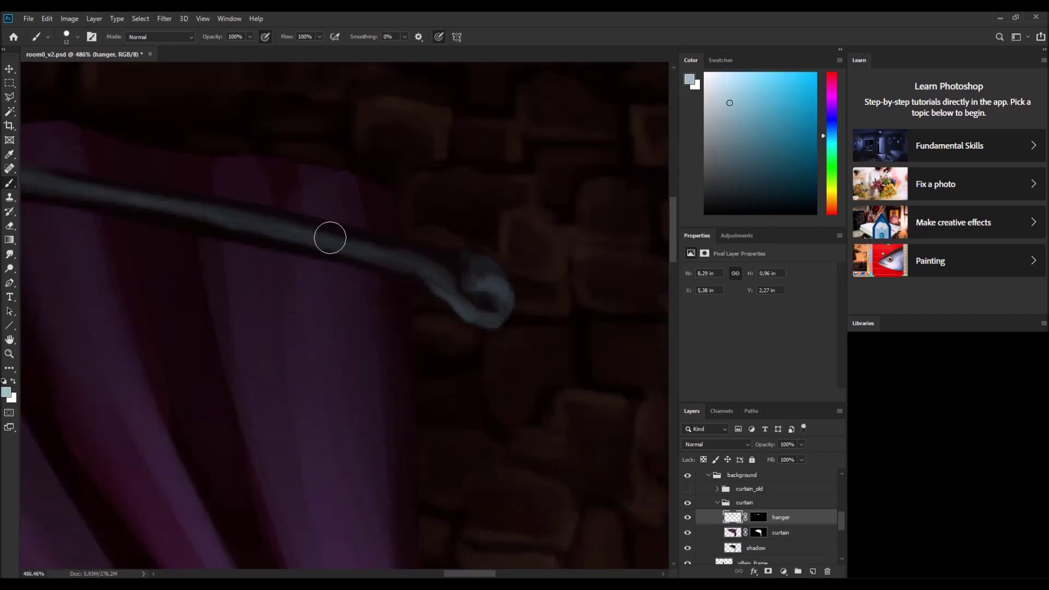
{"action": "left_click_drag", "start_coordinate": [300, 220], "coordinate": [420, 247]}
{"action": "left_click", "coordinate": [468, 265], "text": "alt"}
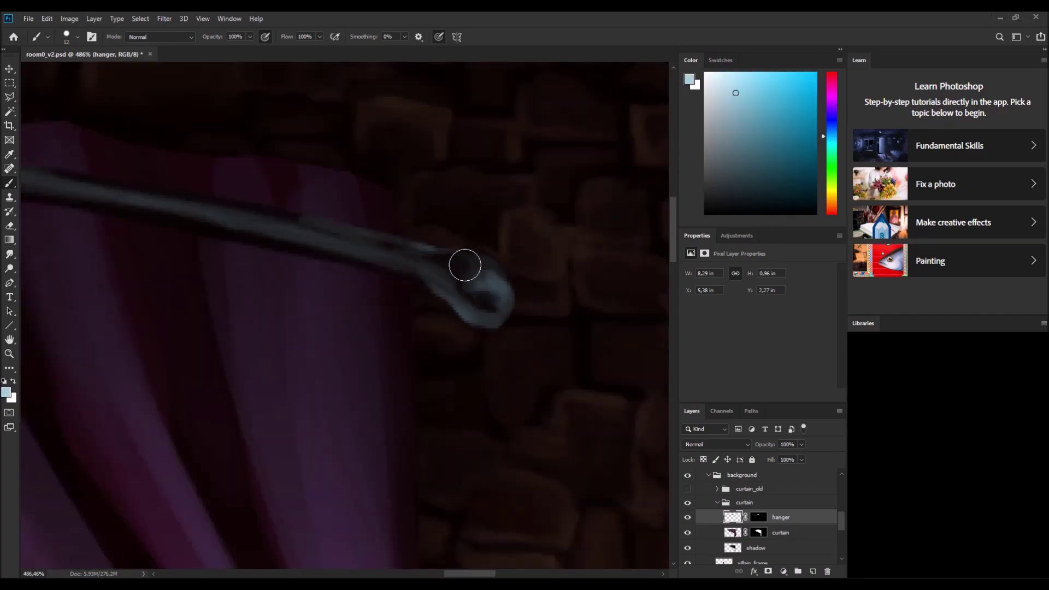
{"action": "scroll", "coordinate": [354, 236], "scroll_direction": "down", "scroll_amount": 4}
{"action": "left_click", "coordinate": [289, 223], "text": "alt"}
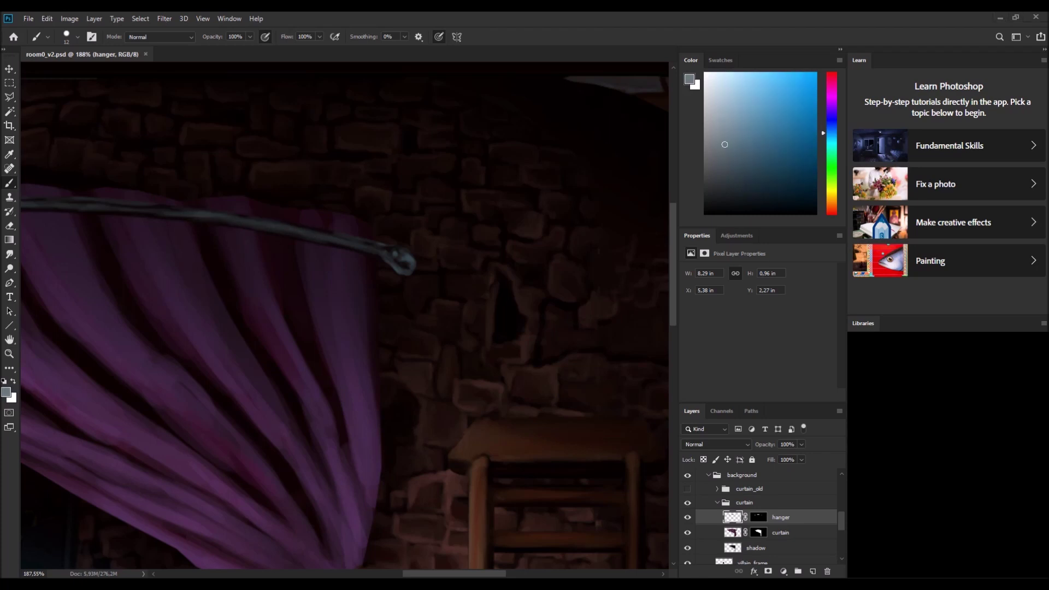
{"action": "scroll", "coordinate": [101, 298], "scroll_direction": "down", "scroll_amount": 5}
{"action": "scroll", "coordinate": [341, 260], "scroll_direction": "up", "scroll_amount": 5}
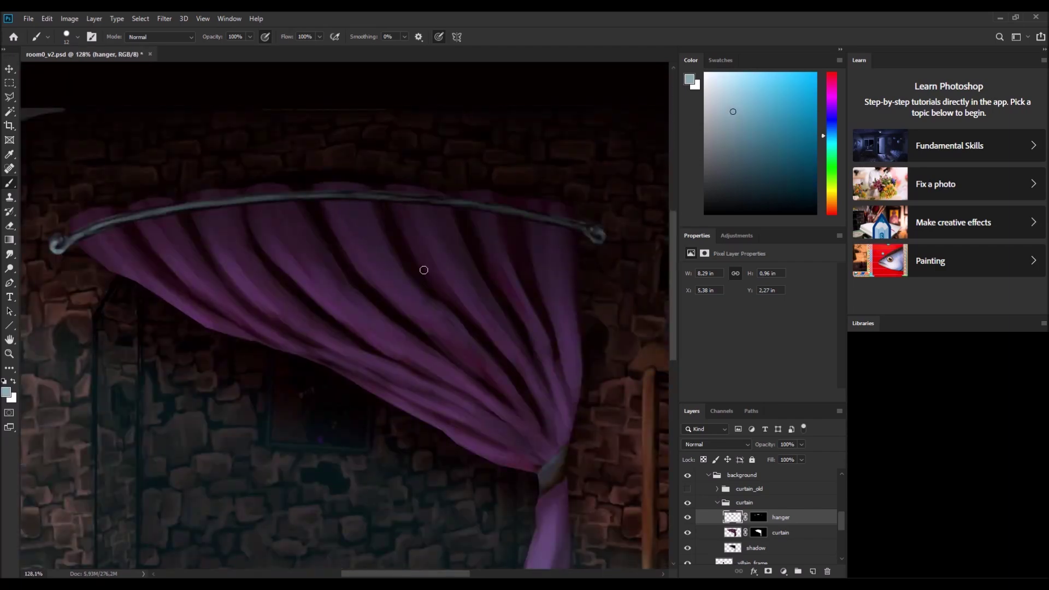
{"action": "scroll", "coordinate": [236, 181], "scroll_direction": "down", "scroll_amount": 3}
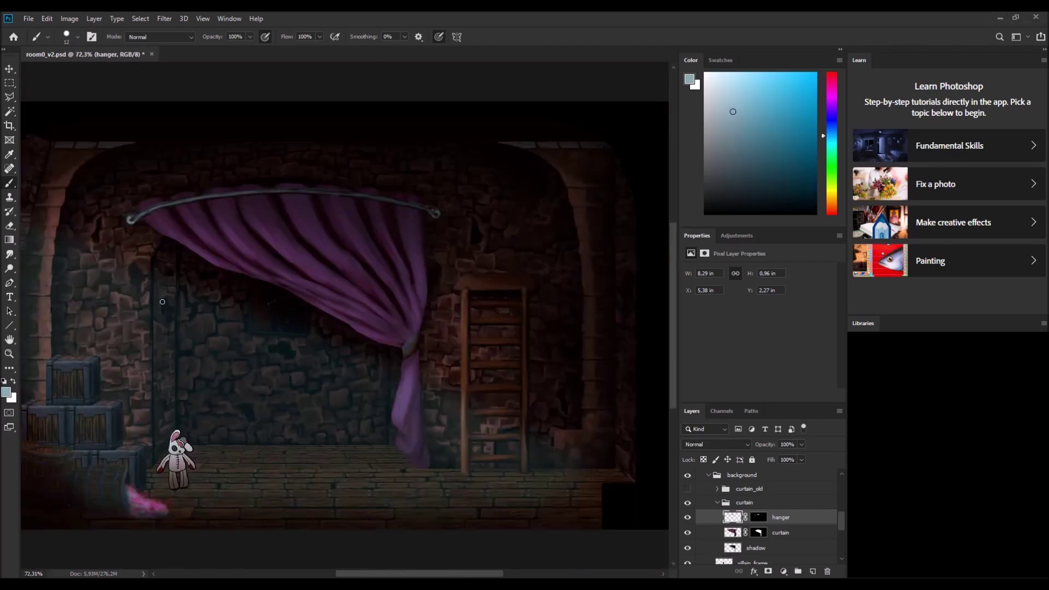
{"action": "scroll", "coordinate": [157, 228], "scroll_direction": "up", "scroll_amount": 5}
Step: Shrink the brush, make the rod layer semi-transparent, and return to the curtain layer
{"action": "key", "text": "d"}
{"action": "key", "text": "bracketleft"}
{"action": "key", "text": "bracketleft"}
{"action": "key", "text": "alt+bracketleft"}
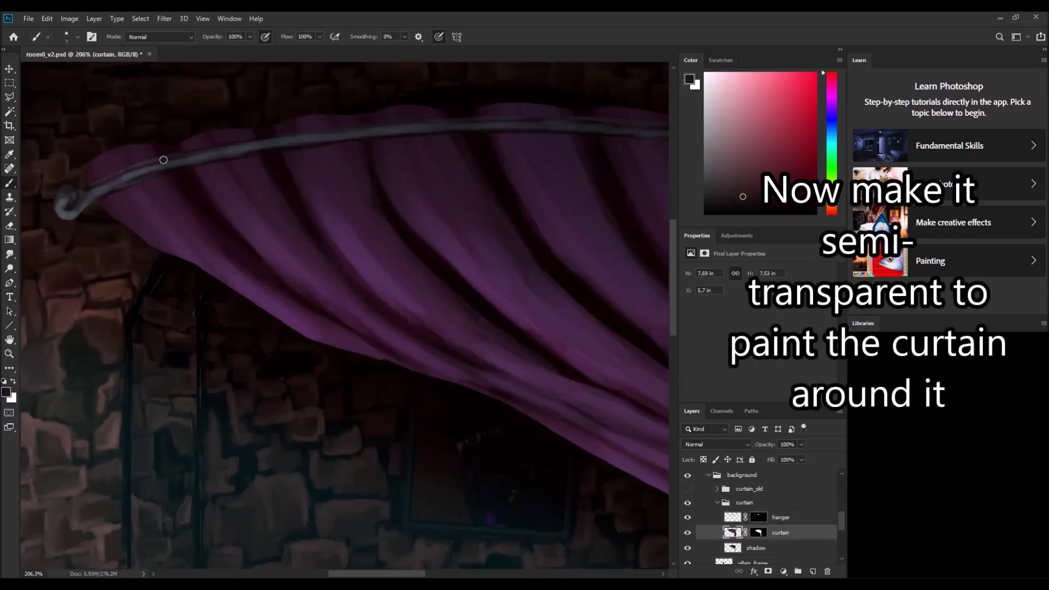
{"action": "key", "text": "alt+bracketright"}
{"action": "left_click", "coordinate": [161, 163], "text": "alt"}
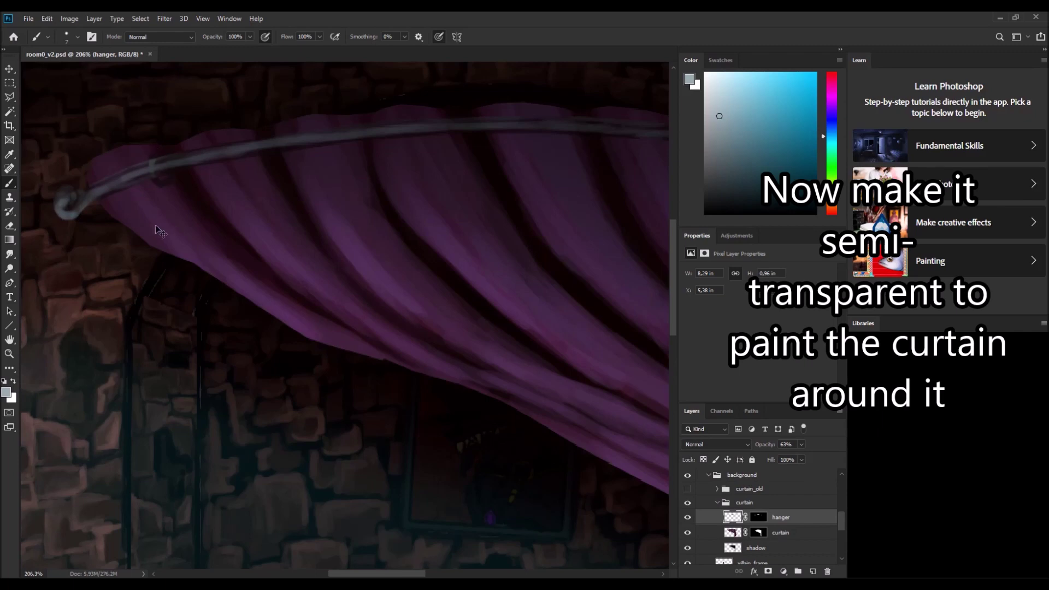
{"action": "key", "text": "alt+bracketleft"}
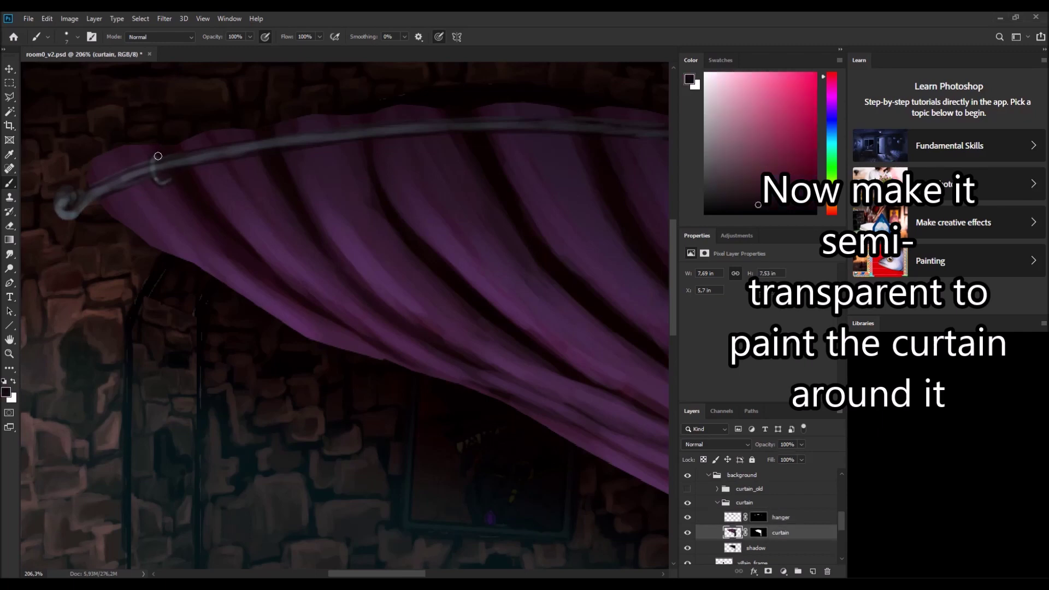
Step: Paint rings at the rod's left end, alternating sampled rod grey and curtain purple
{"action": "left_click", "coordinate": [158, 156], "text": "alt"}
{"action": "scroll", "coordinate": [222, 206], "scroll_direction": "down", "scroll_amount": 4}
{"action": "scroll", "coordinate": [222, 206], "scroll_direction": "up", "scroll_amount": 2}
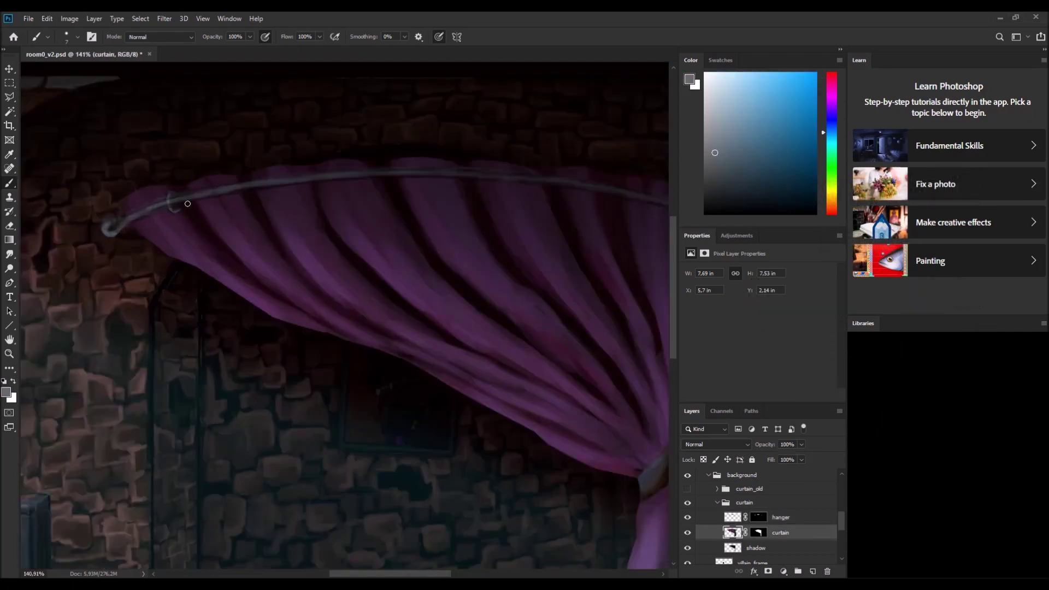
{"action": "left_click", "coordinate": [184, 219], "text": "alt"}
{"action": "scroll", "coordinate": [184, 219], "scroll_direction": "up", "scroll_amount": 5}
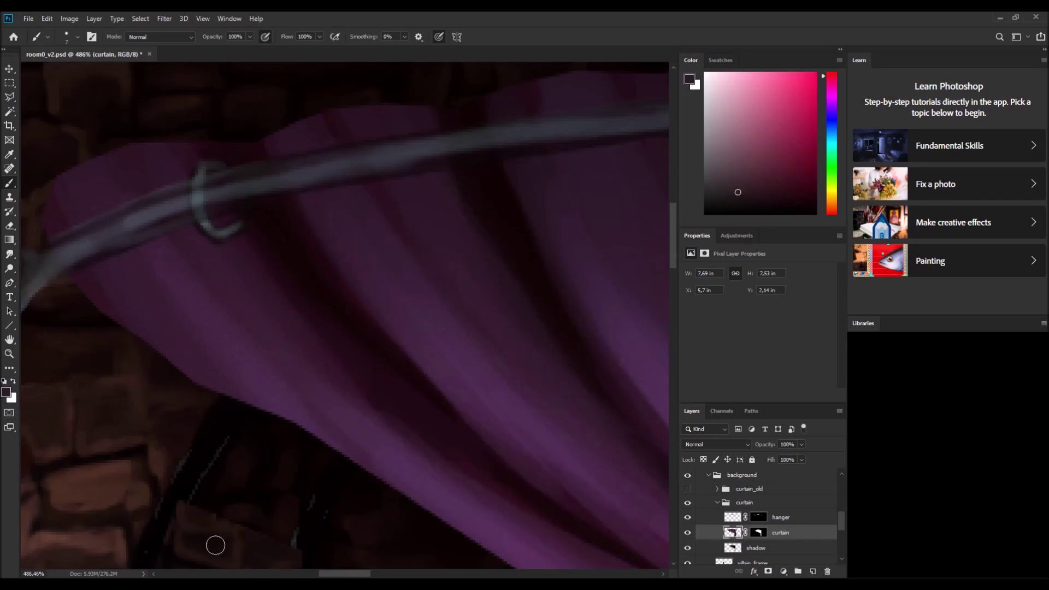
{"action": "left_click", "coordinate": [298, 175], "text": "alt"}
{"action": "scroll", "coordinate": [328, 192], "scroll_direction": "down", "scroll_amount": 3}
{"action": "scroll", "coordinate": [406, 231], "scroll_direction": "down", "scroll_amount": 3}
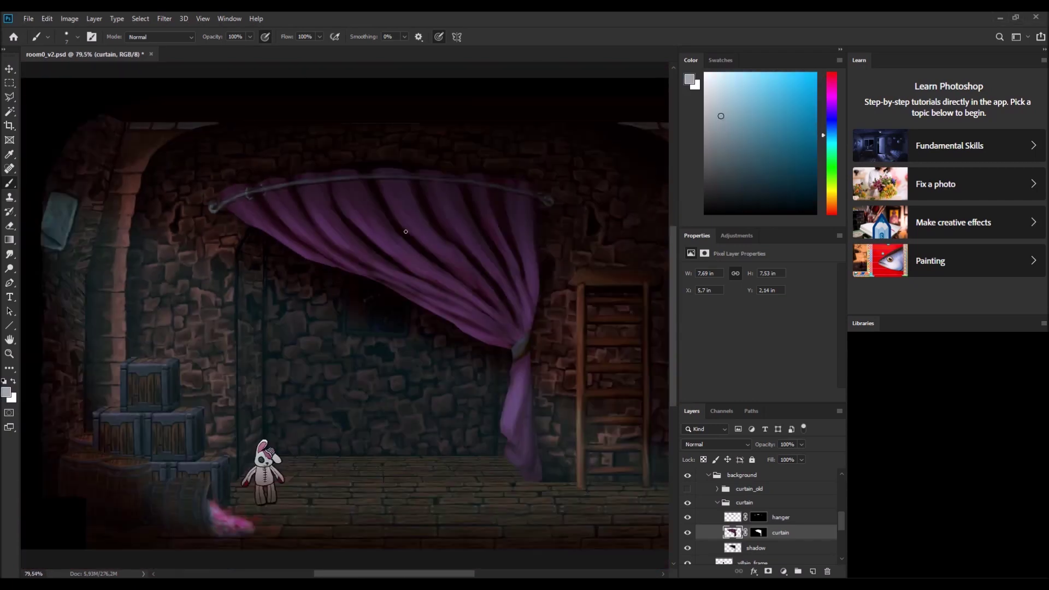
{"action": "scroll", "coordinate": [394, 181], "scroll_direction": "up", "scroll_amount": 3}
{"action": "left_click", "coordinate": [291, 122], "text": "alt"}
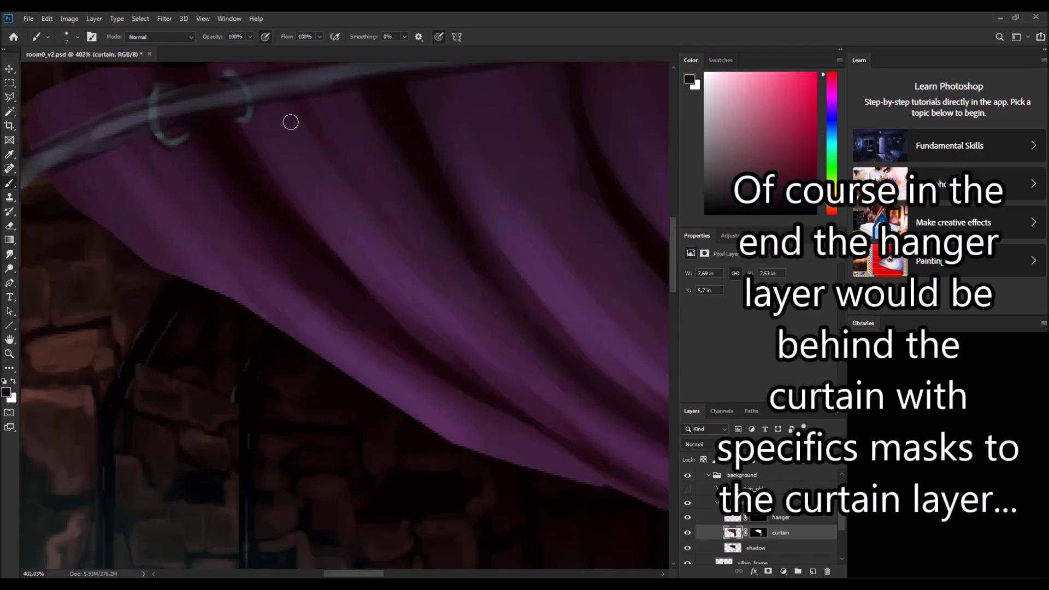
{"action": "scroll", "coordinate": [327, 195], "scroll_direction": "up", "scroll_amount": 2}
{"action": "left_click", "coordinate": [323, 196], "text": "alt"}
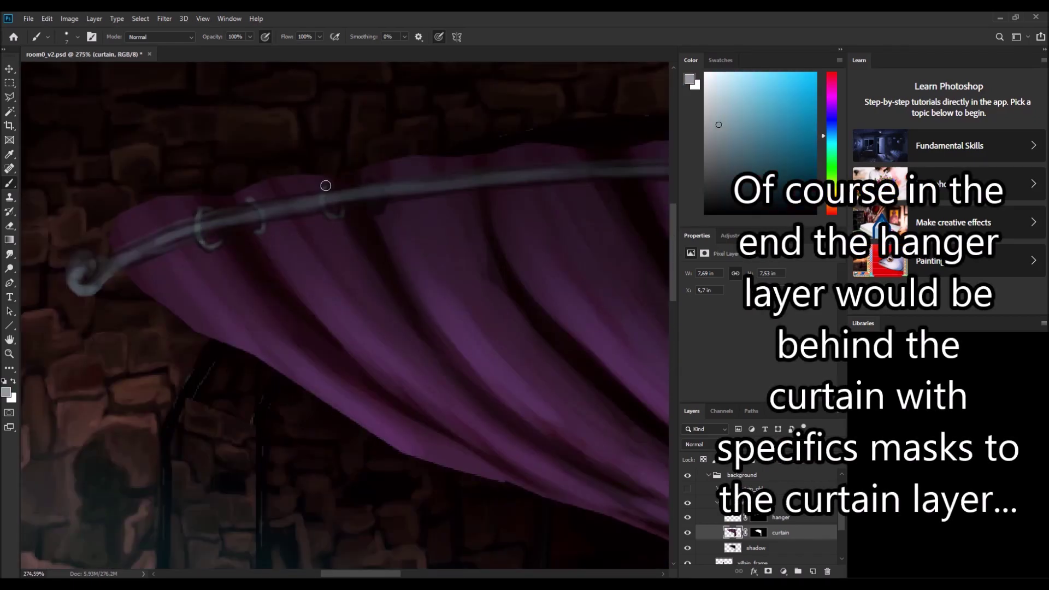
{"action": "left_click", "coordinate": [225, 242], "text": "alt"}
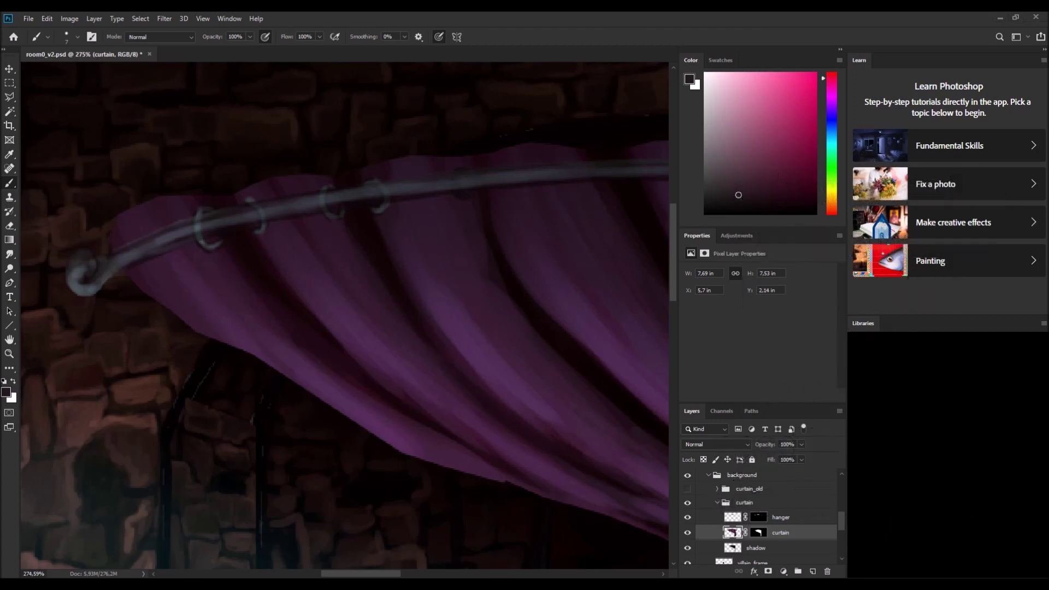
{"action": "left_click", "coordinate": [533, 174], "text": "alt"}
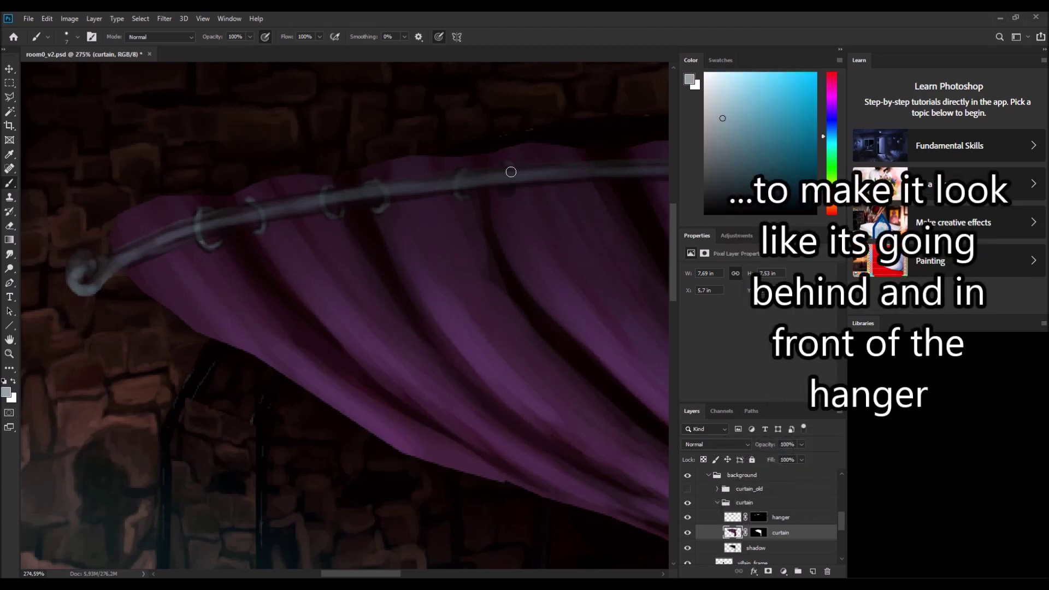
Step: Continue painting grey rings with purple fabric along the rest of the rod
{"action": "left_click_drag", "start_coordinate": [504, 164], "coordinate": [377, 164]}
{"action": "left_click", "coordinate": [377, 164], "text": "alt"}
{"action": "left_click", "coordinate": [445, 167], "text": "alt"}
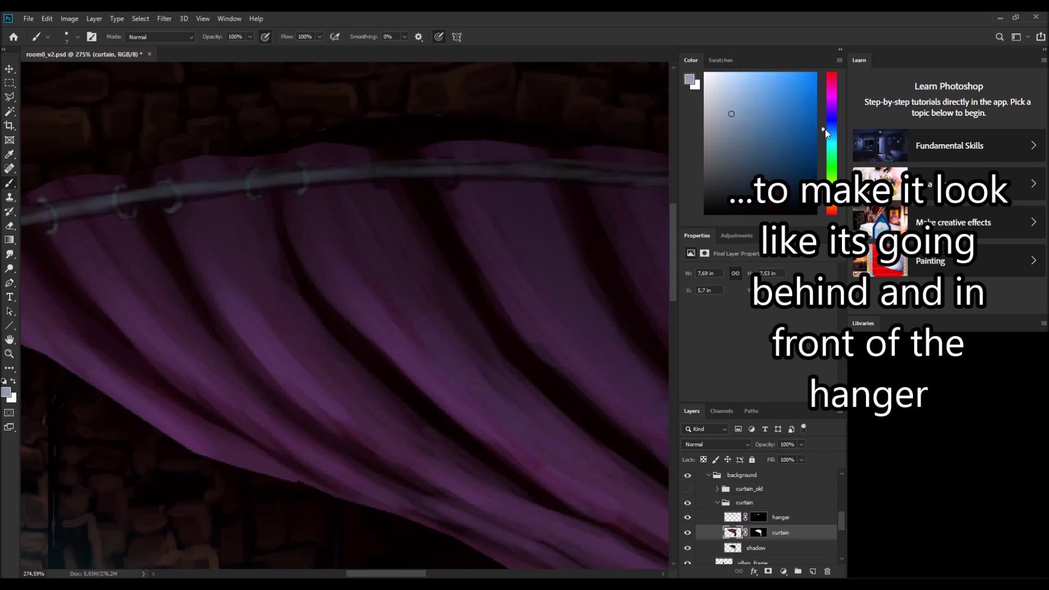
{"action": "left_click", "coordinate": [451, 184], "text": "alt"}
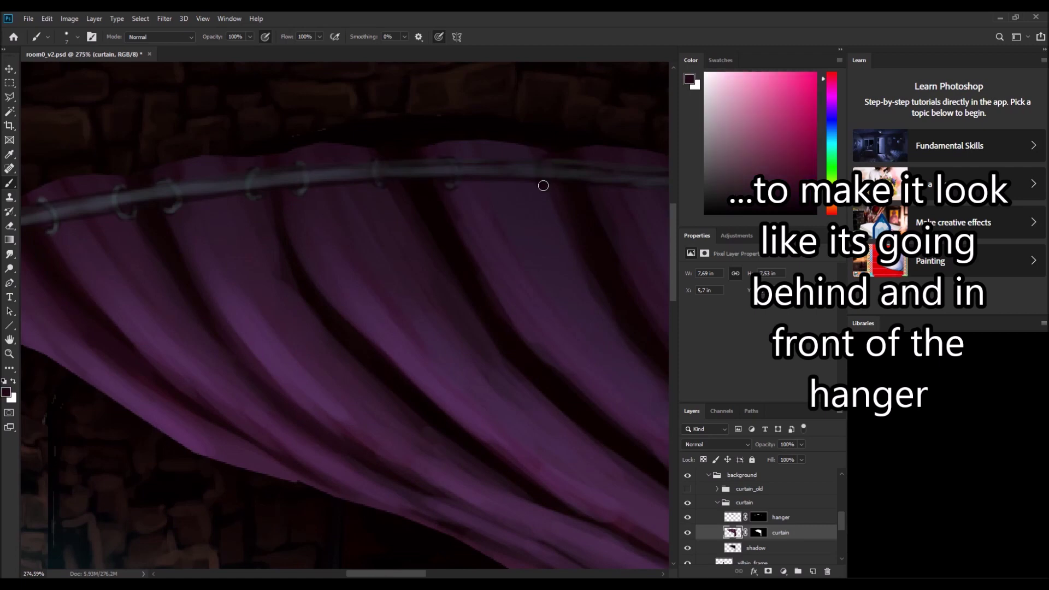
{"action": "left_click_drag", "start_coordinate": [535, 172], "coordinate": [356, 185]}
{"action": "left_click", "coordinate": [356, 185], "text": "alt"}
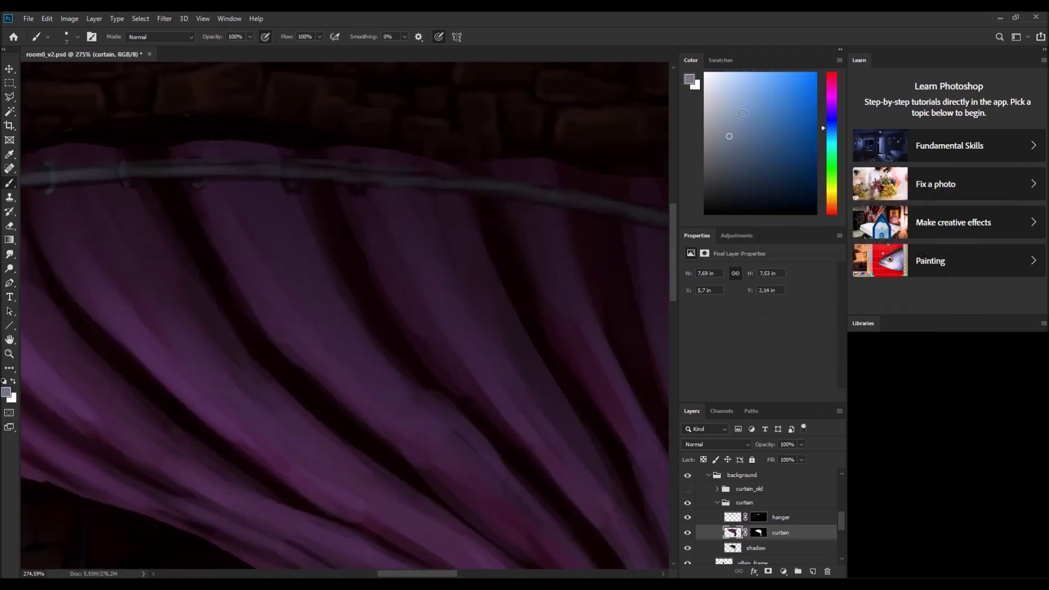
{"action": "left_click", "coordinate": [449, 199], "text": "alt"}
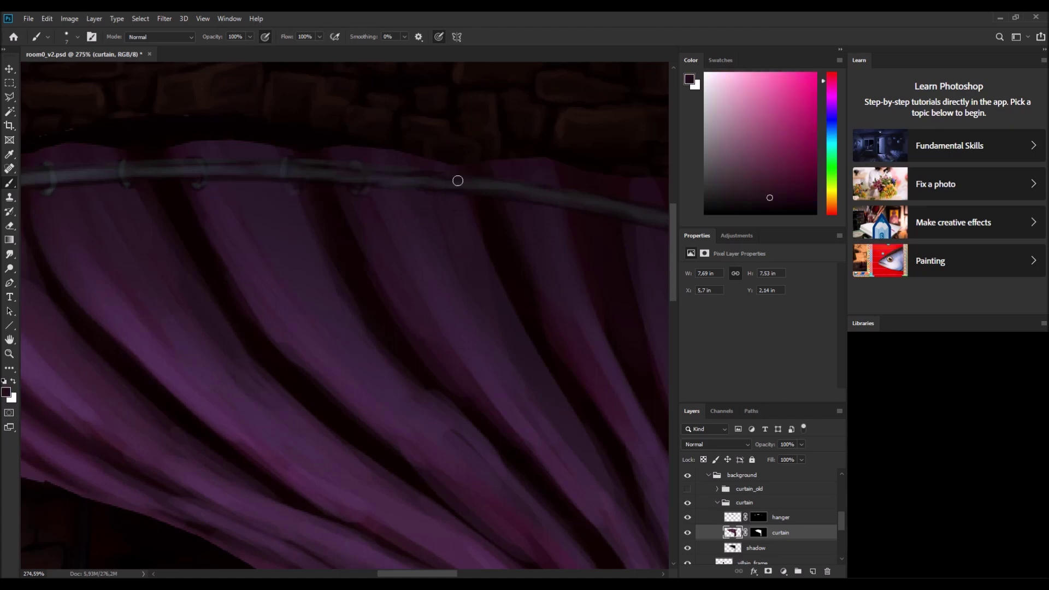
{"action": "left_click_drag", "start_coordinate": [509, 201], "coordinate": [376, 184]}
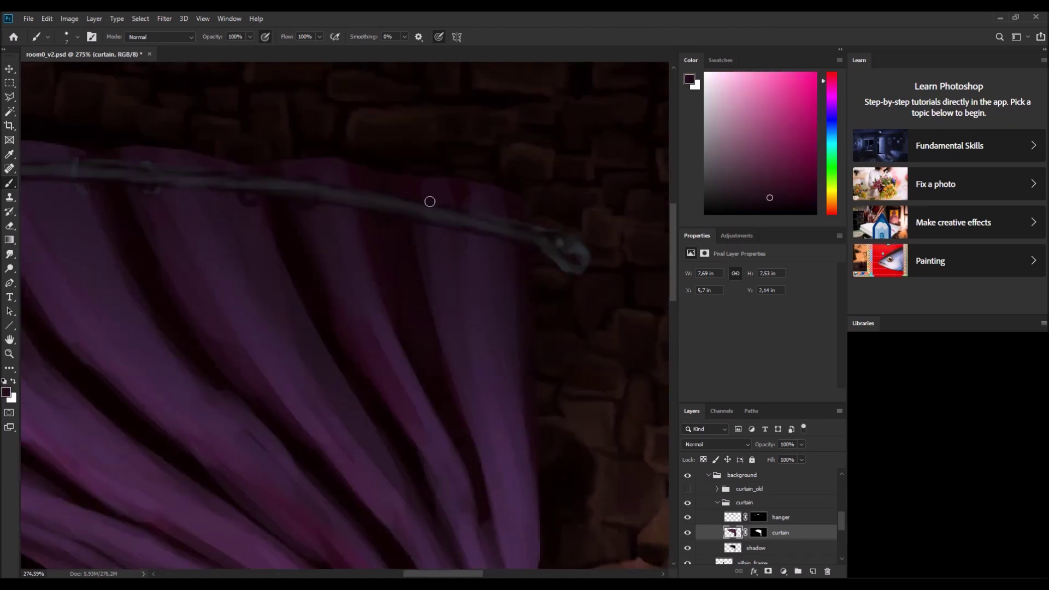
{"action": "left_click", "coordinate": [101, 179], "text": "alt"}
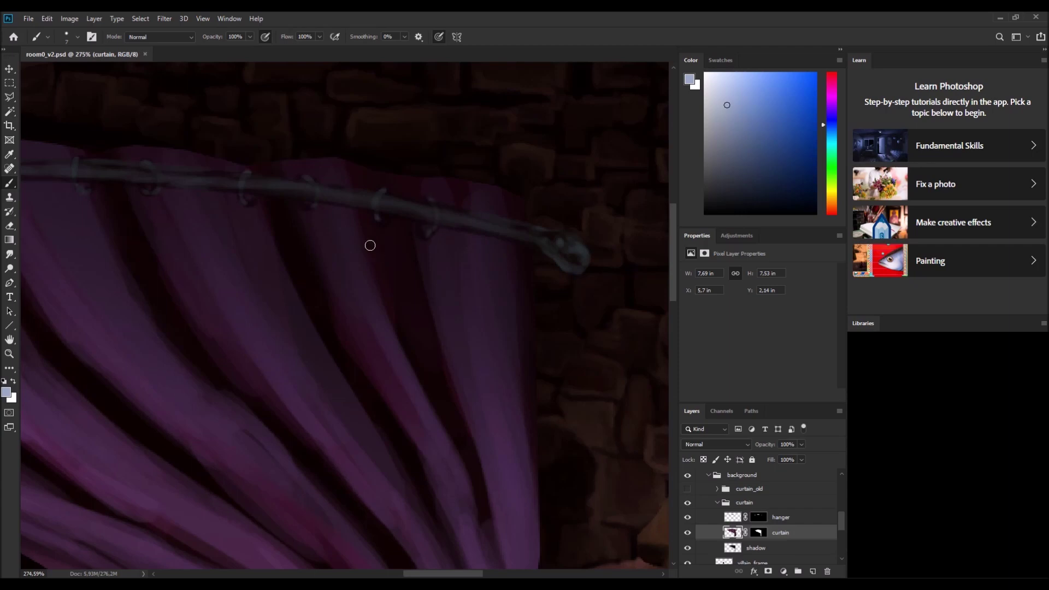
{"action": "scroll", "coordinate": [370, 245], "scroll_direction": "down", "scroll_amount": 5}
{"action": "scroll", "coordinate": [259, 212], "scroll_direction": "up", "scroll_amount": 5}
Step: Move the curtain layer in front of the rod and outline the curtain area over a ring
{"action": "key", "text": "ctrl+bracketright"}
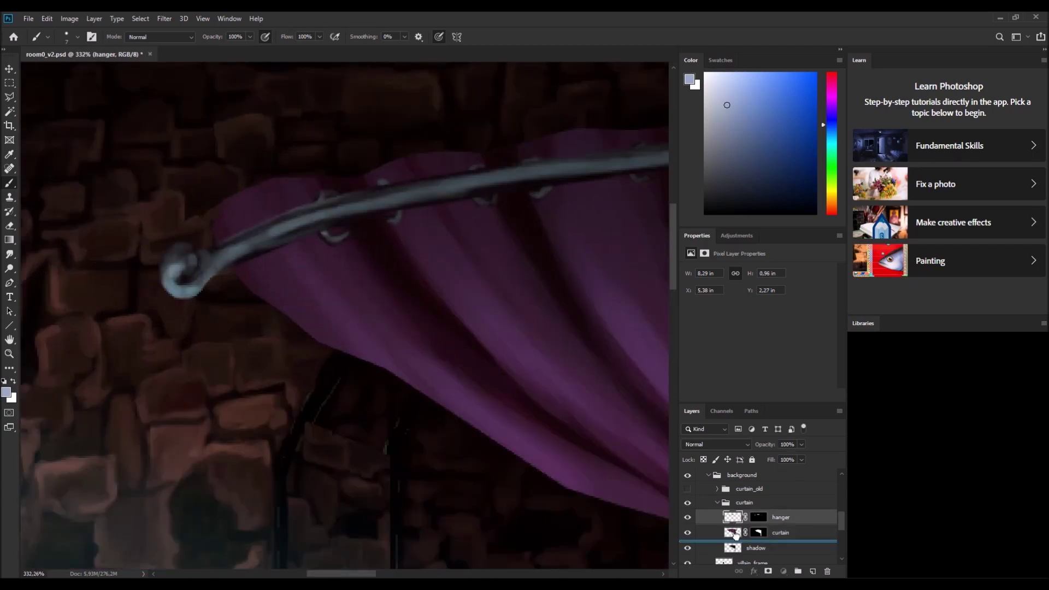
{"action": "key", "text": "e"}
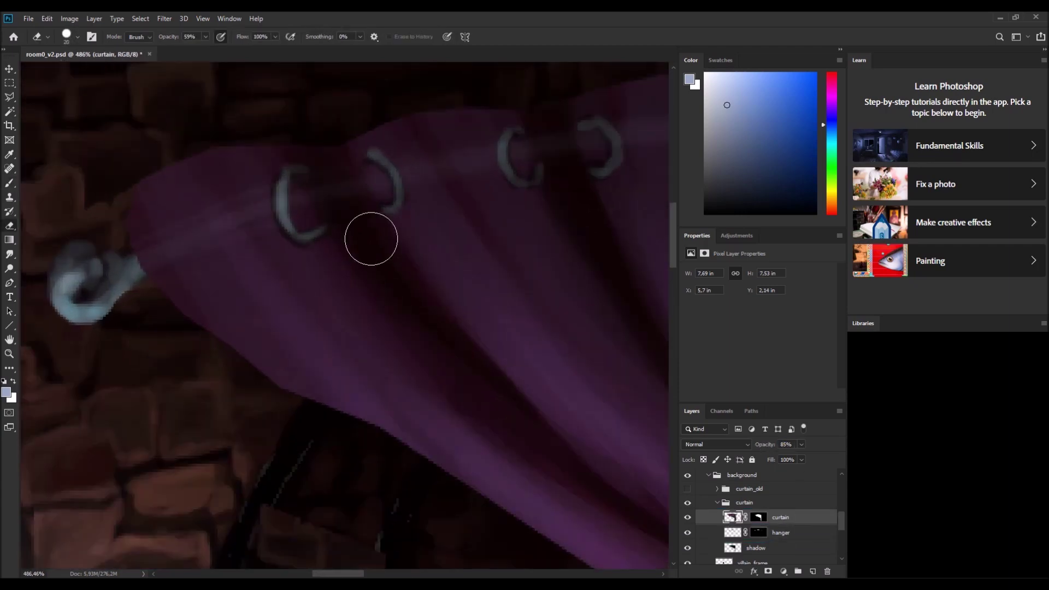
{"action": "key", "text": "l"}
{"action": "left_click", "coordinate": [208, 171]}
{"action": "left_click", "coordinate": [279, 148]}
{"action": "left_click", "coordinate": [391, 131]}
{"action": "left_click", "coordinate": [445, 212]}
Step: Mask out the curtain area over the first ring to reveal the rod, then deselect
{"action": "left_click", "coordinate": [309, 242]}
{"action": "double_click", "coordinate": [215, 275]}
{"action": "scroll", "coordinate": [445, 227], "scroll_direction": "down", "scroll_amount": 5}
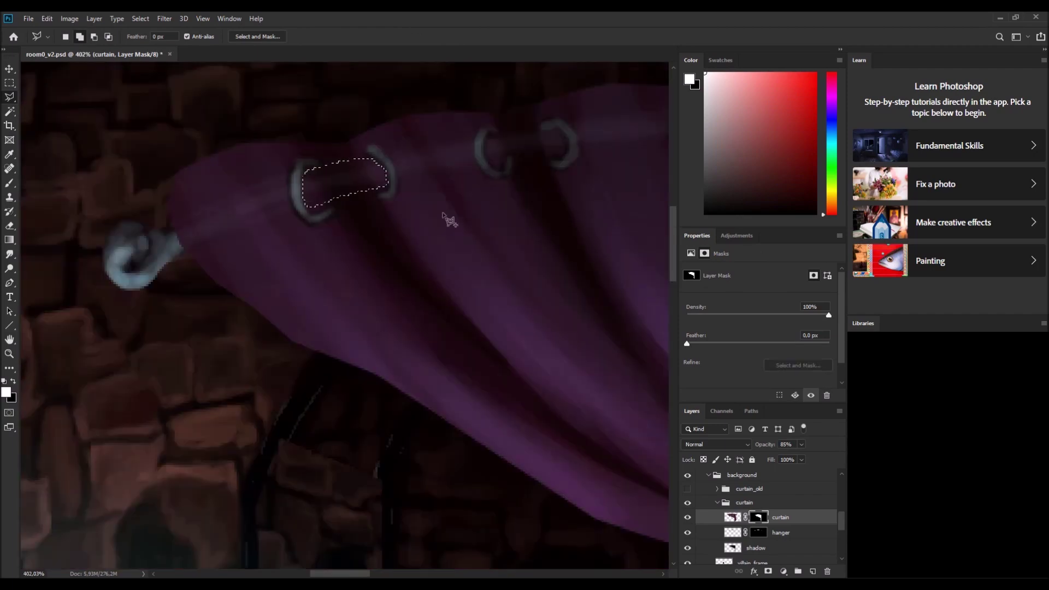
{"action": "key", "text": "Delete"}
{"action": "key", "text": "ctrl+d"}
{"action": "scroll", "coordinate": [498, 392], "scroll_direction": "up", "scroll_amount": 10}
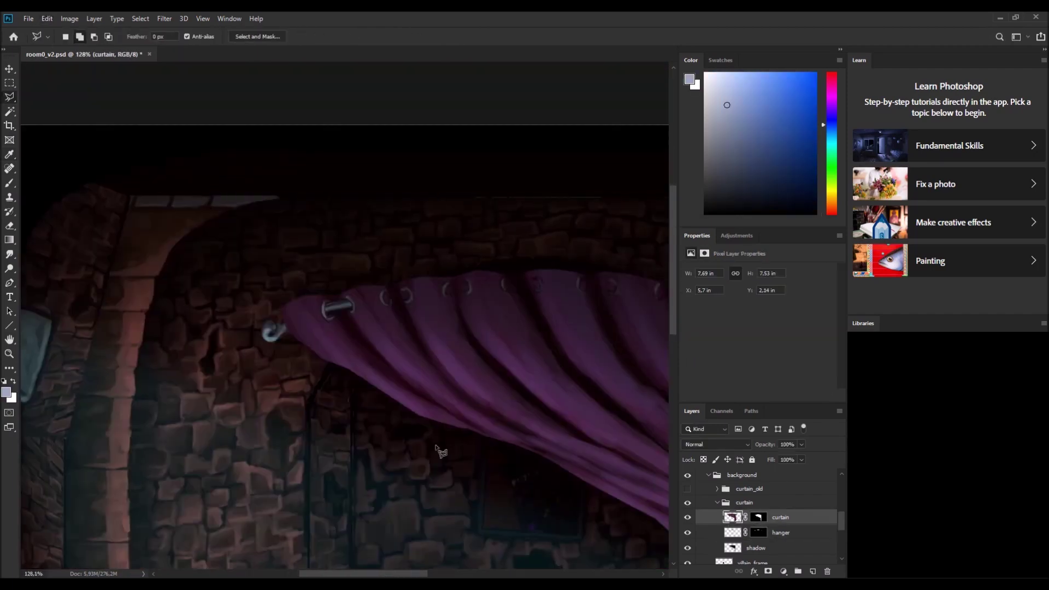
Step: Set the curtain opacity to 73% and outline the rod section through the next ring
{"action": "key", "text": "7"}
{"action": "key", "text": "3"}
{"action": "left_click", "coordinate": [305, 293]}
{"action": "left_click", "coordinate": [516, 267]}
{"action": "left_click", "coordinate": [574, 266]}
{"action": "left_click", "coordinate": [626, 321]}
{"action": "left_click", "coordinate": [612, 377]}
{"action": "left_click", "coordinate": [520, 398]}
{"action": "left_click", "coordinate": [306, 295]}
Step: Lower the curtain opacity to 52% and outline the rod at the left ring
{"action": "key", "text": "5"}
{"action": "key", "text": "2"}
{"action": "scroll", "coordinate": [391, 538], "scroll_direction": "down", "scroll_amount": 3}
{"action": "left_click", "coordinate": [468, 244]}
{"action": "left_click", "coordinate": [601, 244]}
{"action": "left_click", "coordinate": [604, 298]}
{"action": "left_click", "coordinate": [469, 243]}
{"action": "scroll", "coordinate": [521, 328], "scroll_direction": "down", "scroll_amount": 3}
Step: Outline the rod through the right ring, tracing around the ring's bottom edge
{"action": "left_click", "coordinate": [99, 242]}
{"action": "left_click", "coordinate": [261, 272]}
{"action": "left_click", "coordinate": [174, 276]}
{"action": "left_click", "coordinate": [99, 276]}
{"action": "left_click", "coordinate": [99, 242]}
{"action": "left_click", "coordinate": [452, 238]}
{"action": "left_click", "coordinate": [568, 246]}
{"action": "left_click", "coordinate": [606, 265]}
{"action": "left_click", "coordinate": [612, 281]}
{"action": "left_click", "coordinate": [608, 298]}
{"action": "left_click", "coordinate": [595, 299]}
{"action": "left_click", "coordinate": [448, 284]}
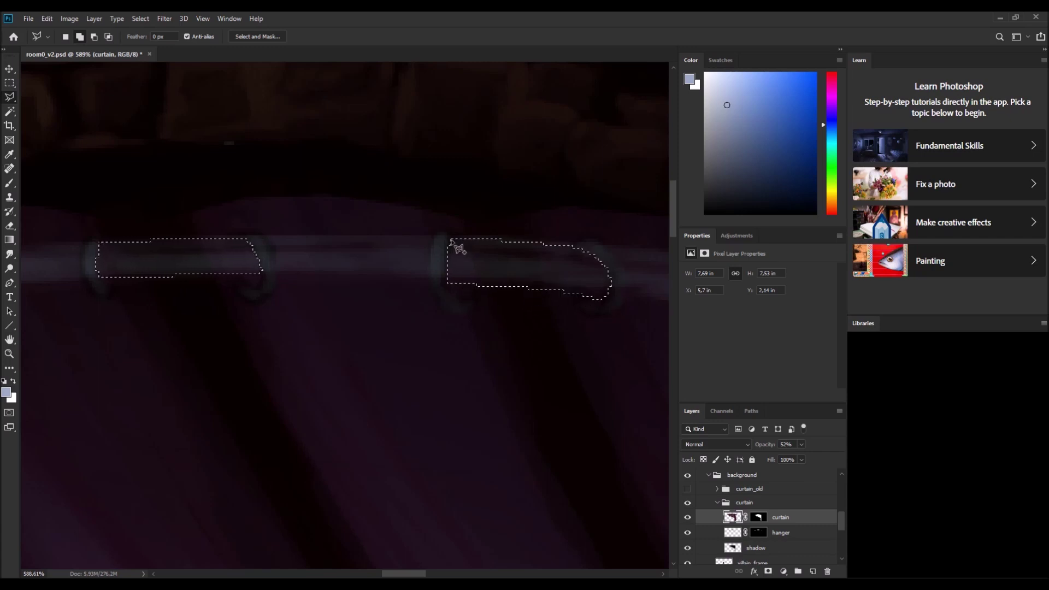
{"action": "left_click", "coordinate": [456, 247]}
{"action": "scroll", "coordinate": [289, 279], "scroll_direction": "up", "scroll_amount": 2}
Step: Add a Polygonal Lasso outline around the rod at the second hanger's ring
{"action": "left_click", "coordinate": [82, 350]}
{"action": "left_click", "coordinate": [142, 328]}
{"action": "scroll", "coordinate": [402, 499], "scroll_direction": "down", "scroll_amount": 2}
{"action": "left_click", "coordinate": [401, 498]}
{"action": "scroll", "coordinate": [385, 503], "scroll_direction": "up", "scroll_amount": 3}
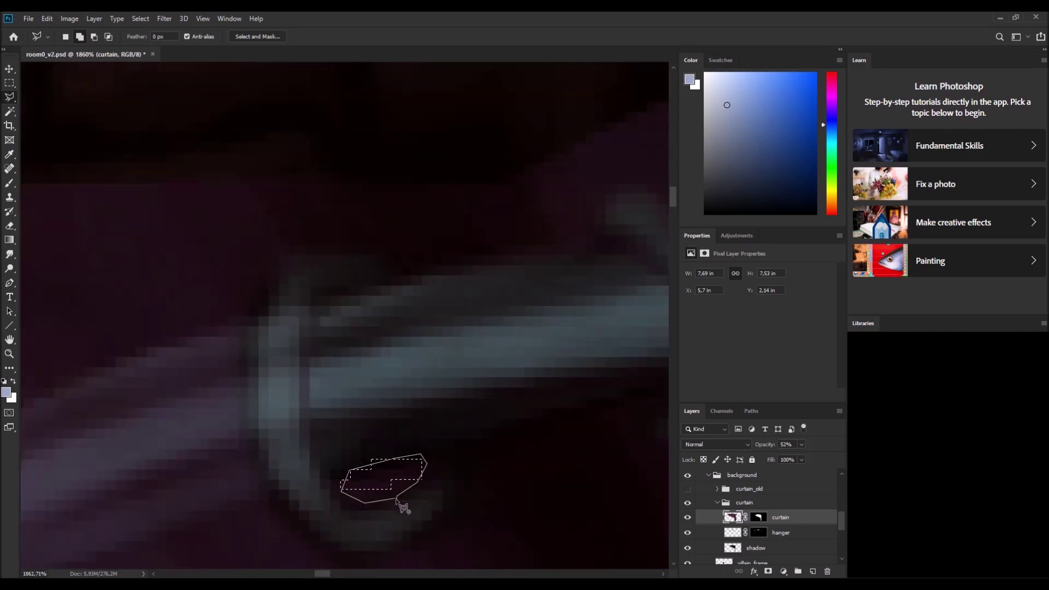
{"action": "scroll", "coordinate": [597, 434], "scroll_direction": "down", "scroll_amount": 1}
{"action": "left_click", "coordinate": [597, 433]}
{"action": "scroll", "coordinate": [292, 380], "scroll_direction": "up", "scroll_amount": 2}
{"action": "left_click", "coordinate": [290, 377]}
{"action": "scroll", "coordinate": [290, 377], "scroll_direction": "down", "scroll_amount": 3}
{"action": "scroll", "coordinate": [105, 328], "scroll_direction": "up", "scroll_amount": 3}
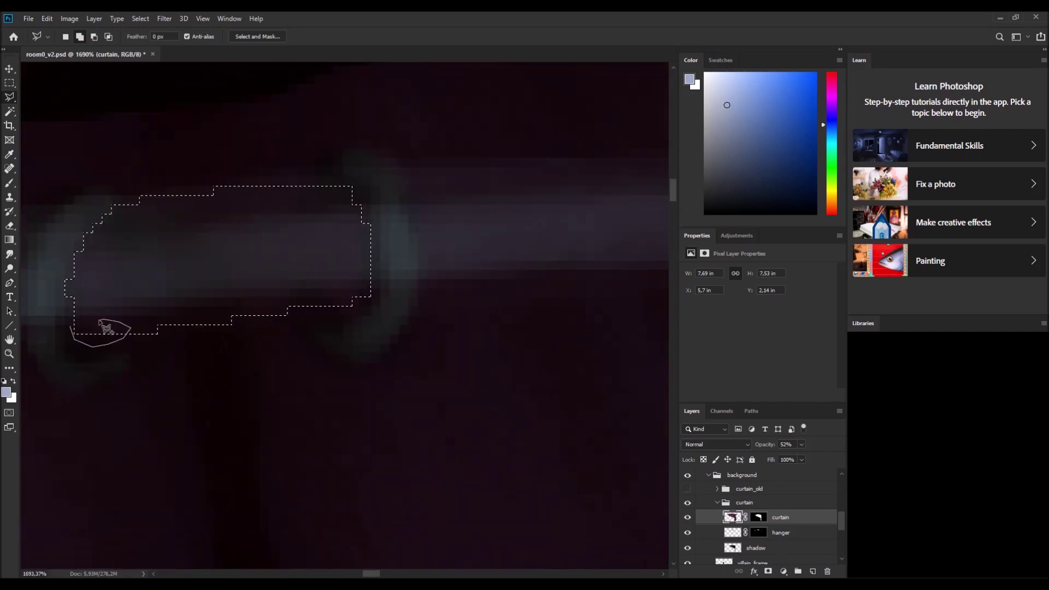
{"action": "scroll", "coordinate": [222, 345], "scroll_direction": "down", "scroll_amount": 1}
{"action": "scroll", "coordinate": [222, 345], "scroll_direction": "down", "scroll_amount": 1}
{"action": "scroll", "coordinate": [235, 382], "scroll_direction": "up", "scroll_amount": 3}
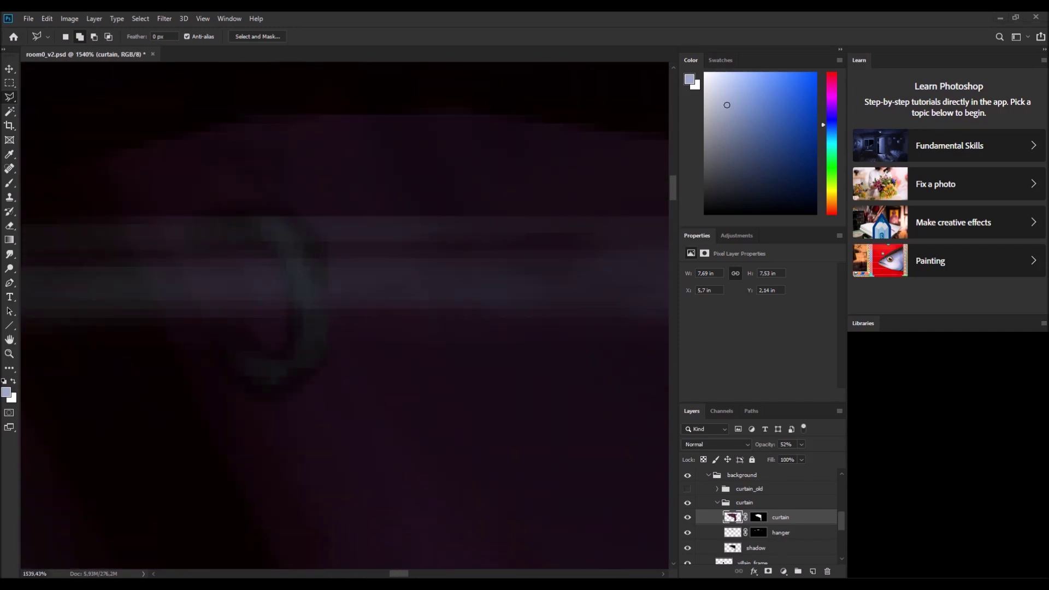
Step: Select the rod section passing through the following ring
{"action": "left_click", "coordinate": [293, 316]}
{"action": "scroll", "coordinate": [322, 356], "scroll_direction": "down", "scroll_amount": 2}
{"action": "left_click", "coordinate": [316, 328]}
{"action": "left_click", "coordinate": [281, 481]}
{"action": "scroll", "coordinate": [363, 468], "scroll_direction": "up", "scroll_amount": 1}
{"action": "left_click", "coordinate": [458, 416]}
{"action": "left_click", "coordinate": [123, 235]}
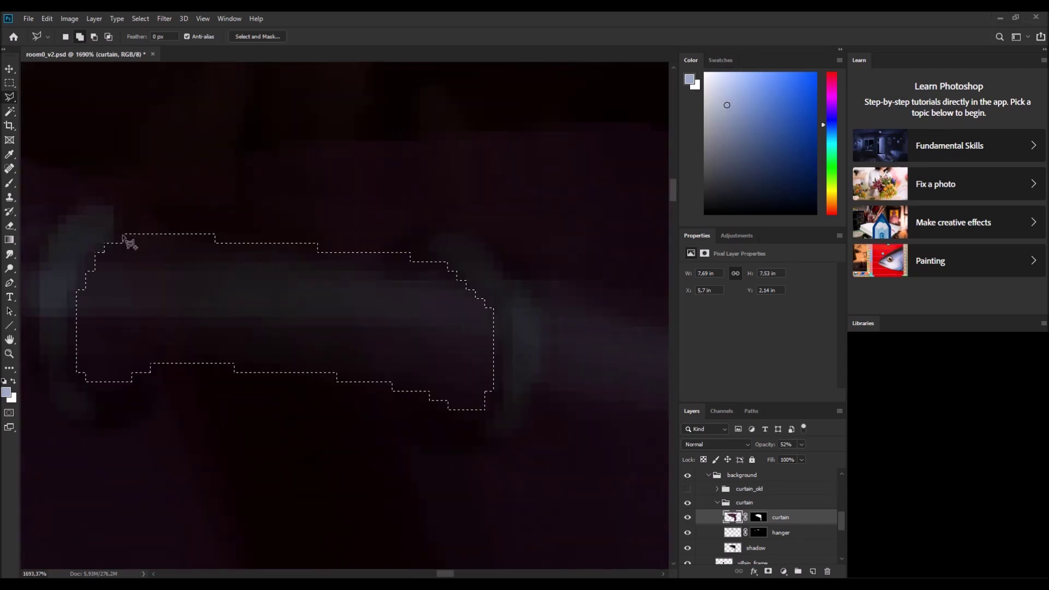
{"action": "scroll", "coordinate": [284, 333], "scroll_direction": "down", "scroll_amount": 2}
Step: Outline the next rod section around its hanger
{"action": "left_click", "coordinate": [296, 331]}
{"action": "left_click", "coordinate": [272, 339]}
{"action": "left_click", "coordinate": [261, 429]}
{"action": "left_click", "coordinate": [268, 439]}
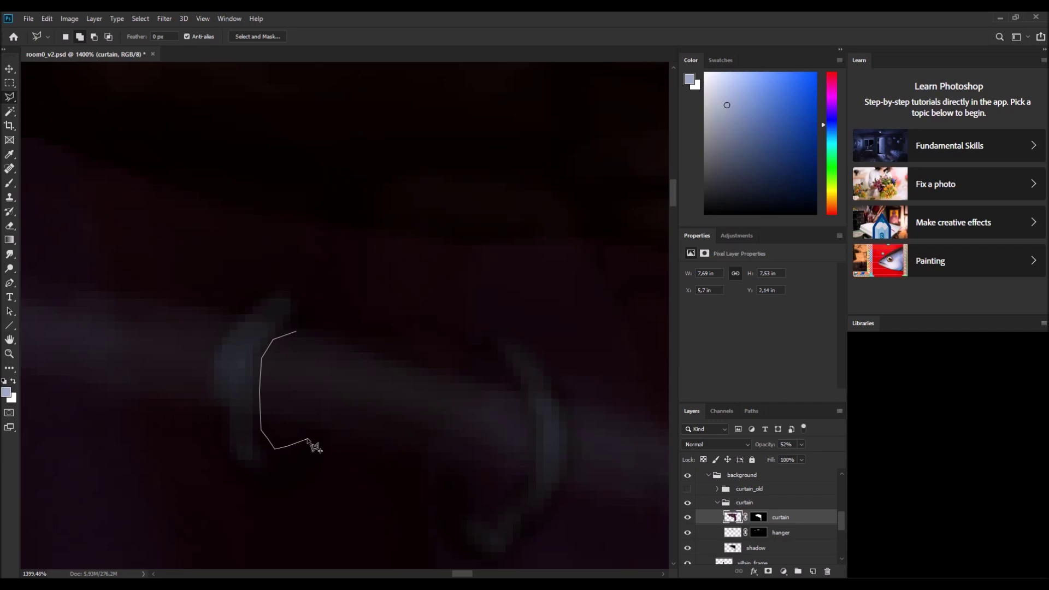
{"action": "left_click", "coordinate": [464, 476]}
{"action": "left_click", "coordinate": [473, 510]}
{"action": "left_click", "coordinate": [526, 482]}
{"action": "left_click", "coordinate": [536, 444]}
{"action": "double_click", "coordinate": [503, 377]}
{"action": "scroll", "coordinate": [490, 392], "scroll_direction": "down", "scroll_amount": 6}
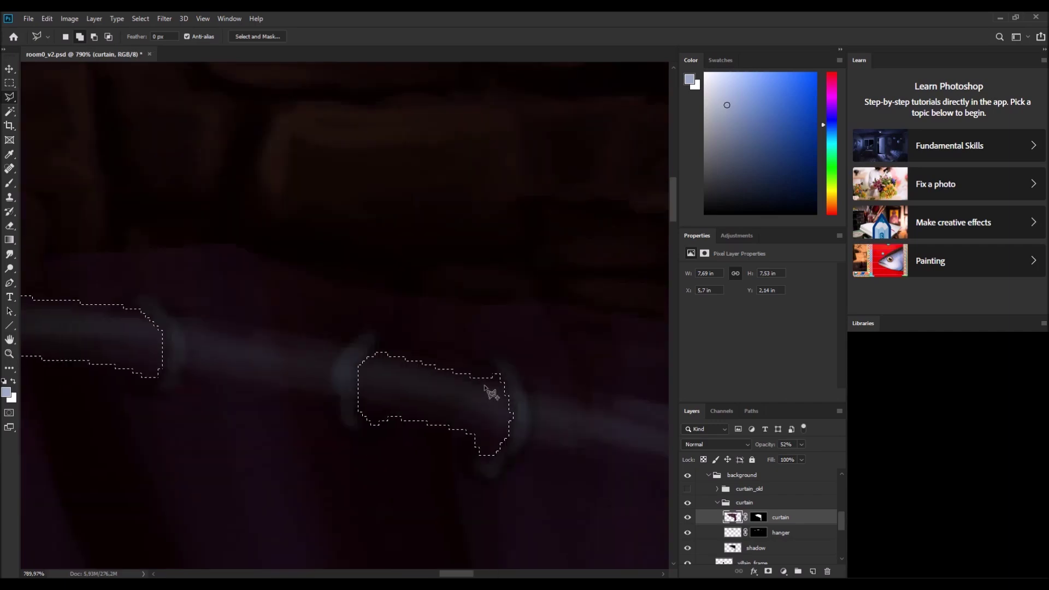
{"action": "scroll", "coordinate": [490, 392], "scroll_direction": "down", "scroll_amount": 10}
{"action": "scroll", "coordinate": [350, 377], "scroll_direction": "up", "scroll_amount": 2}
Step: Deselect and return the curtain layer to 100% opacity
{"action": "key", "text": "ctrl+d"}
{"action": "key", "text": "0"}
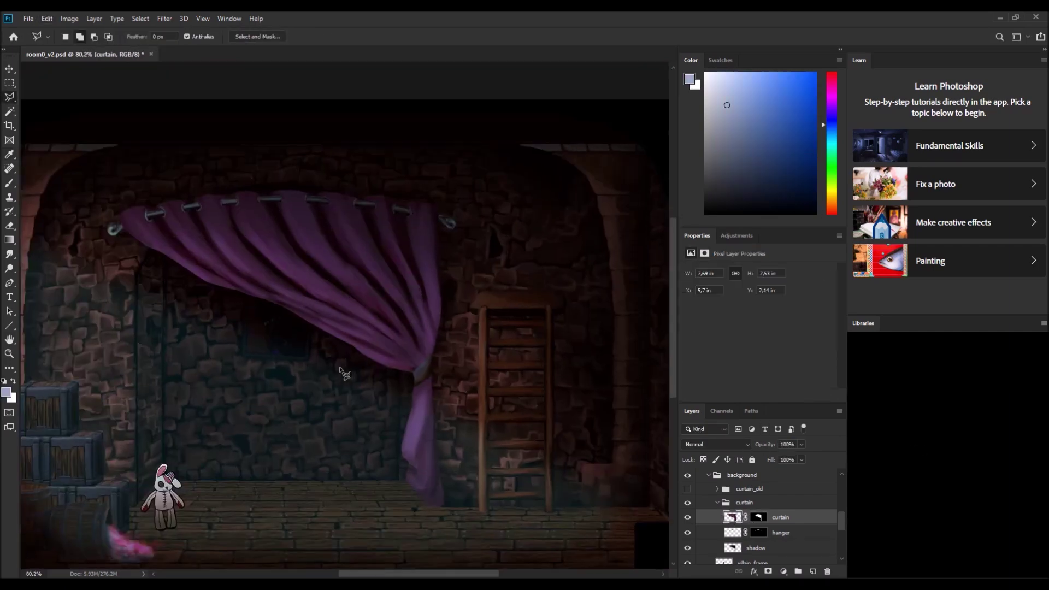
{"action": "key", "text": "b"}
{"action": "scroll", "coordinate": [118, 200], "scroll_direction": "up", "scroll_amount": 5}
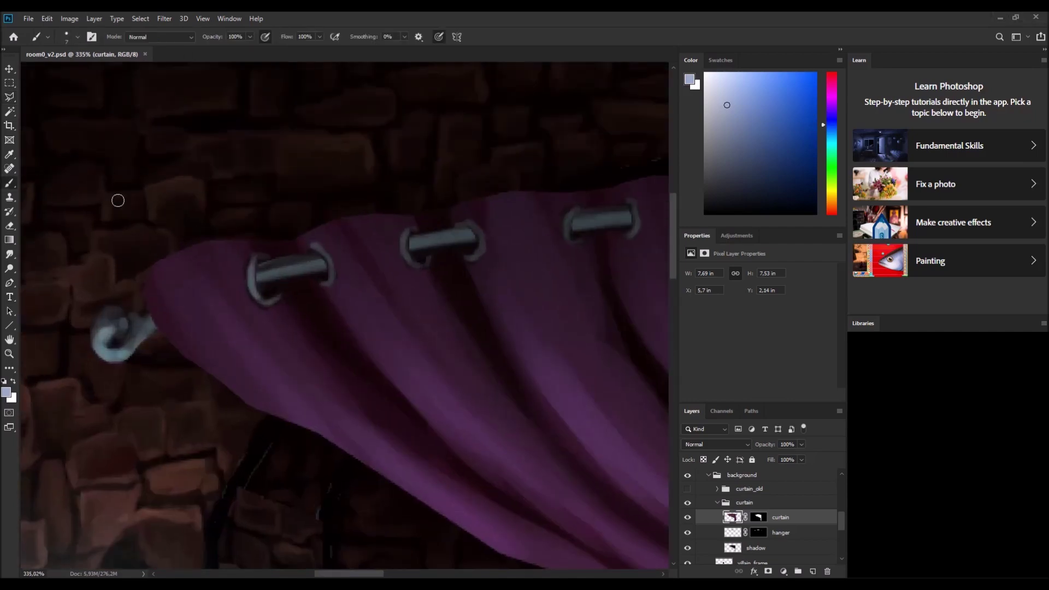
Step: Sample dark, muted and light curtain purples and paint shading near the first rings
{"action": "left_click", "coordinate": [236, 281], "text": "alt"}
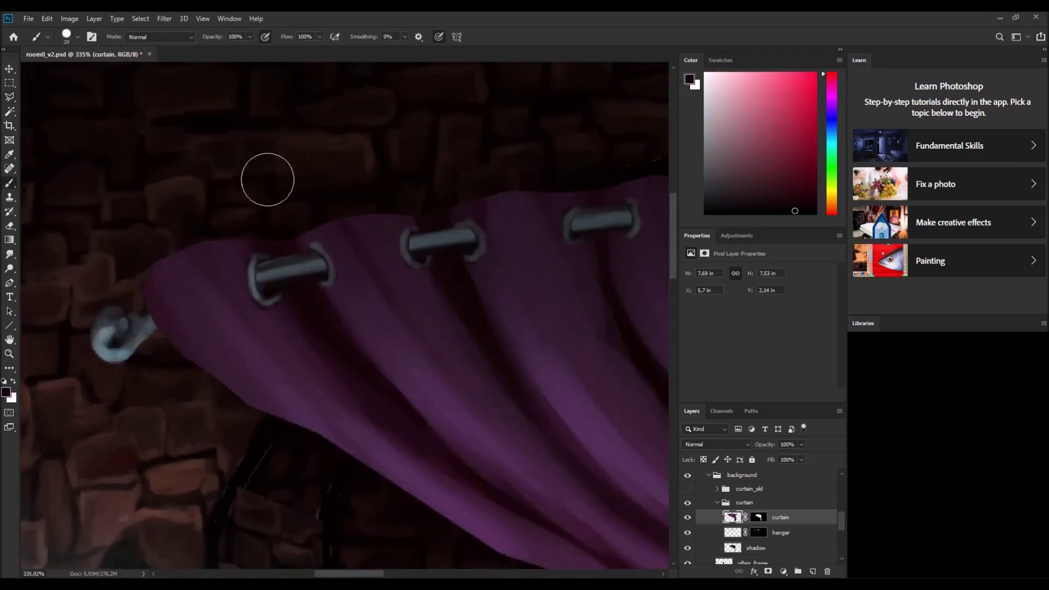
{"action": "left_click", "coordinate": [459, 307], "text": "alt"}
{"action": "left_click", "coordinate": [470, 255], "text": "alt"}
{"action": "left_click", "coordinate": [552, 193], "text": "alt"}
{"action": "left_click_drag", "start_coordinate": [552, 193], "coordinate": [448, 166]}
{"action": "left_click", "coordinate": [349, 243], "text": "alt"}
{"action": "left_click", "coordinate": [371, 276], "text": "alt"}
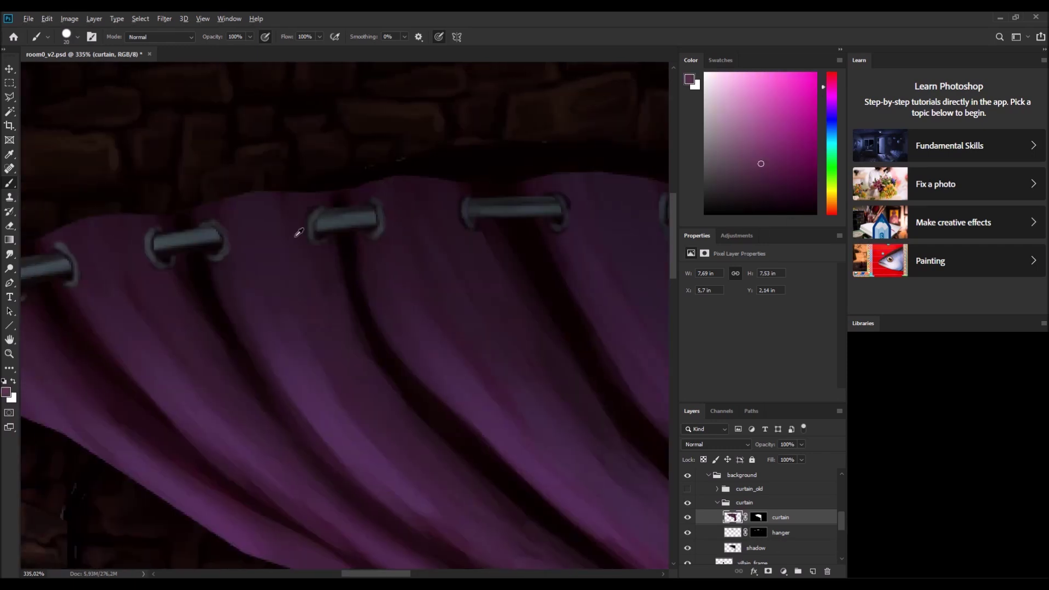
{"action": "left_click", "coordinate": [541, 265], "text": "alt"}
Step: Paint dark fold shading around the next rings with sampled curtain purples
{"action": "left_click_drag", "start_coordinate": [536, 291], "coordinate": [404, 284]}
{"action": "left_click", "coordinate": [328, 184], "text": "alt"}
{"action": "left_click", "coordinate": [420, 296], "text": "alt"}
{"action": "left_click", "coordinate": [588, 243], "text": "alt"}
{"action": "left_click", "coordinate": [622, 415], "text": "alt"}
Step: Shade the right end of the curtain top with dark red and grey-violet tones
{"action": "left_click_drag", "start_coordinate": [547, 328], "coordinate": [203, 328]}
{"action": "left_click", "coordinate": [364, 348], "text": "alt"}
{"action": "left_click", "coordinate": [347, 278], "text": "alt"}
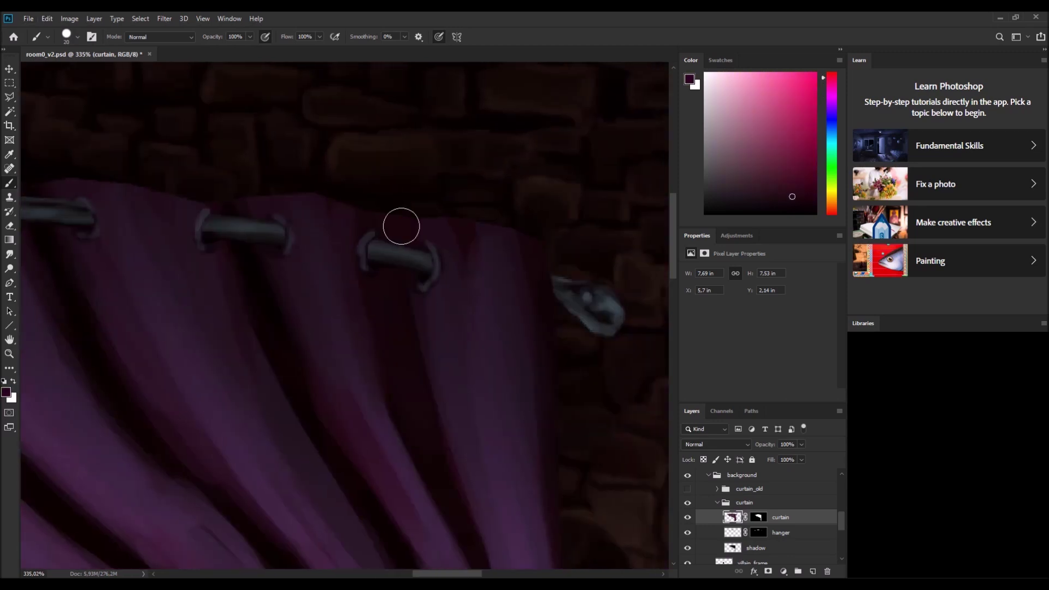
{"action": "left_click", "coordinate": [268, 305], "text": "alt"}
{"action": "left_click", "coordinate": [407, 395], "text": "alt"}
{"action": "left_click", "coordinate": [388, 265], "text": "alt"}
{"action": "left_click", "coordinate": [539, 293], "text": "alt"}
Step: Save the document, then add near-black shading along the rod and rings
{"action": "key", "text": "ctrl+s"}
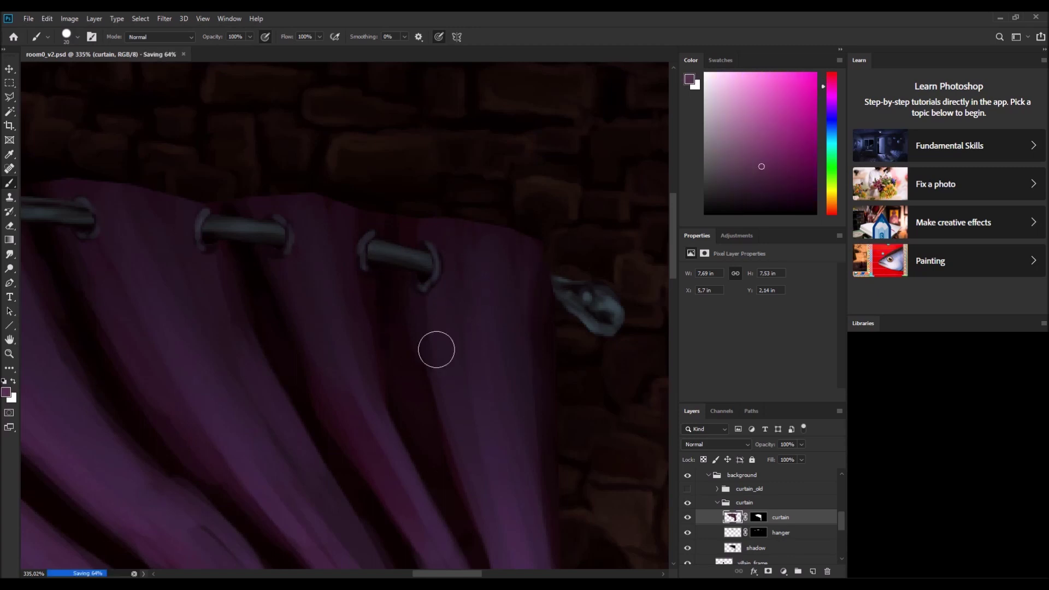
{"action": "scroll", "coordinate": [344, 235], "scroll_direction": "up", "scroll_amount": 4}
{"action": "left_click", "coordinate": [179, 271], "text": "alt"}
{"action": "left_click_drag", "start_coordinate": [169, 204], "coordinate": [499, 257]}
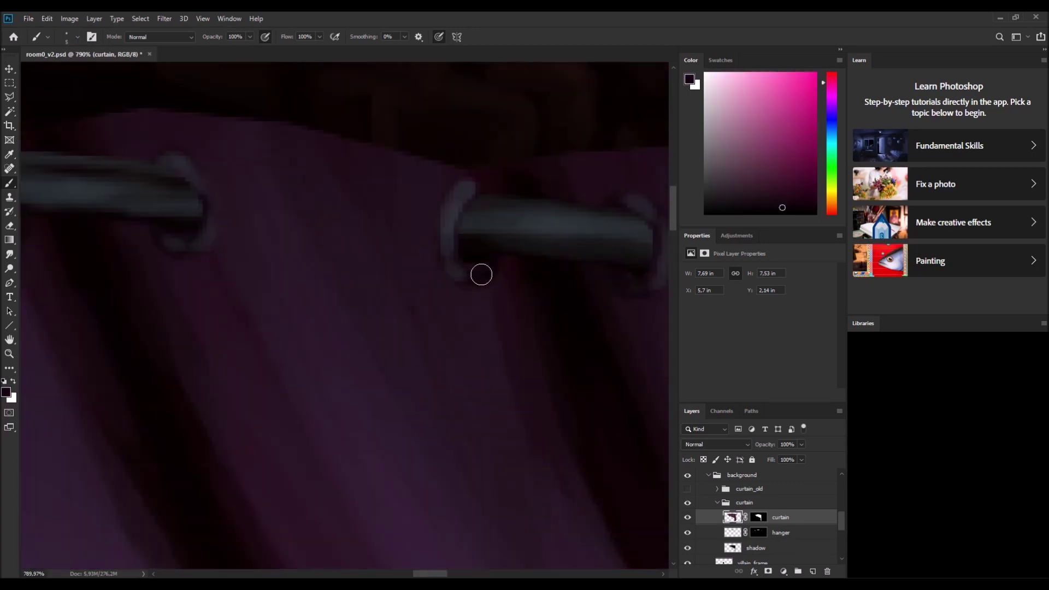
{"action": "mouse_move", "coordinate": [131, 213]}
{"action": "left_mouse_down"}
{"action": "mouse_move", "coordinate": [193, 203]}
{"action": "mouse_move", "coordinate": [319, 228]}
{"action": "left_mouse_up"}
{"action": "left_click_drag", "start_coordinate": [237, 487], "coordinate": [341, 539]}
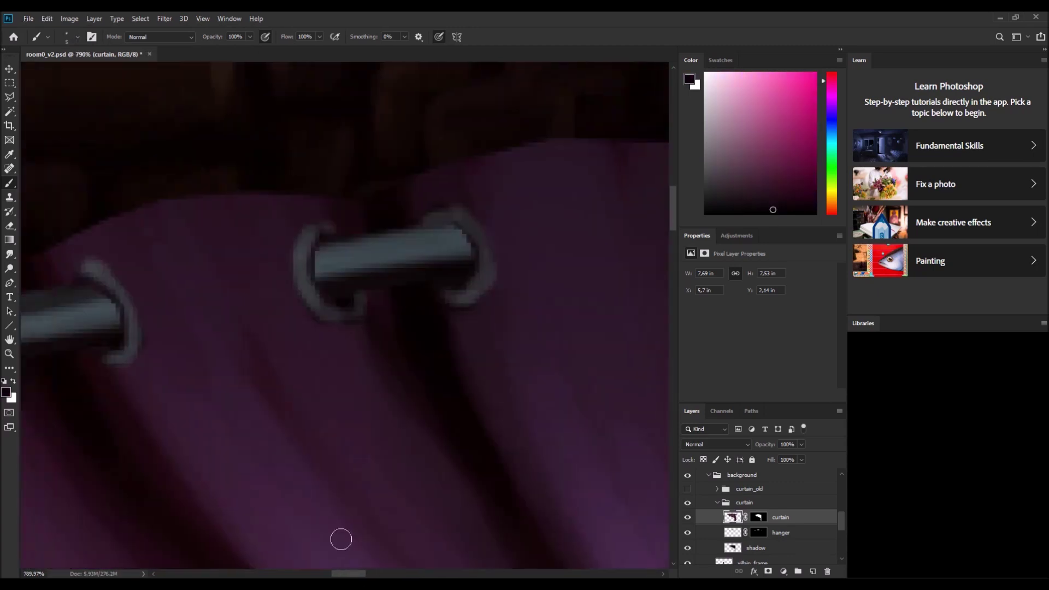
{"action": "scroll", "coordinate": [83, 276], "scroll_direction": "down", "scroll_amount": 10}
Step: Soften the hanger mask's edge in its Properties panel
{"action": "left_click", "coordinate": [759, 532]}
{"action": "left_click_drag", "start_coordinate": [690, 343], "coordinate": [695, 344]}
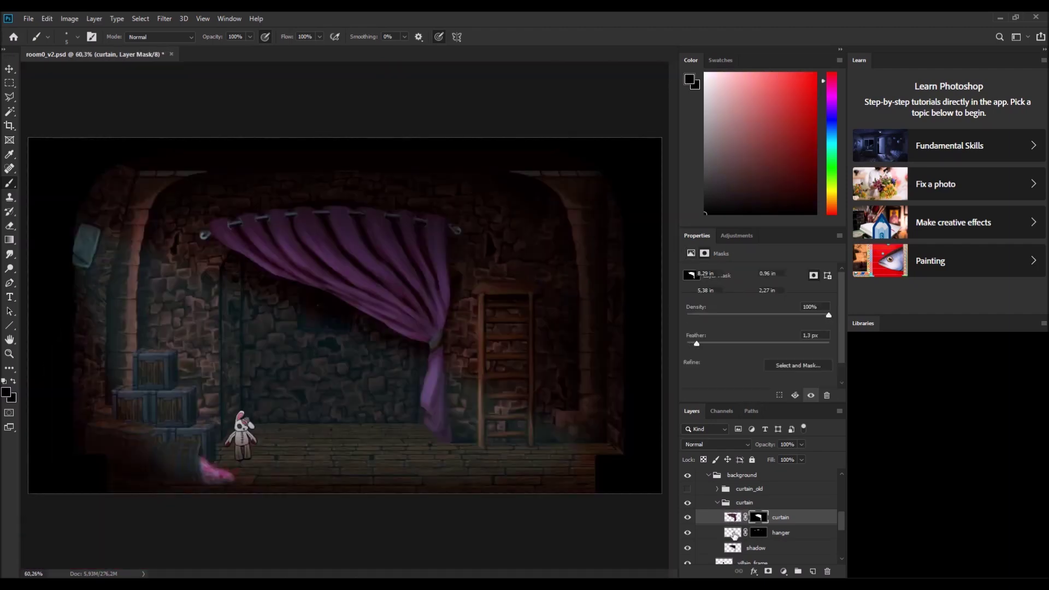
{"action": "key", "text": "alt+bracketright"}
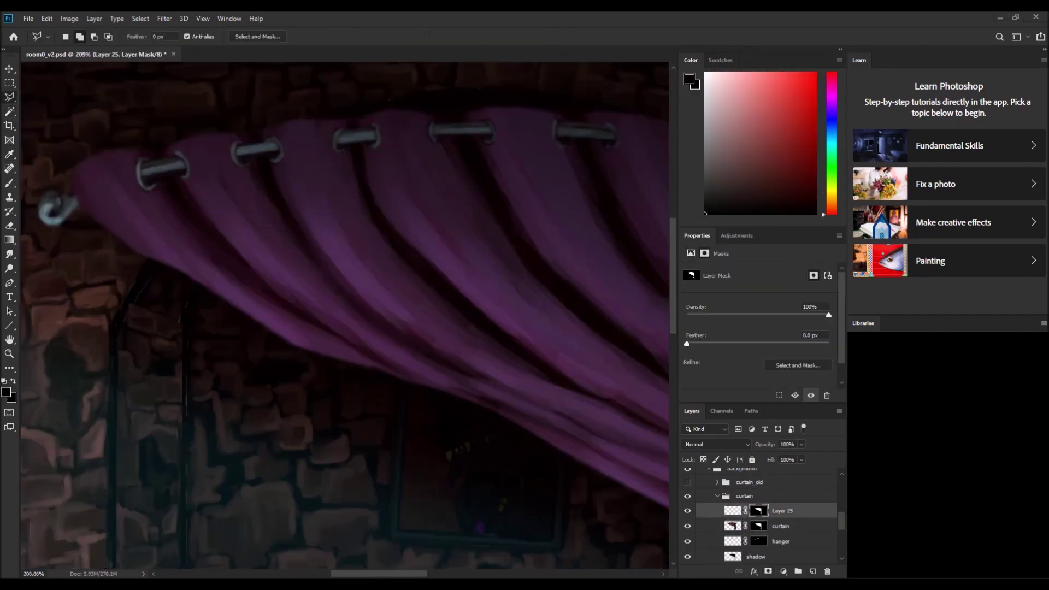
Step: Lasso the curtain's top edge for the yellow Hard Light band, reset colours, and deselect
{"action": "scroll", "coordinate": [174, 202], "scroll_direction": "up", "scroll_amount": 2}
{"action": "left_click", "coordinate": [80, 223]}
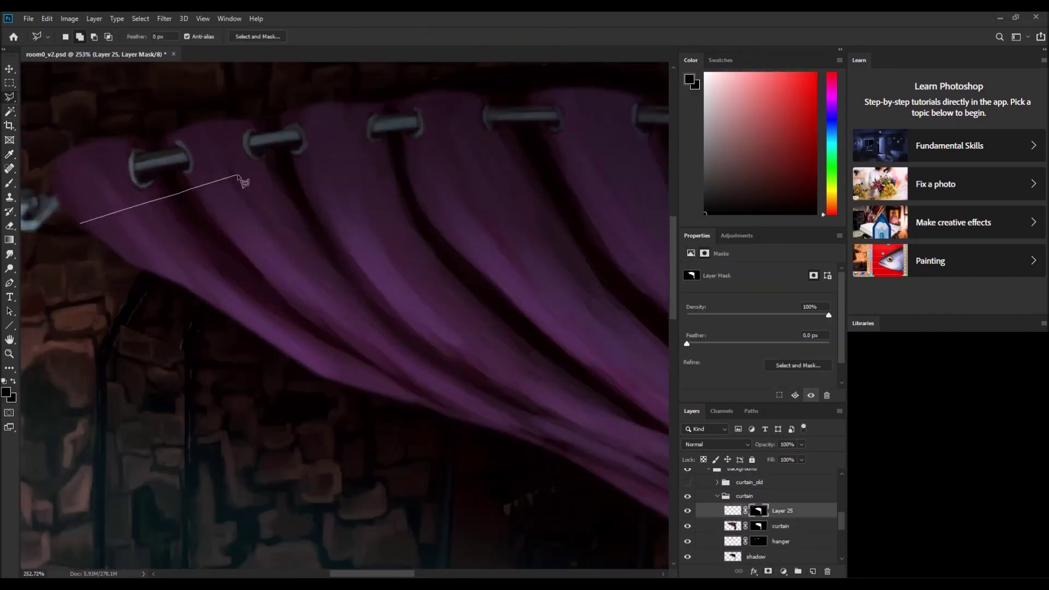
{"action": "left_click_drag", "start_coordinate": [404, 162], "coordinate": [557, 207]}
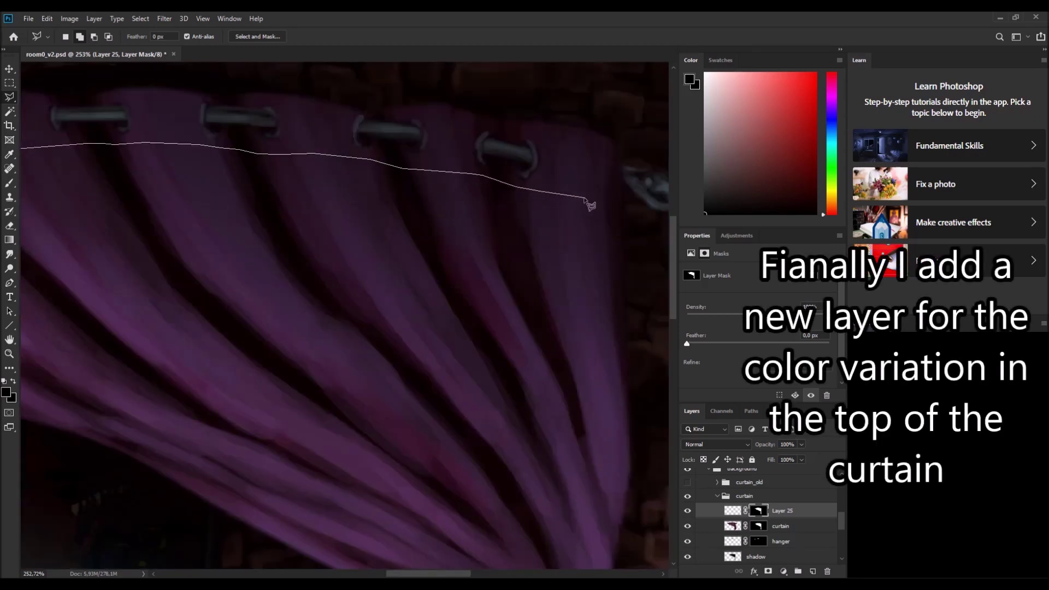
{"action": "scroll", "coordinate": [591, 206], "scroll_direction": "down", "scroll_amount": 5}
{"action": "double_click", "coordinate": [623, 297]}
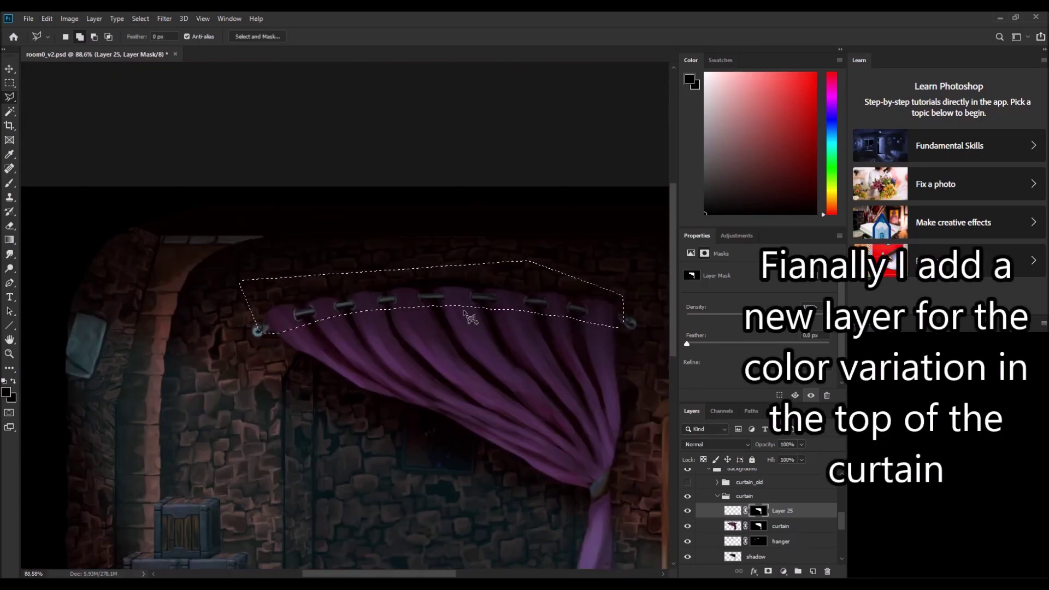
{"action": "key", "text": "d"}
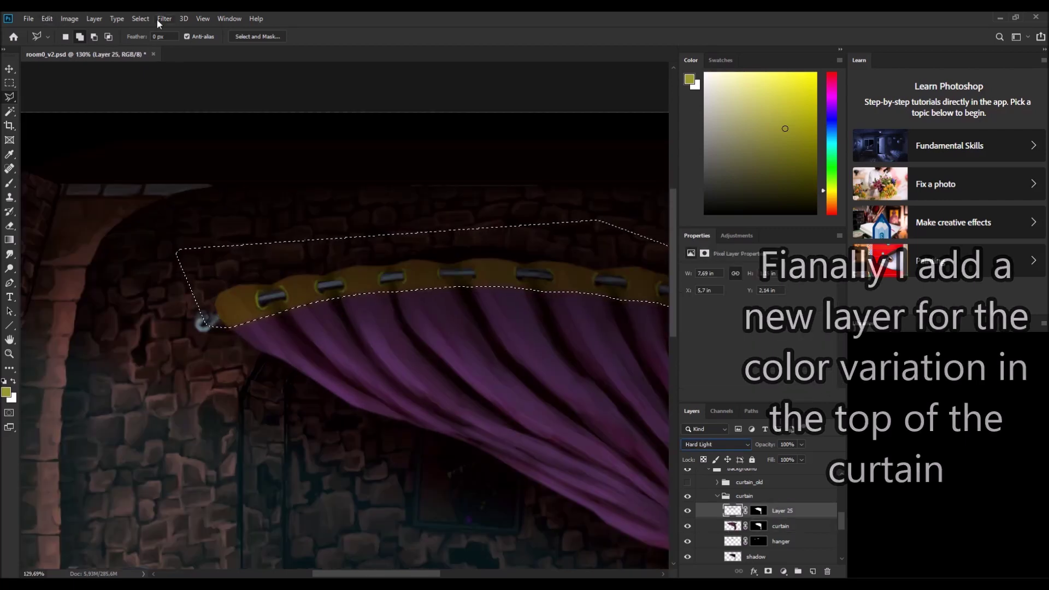
{"action": "key", "text": "ctrl+d"}
{"action": "scroll", "coordinate": [571, 251], "scroll_direction": "down", "scroll_amount": 4}
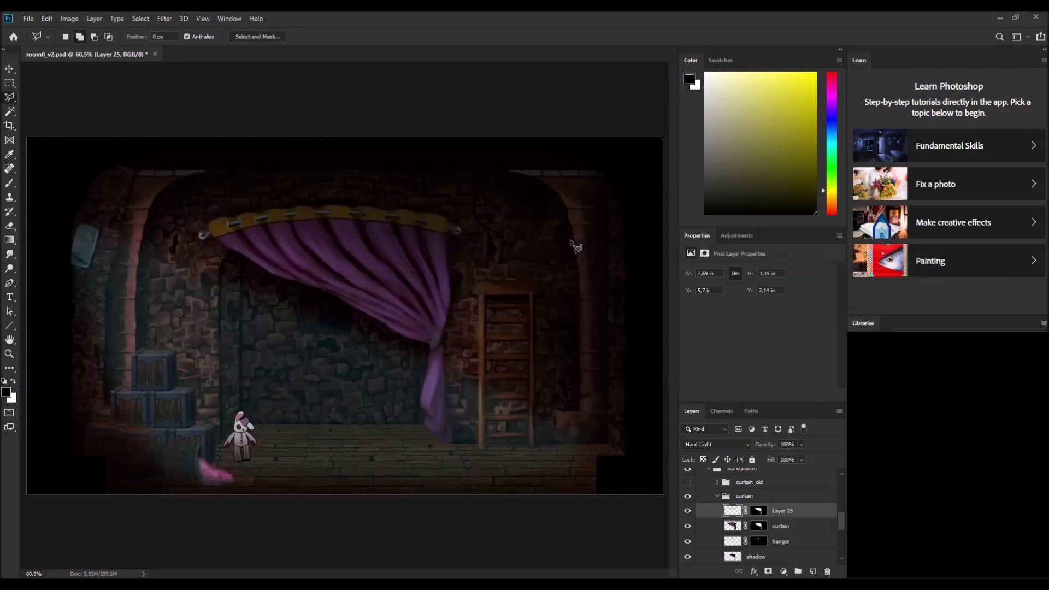
{"action": "scroll", "coordinate": [212, 225], "scroll_direction": "up", "scroll_amount": 10}
Step: Sample the band's olive-yellow, then partially erase yellow from the band's left end
{"action": "key", "text": "b"}
{"action": "left_click", "coordinate": [271, 269], "text": "alt"}
{"action": "mouse_move", "coordinate": [536, 217]}
{"action": "left_mouse_down"}
{"action": "mouse_move", "coordinate": [377, 174]}
{"action": "mouse_move", "coordinate": [443, 204]}
{"action": "mouse_move", "coordinate": [82, 211]}
{"action": "left_mouse_up"}
{"action": "scroll", "coordinate": [414, 268], "scroll_direction": "down", "scroll_amount": 5}
{"action": "scroll", "coordinate": [200, 139], "scroll_direction": "up", "scroll_amount": 3}
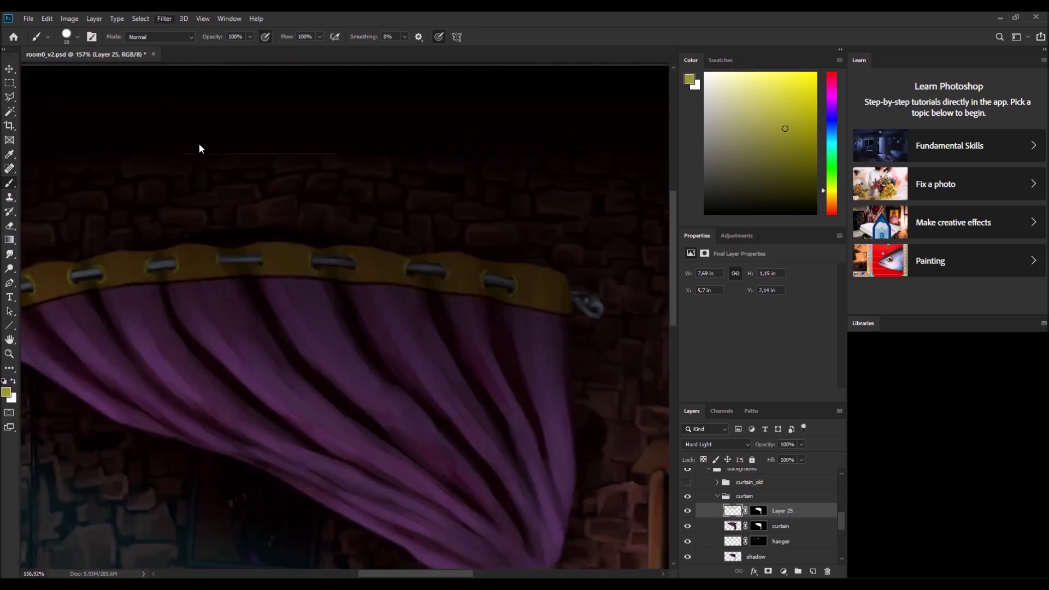
{"action": "scroll", "coordinate": [149, 339], "scroll_direction": "up", "scroll_amount": 3}
{"action": "key", "text": "e"}
{"action": "mouse_move", "coordinate": [358, 573]}
{"action": "left_mouse_down"}
{"action": "mouse_move", "coordinate": [440, 573]}
{"action": "mouse_move", "coordinate": [487, 304]}
{"action": "left_mouse_up"}
{"action": "scroll", "coordinate": [486, 304], "scroll_direction": "down", "scroll_amount": 3}
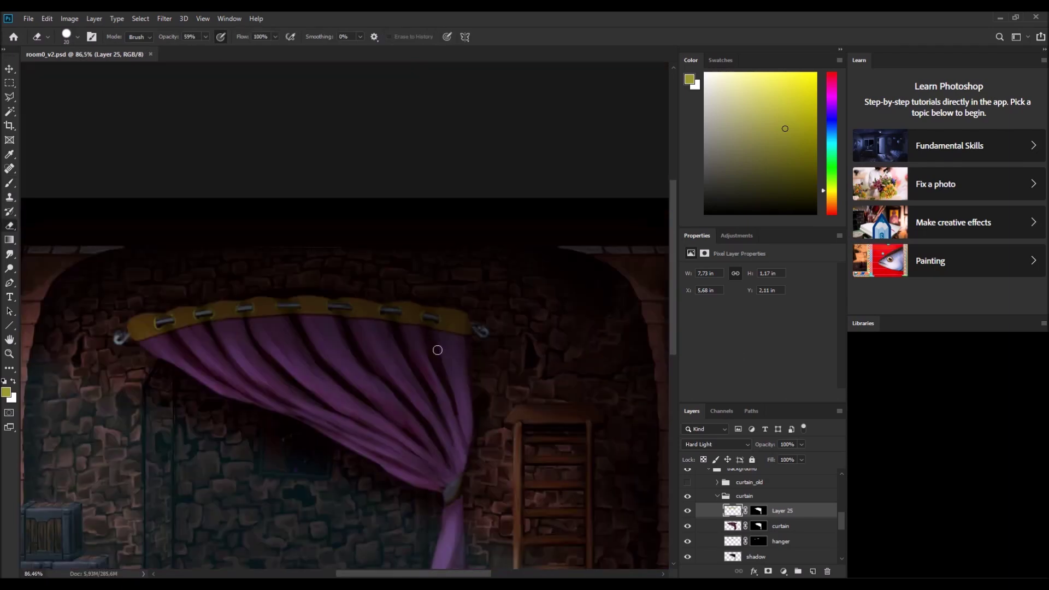
{"action": "scroll", "coordinate": [136, 206], "scroll_direction": "up", "scroll_amount": 3}
Step: Hide the yellow band and Magic Wand the grey rings on the curtain layer at tolerance 7
{"action": "key", "text": "w"}
{"action": "scroll", "coordinate": [291, 304], "scroll_direction": "up", "scroll_amount": 2}
{"action": "left_click", "coordinate": [292, 305]}
{"action": "left_click", "coordinate": [780, 525]}
{"action": "triple_click", "coordinate": [273, 37]}
{"action": "type", "text": "7"}
{"action": "scroll", "coordinate": [350, 306], "scroll_direction": "down", "scroll_amount": 3}
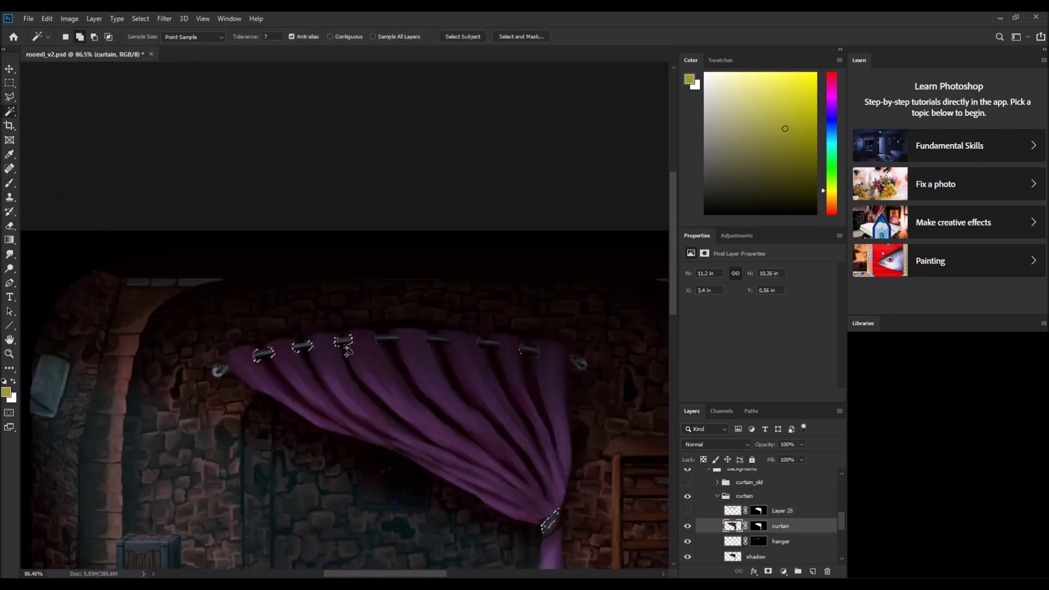
{"action": "scroll", "coordinate": [481, 317], "scroll_direction": "up", "scroll_amount": 3}
{"action": "left_click", "coordinate": [503, 335]}
{"action": "scroll", "coordinate": [503, 335], "scroll_direction": "down", "scroll_amount": 3}
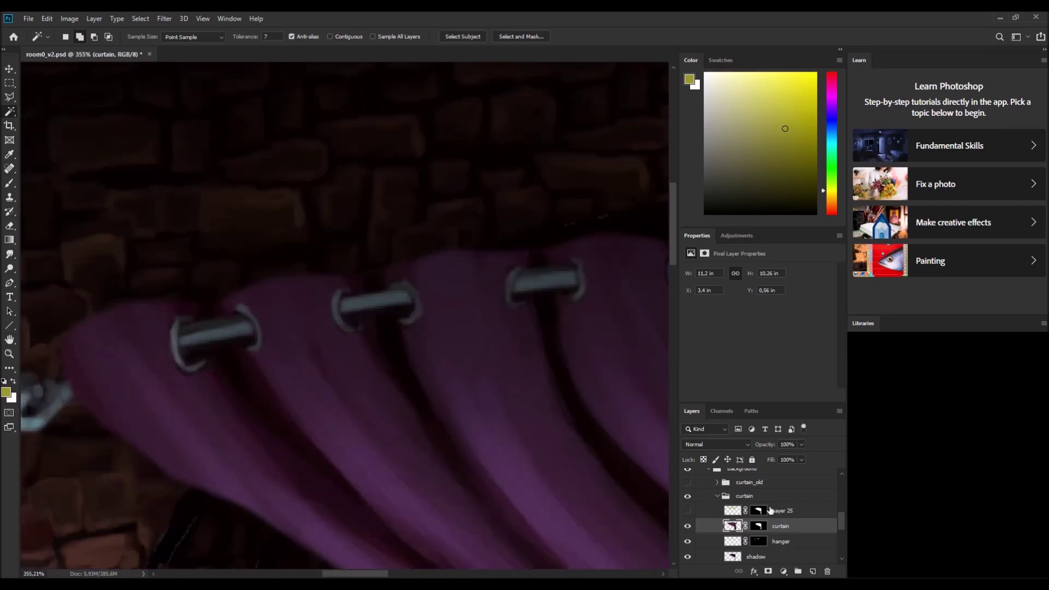
Step: Show Layer 25 again and paint black on its mask over the left, inner and right ring edges
{"action": "left_click", "coordinate": [687, 510]}
{"action": "left_click", "coordinate": [758, 510]}
{"action": "key", "text": "ctrl+d"}
{"action": "key", "text": "b"}
{"action": "scroll", "coordinate": [350, 317], "scroll_direction": "up", "scroll_amount": 2}
{"action": "left_click_drag", "start_coordinate": [137, 320], "coordinate": [186, 390]}
{"action": "left_click_drag", "start_coordinate": [249, 298], "coordinate": [279, 314]}
{"action": "left_click_drag", "start_coordinate": [448, 266], "coordinate": [462, 323]}
{"action": "left_click_drag", "start_coordinate": [531, 252], "coordinate": [569, 295]}
{"action": "scroll", "coordinate": [346, 271], "scroll_direction": "down", "scroll_amount": 4}
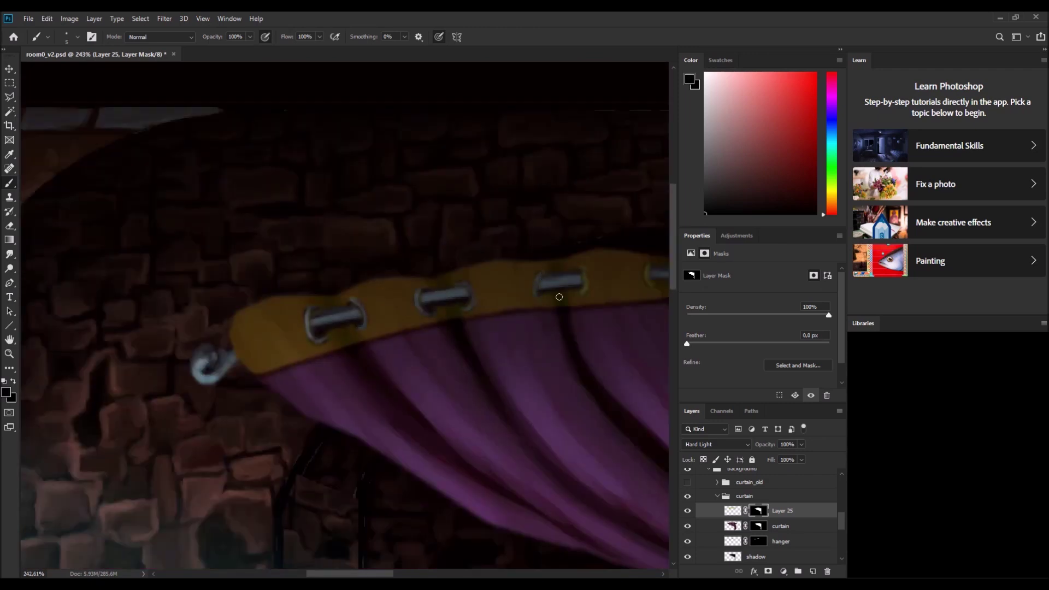
{"action": "scroll", "coordinate": [453, 252], "scroll_direction": "right", "scroll_amount": 3}
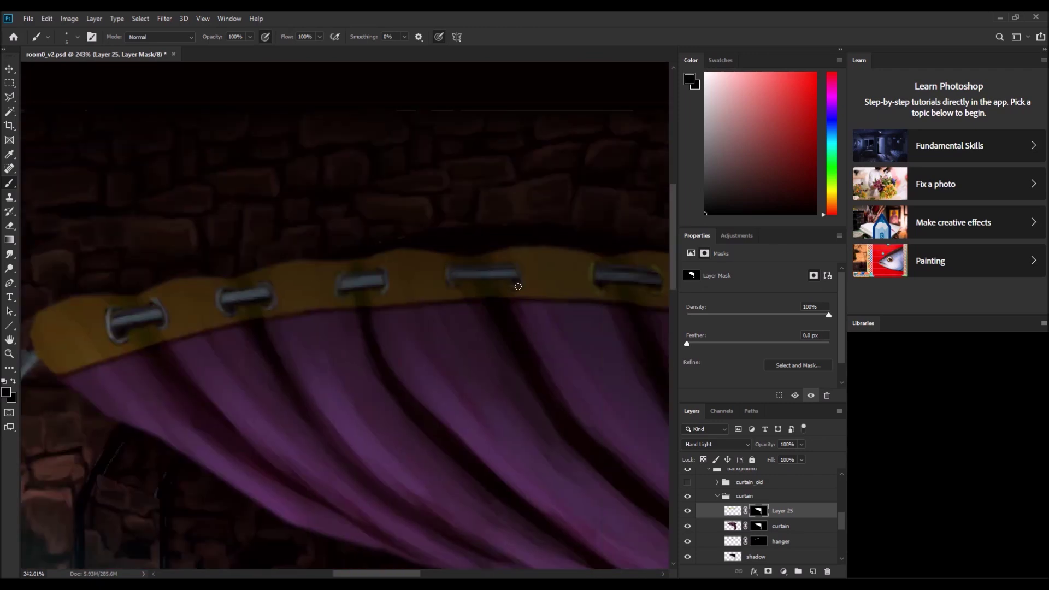
{"action": "scroll", "coordinate": [435, 269], "scroll_direction": "right", "scroll_amount": 3}
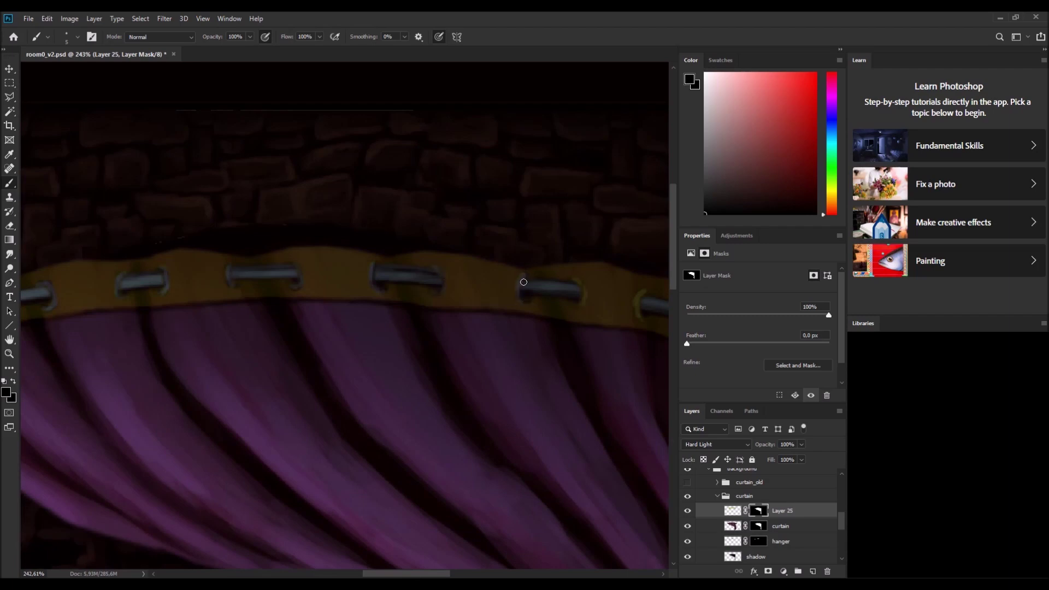
{"action": "scroll", "coordinate": [523, 282], "scroll_direction": "right", "scroll_amount": 3}
{"action": "scroll", "coordinate": [504, 329], "scroll_direction": "down", "scroll_amount": 5}
{"action": "scroll", "coordinate": [383, 273], "scroll_direction": "up", "scroll_amount": 1}
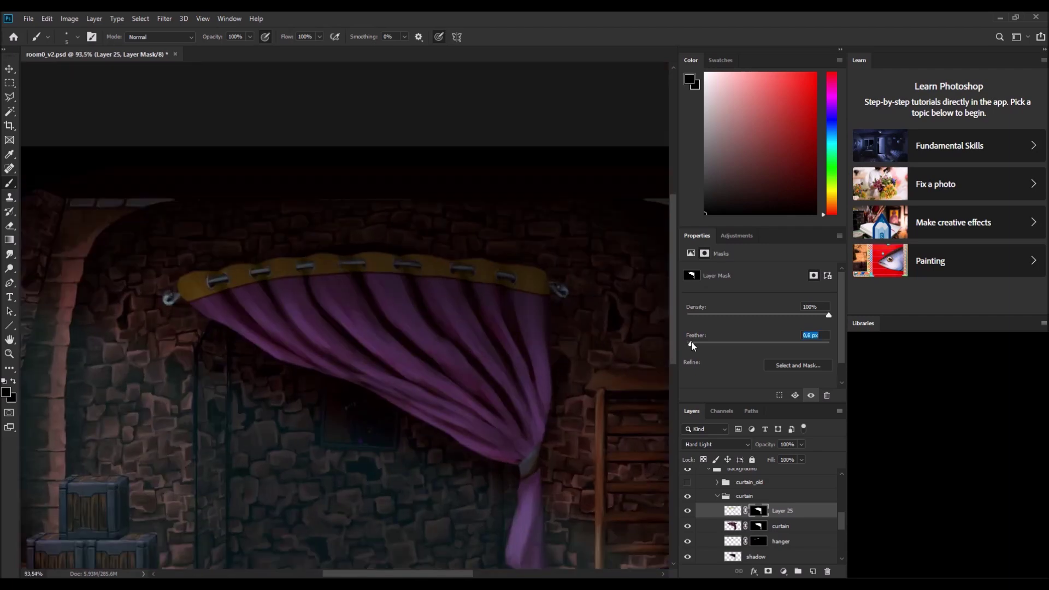